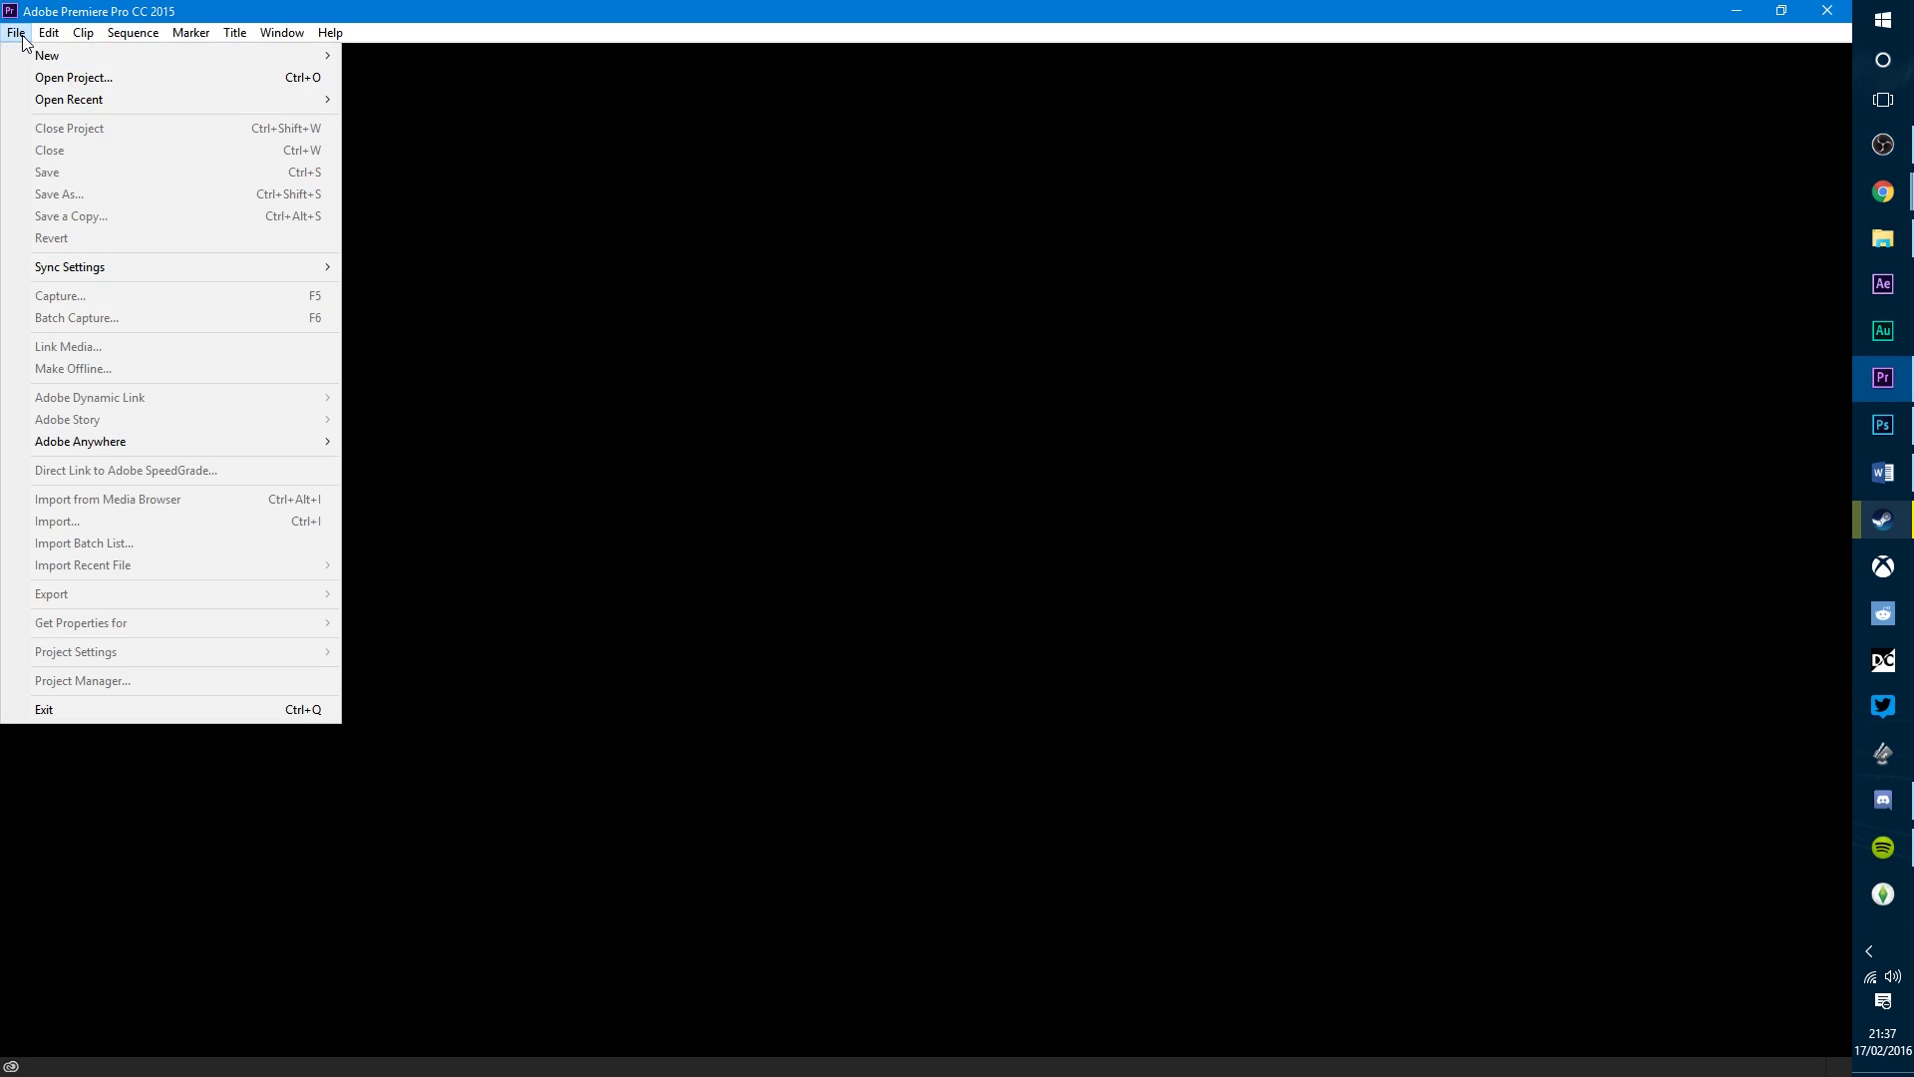
Step: Create a new project named 'test' in the default Premiere Pro documents folder
{"action": "mouse_move", "coordinate": [28, 58]}
{"action": "left_click", "coordinate": [395, 58]}
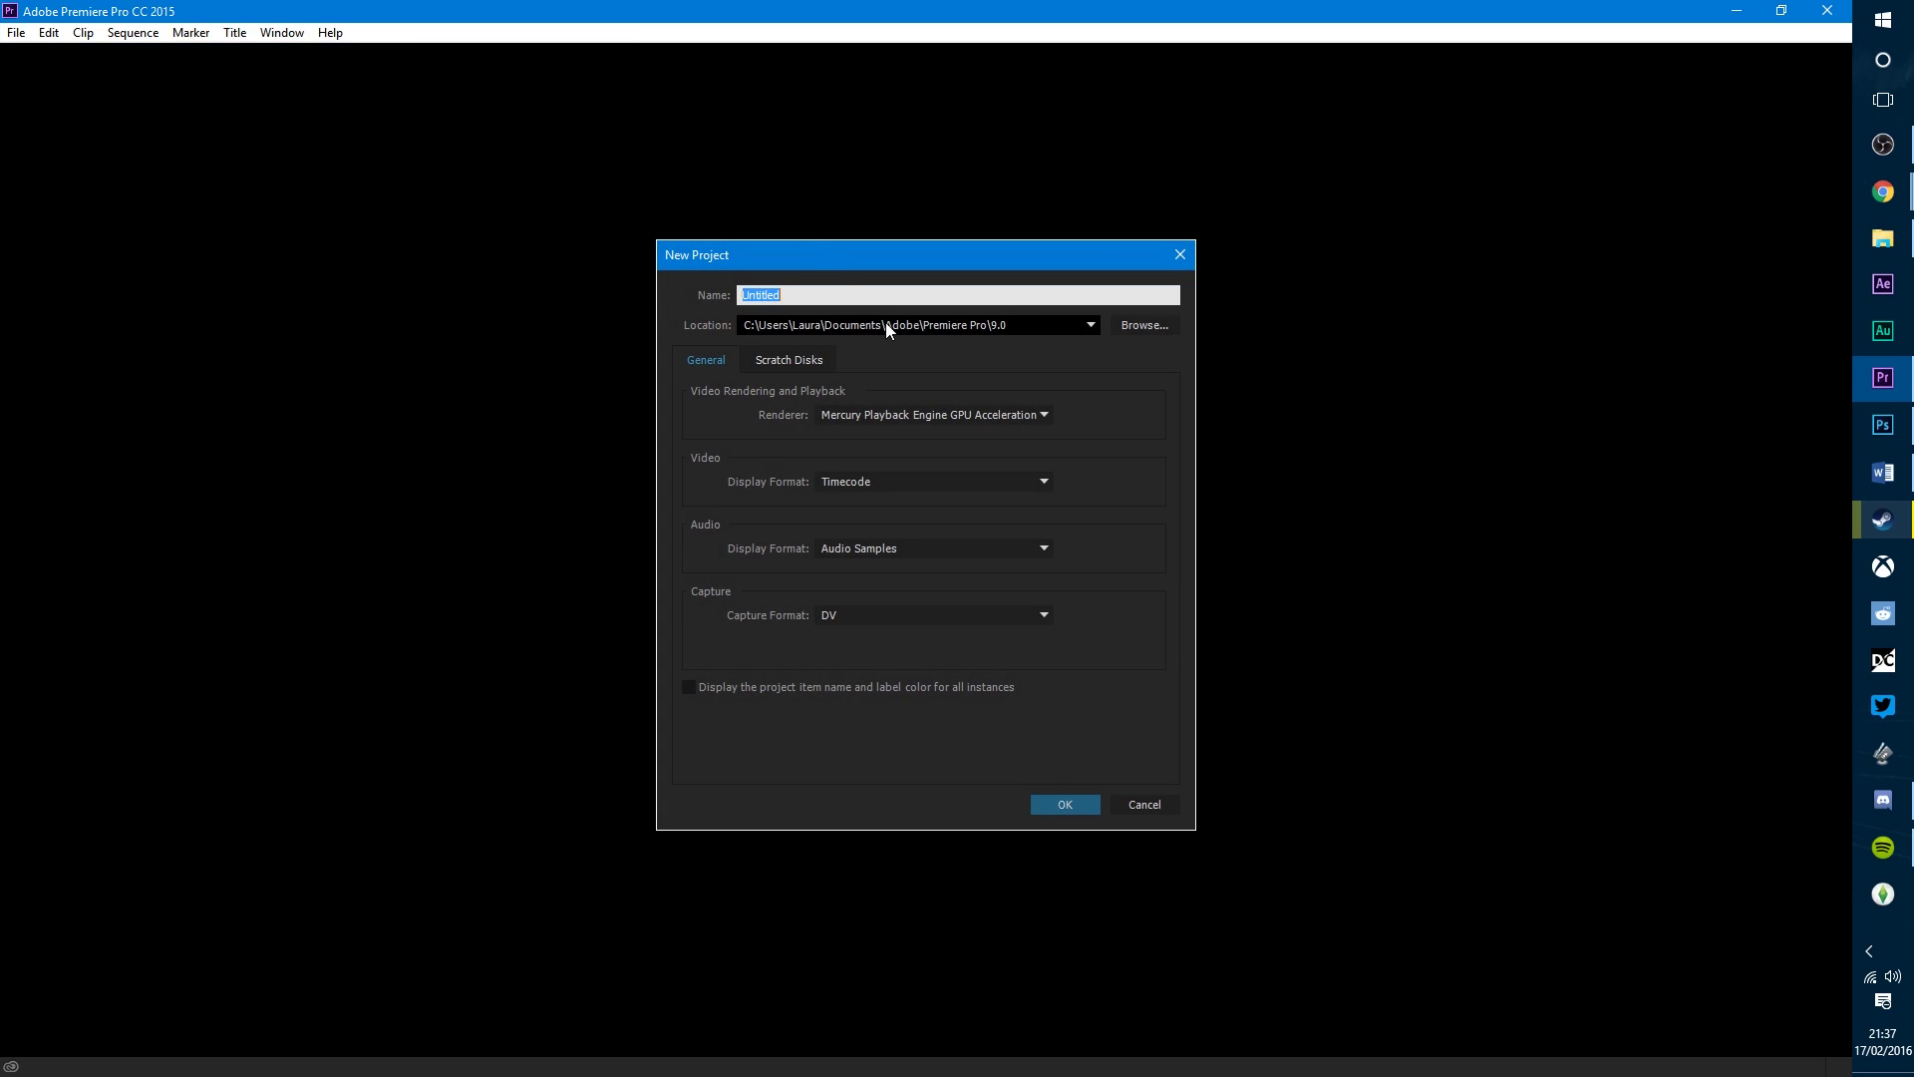
{"action": "type", "text": "text"}
{"action": "left_click", "coordinate": [1075, 804]}
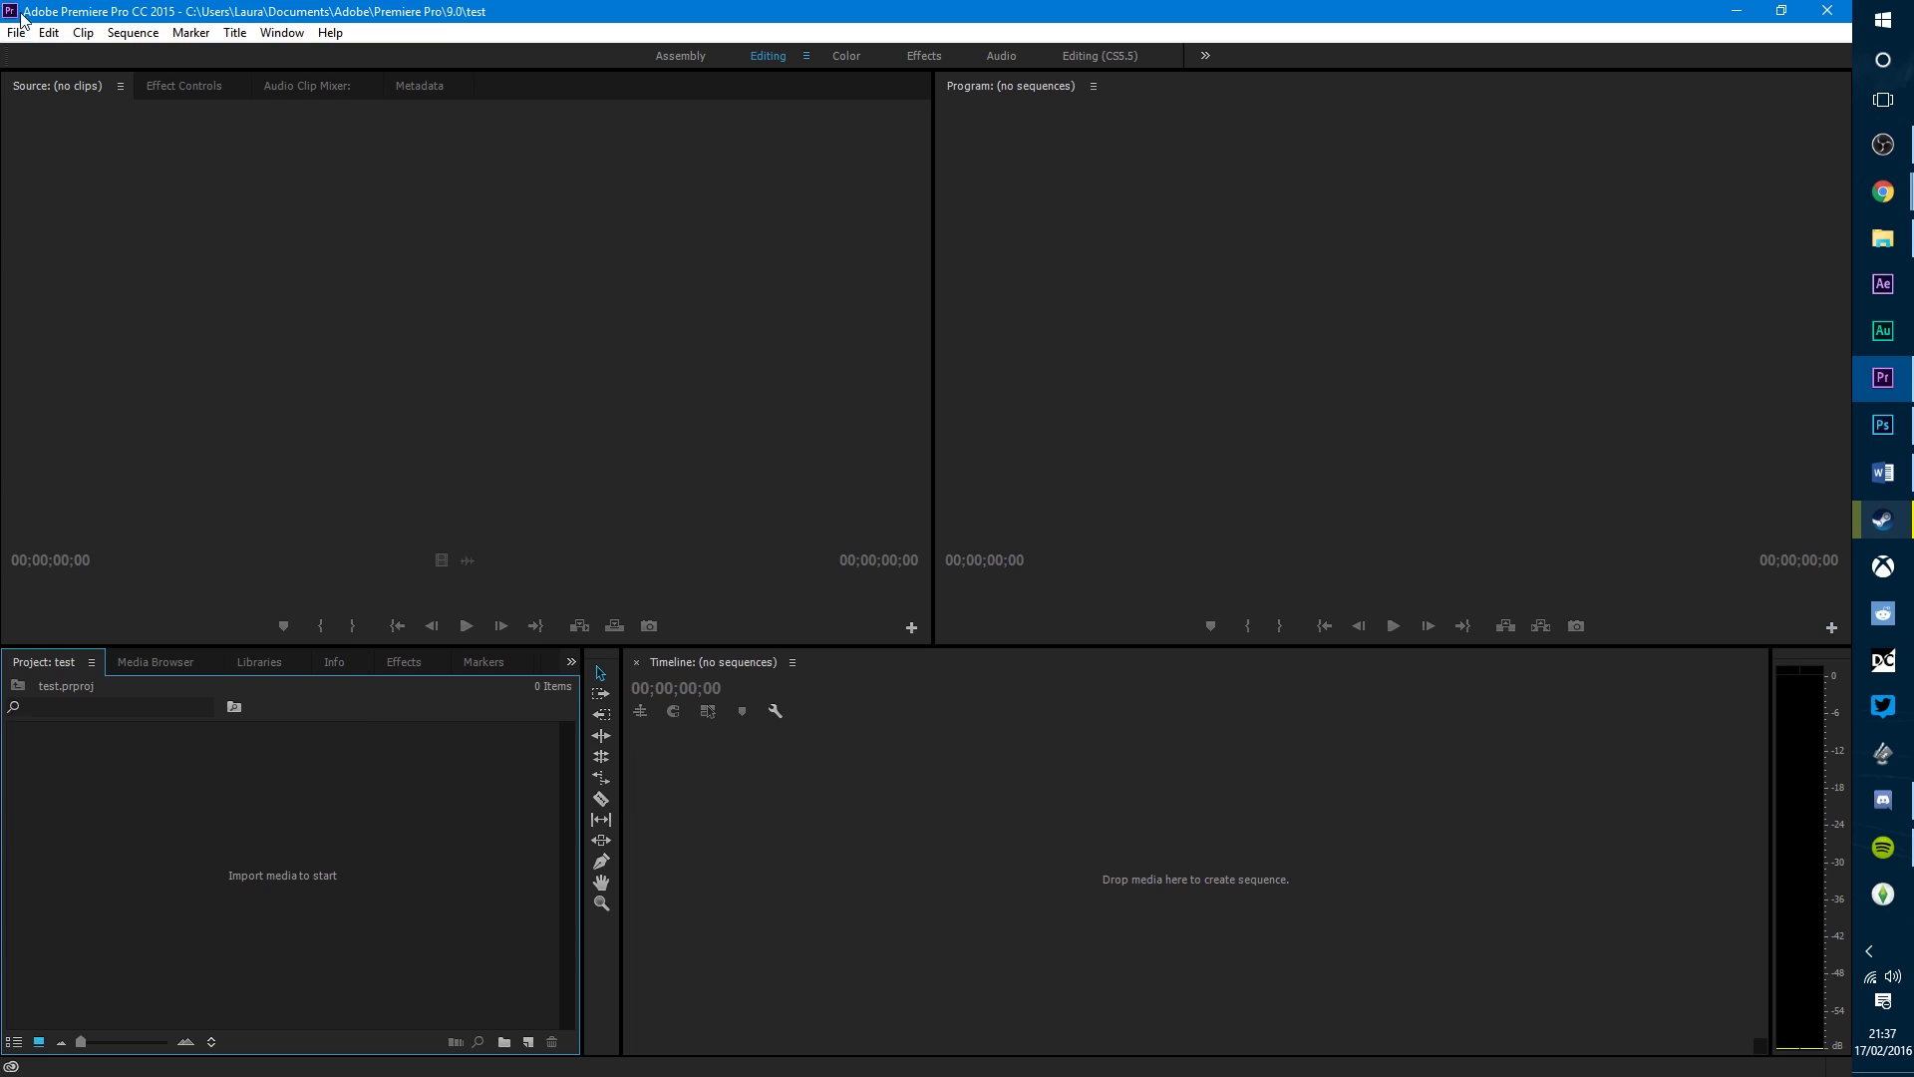
Step: Create a new sequence from the AVCHD > 1080p > AVCHD 1080p25 preset, named Sequence 01
{"action": "left_click", "coordinate": [17, 32]}
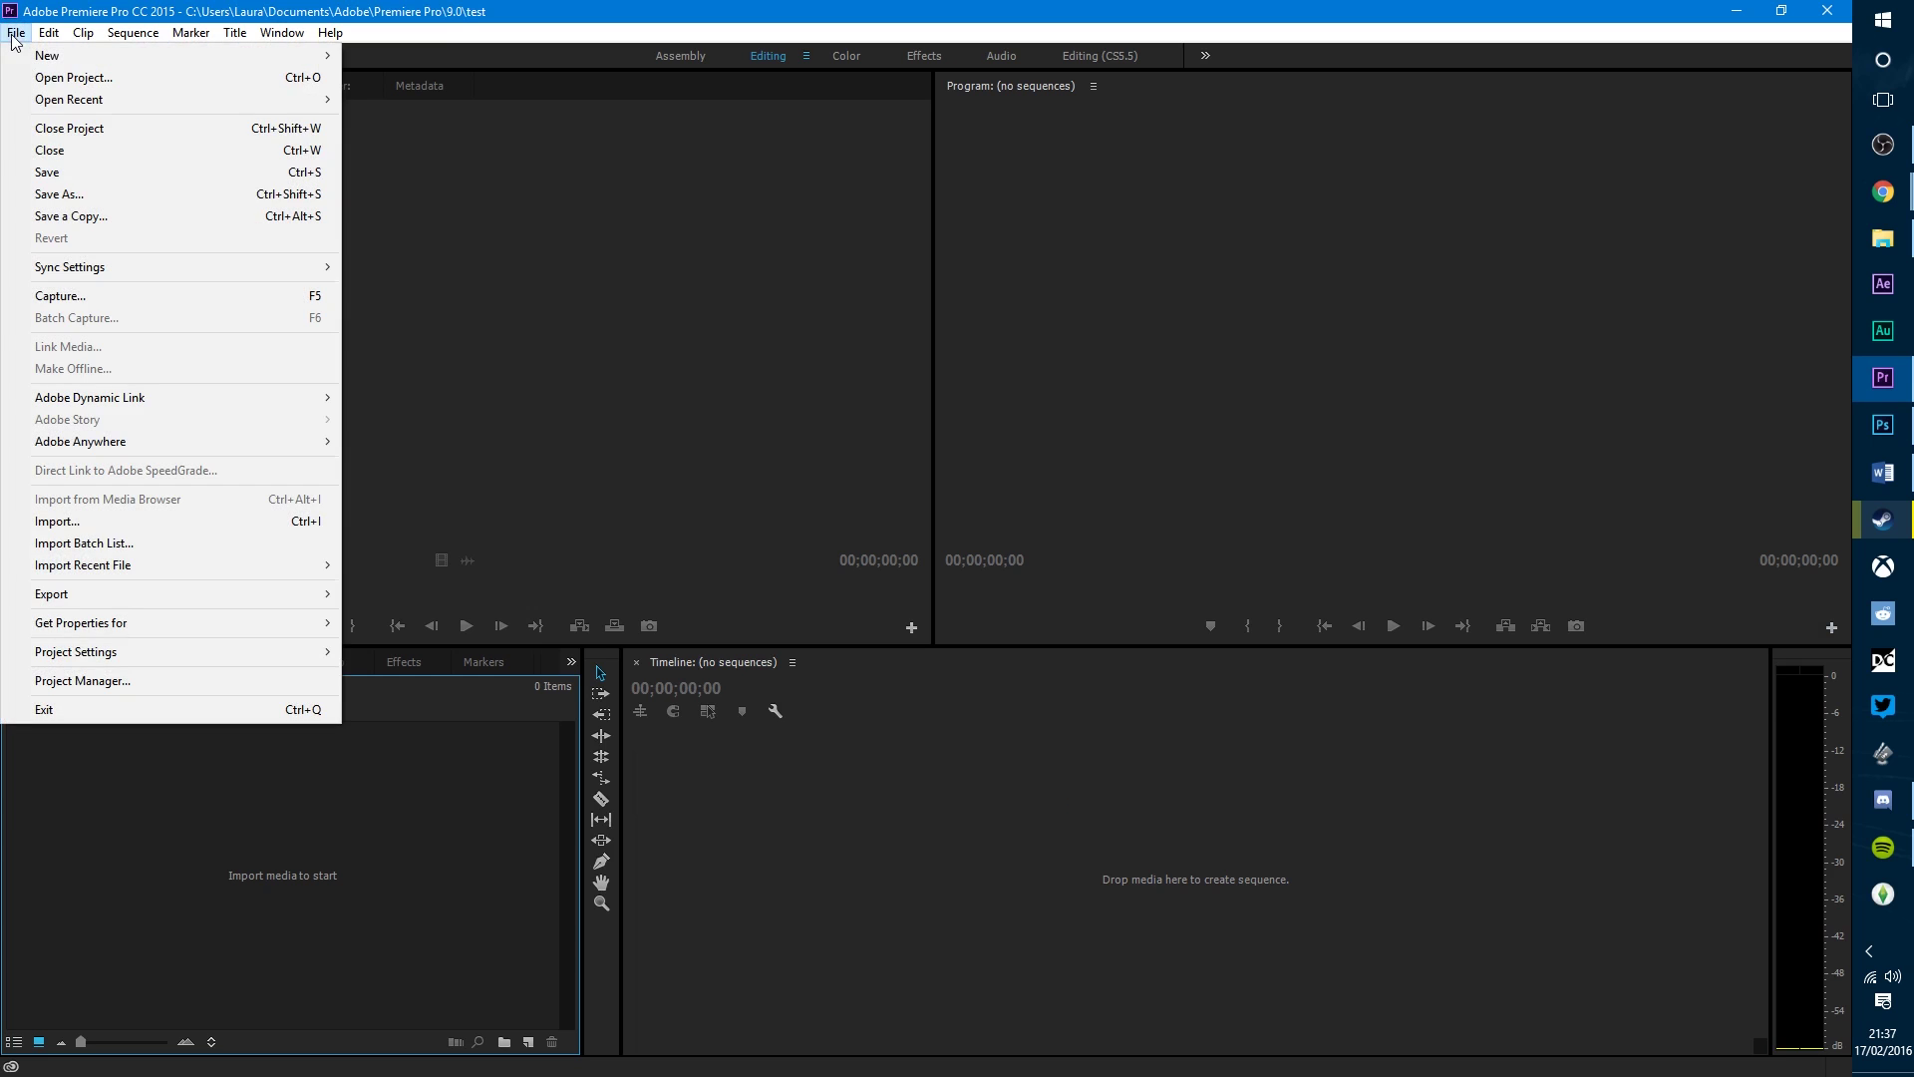
{"action": "mouse_move", "coordinate": [236, 32]}
{"action": "mouse_move", "coordinate": [17, 32]}
{"action": "mouse_move", "coordinate": [276, 56]}
{"action": "left_click", "coordinate": [411, 79]}
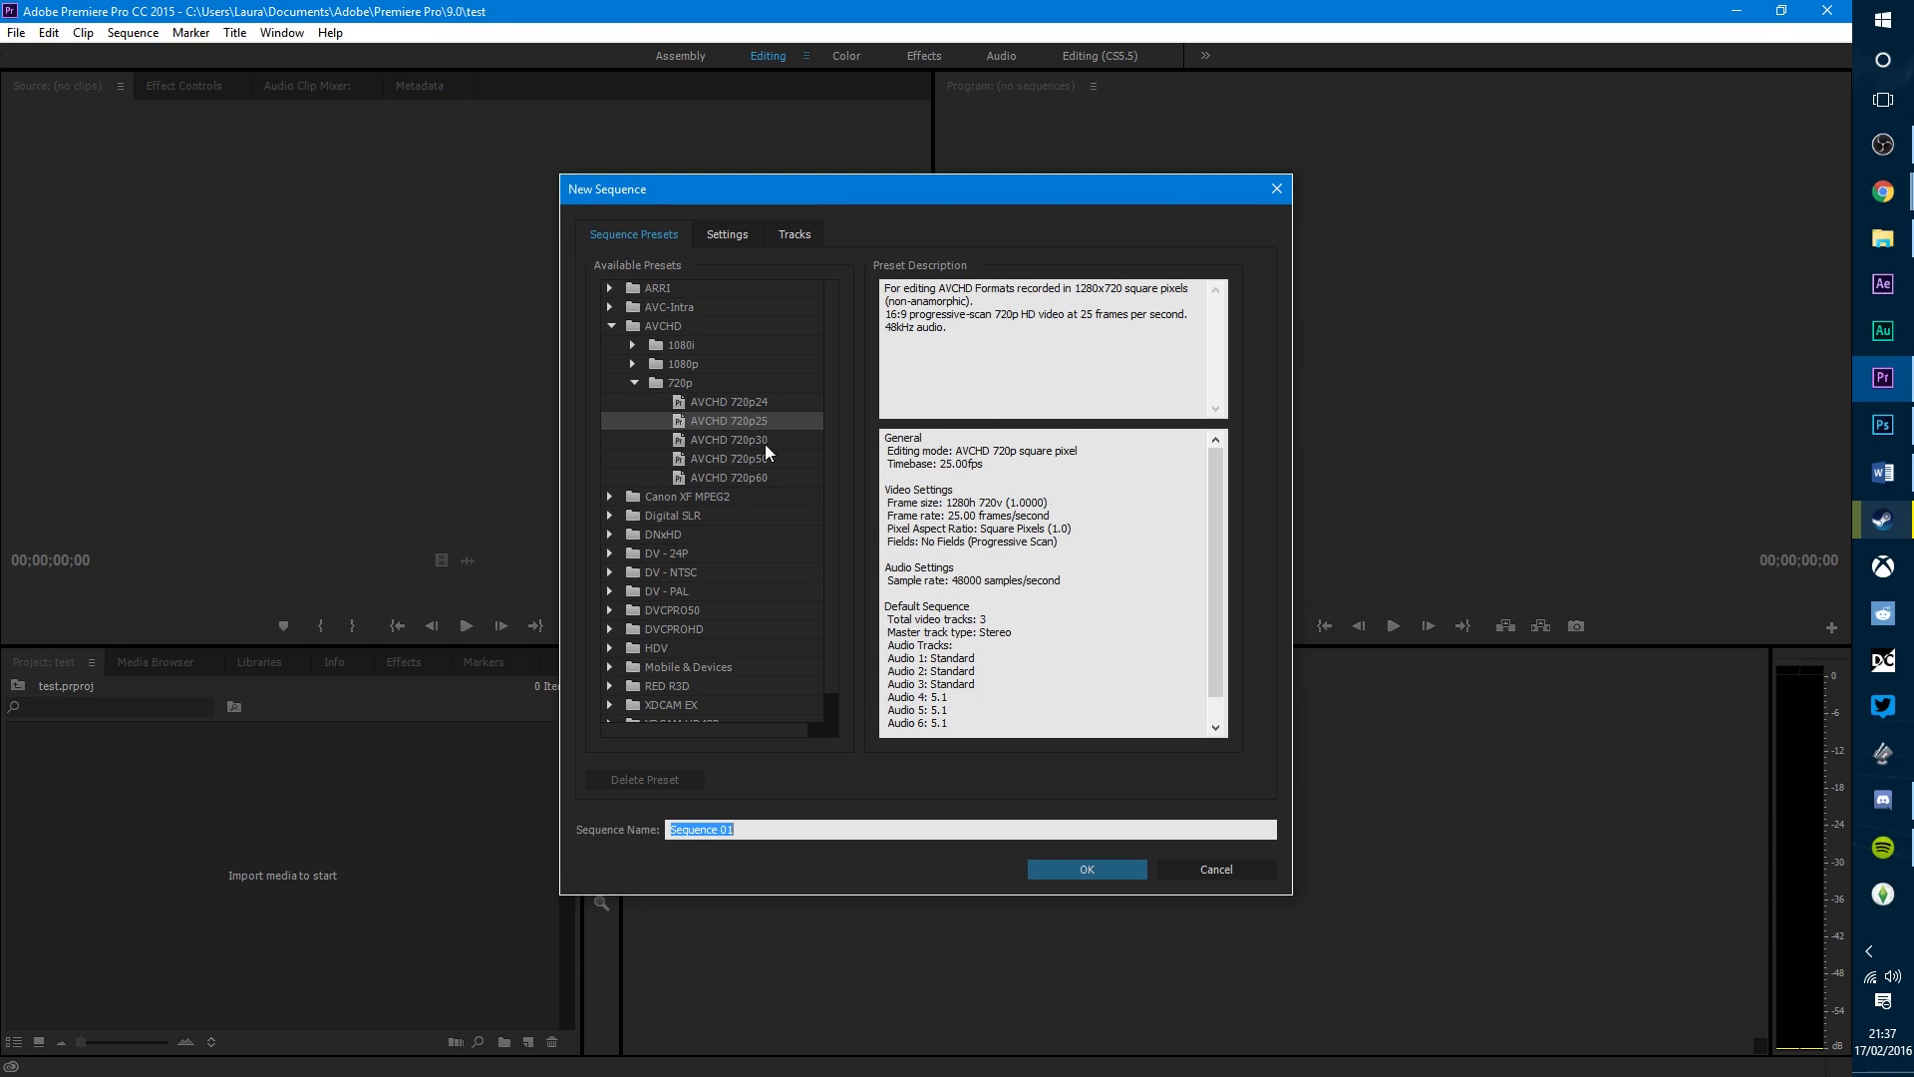
{"action": "left_click", "coordinate": [634, 385]}
{"action": "left_click", "coordinate": [633, 365]}
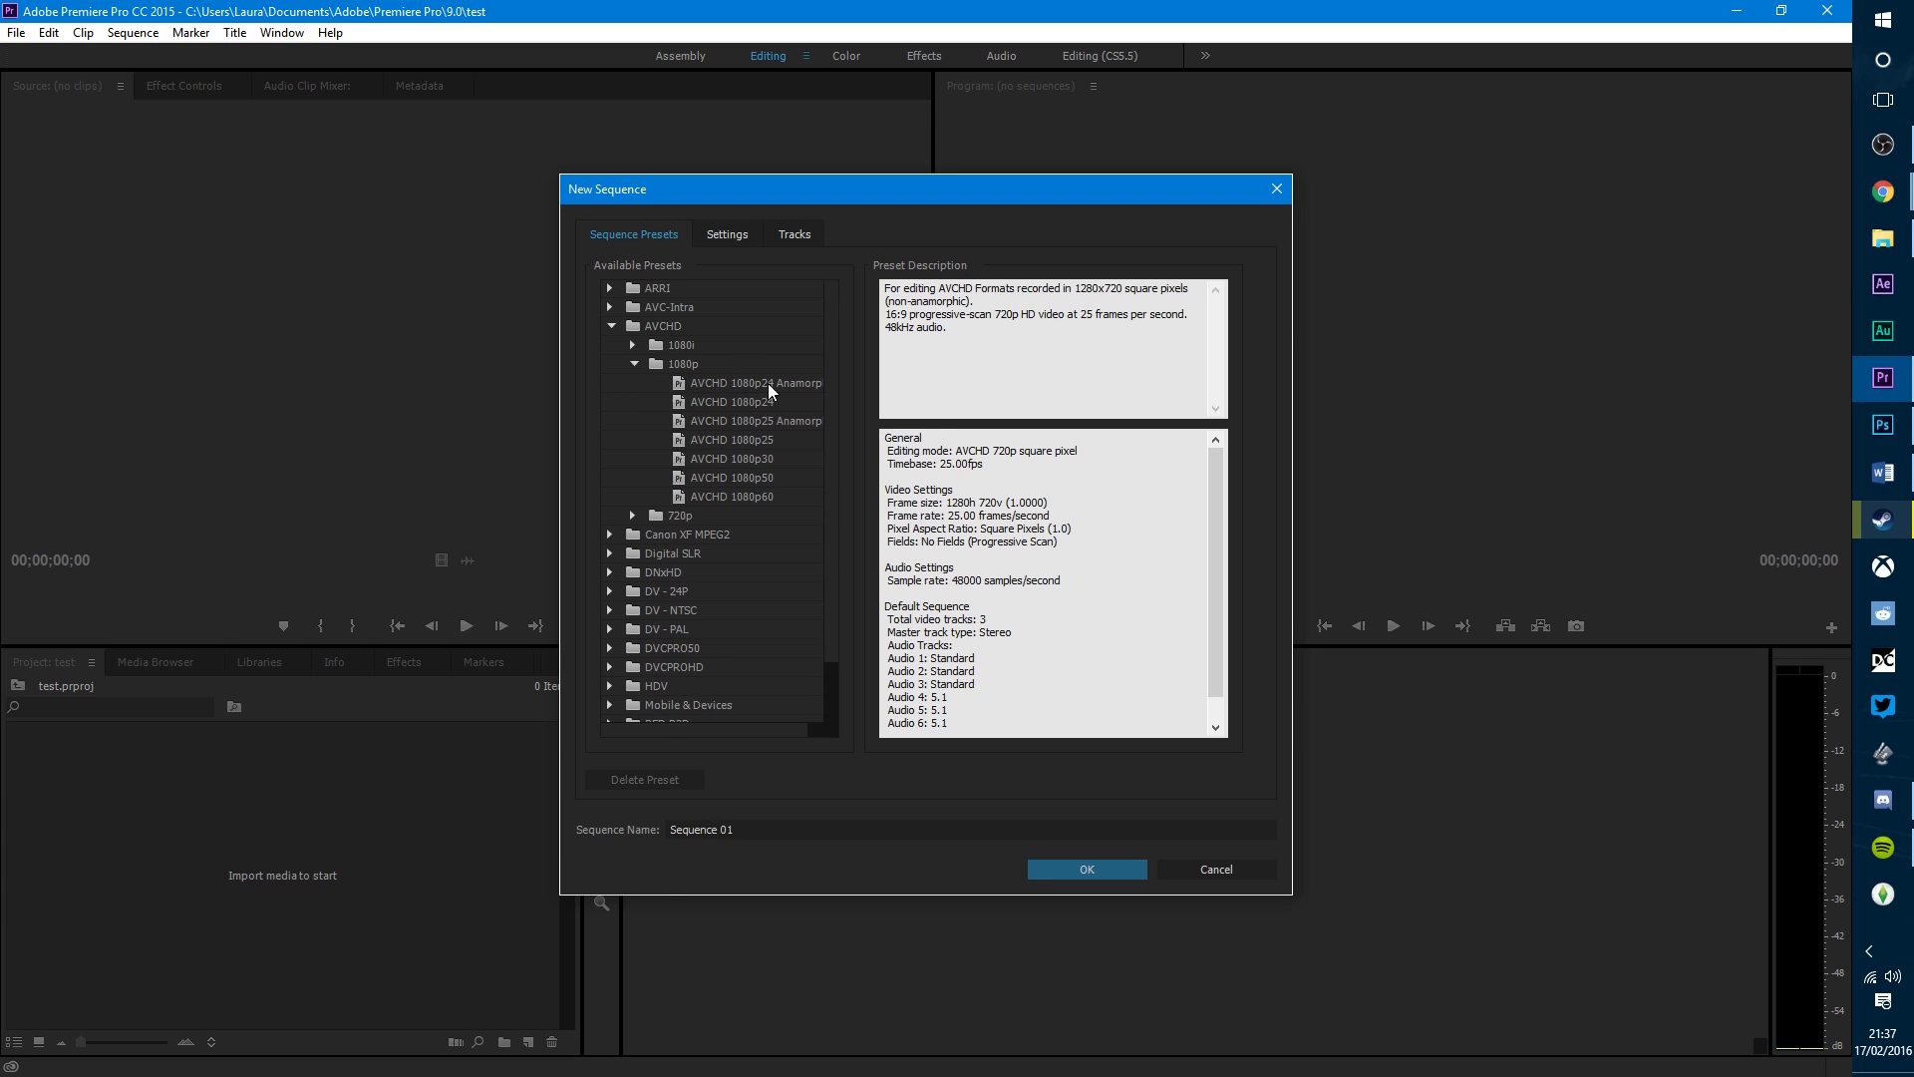
{"action": "left_click", "coordinate": [764, 445]}
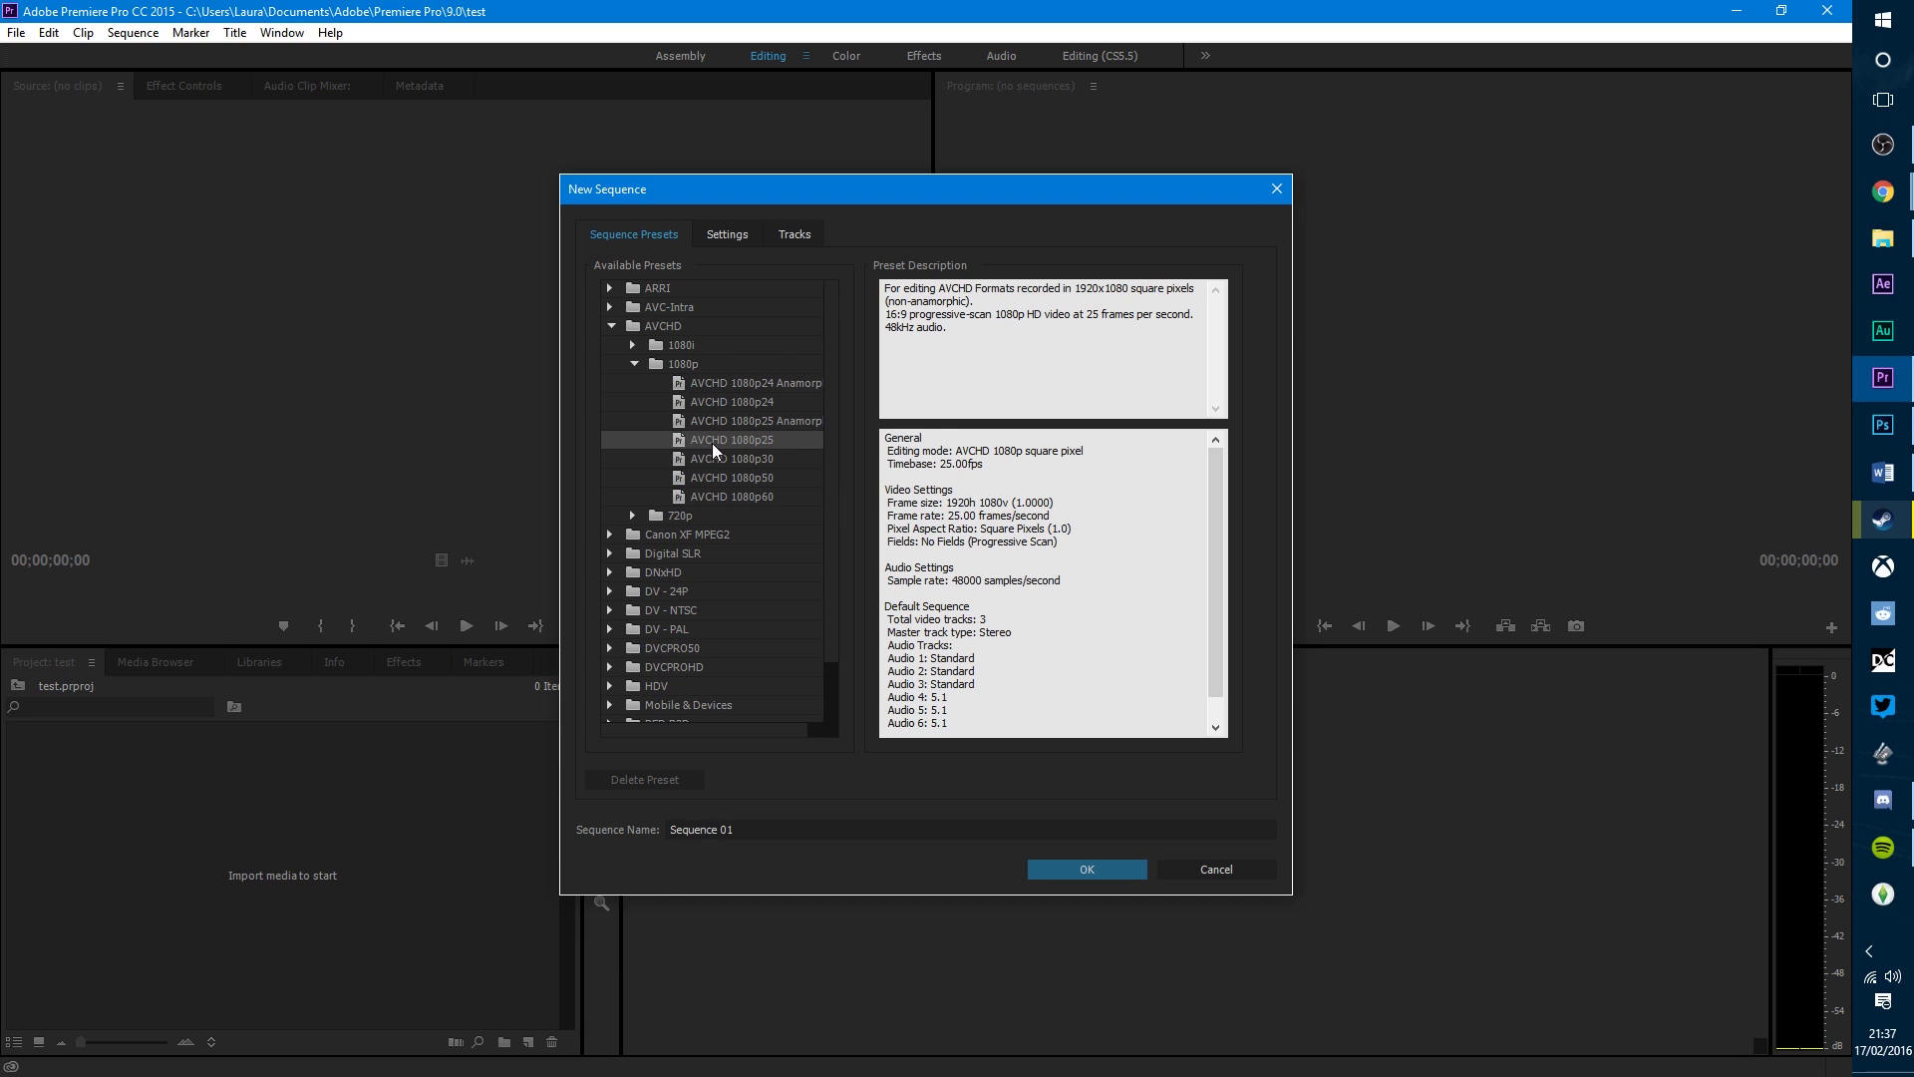
{"action": "left_click", "coordinate": [1118, 875]}
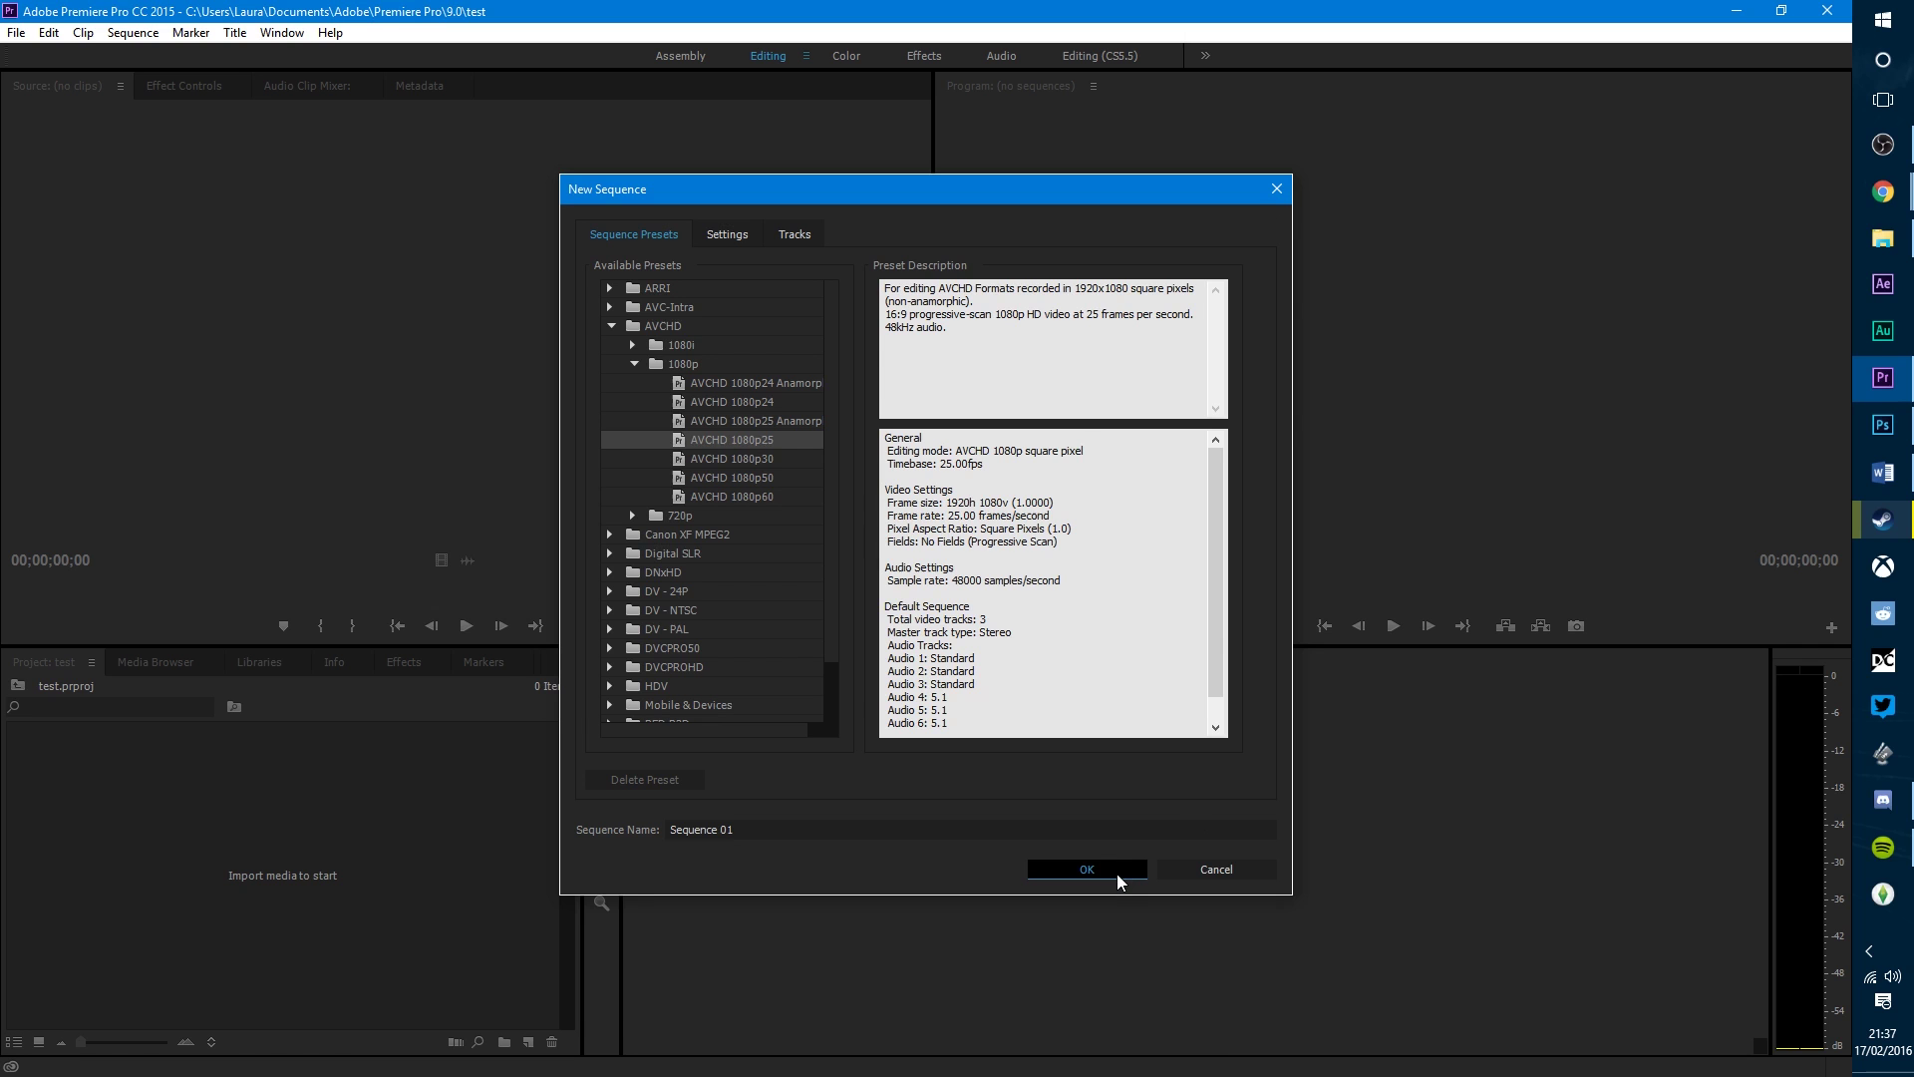
{"action": "left_click", "coordinate": [1117, 877]}
{"action": "left_click", "coordinate": [56, 660]}
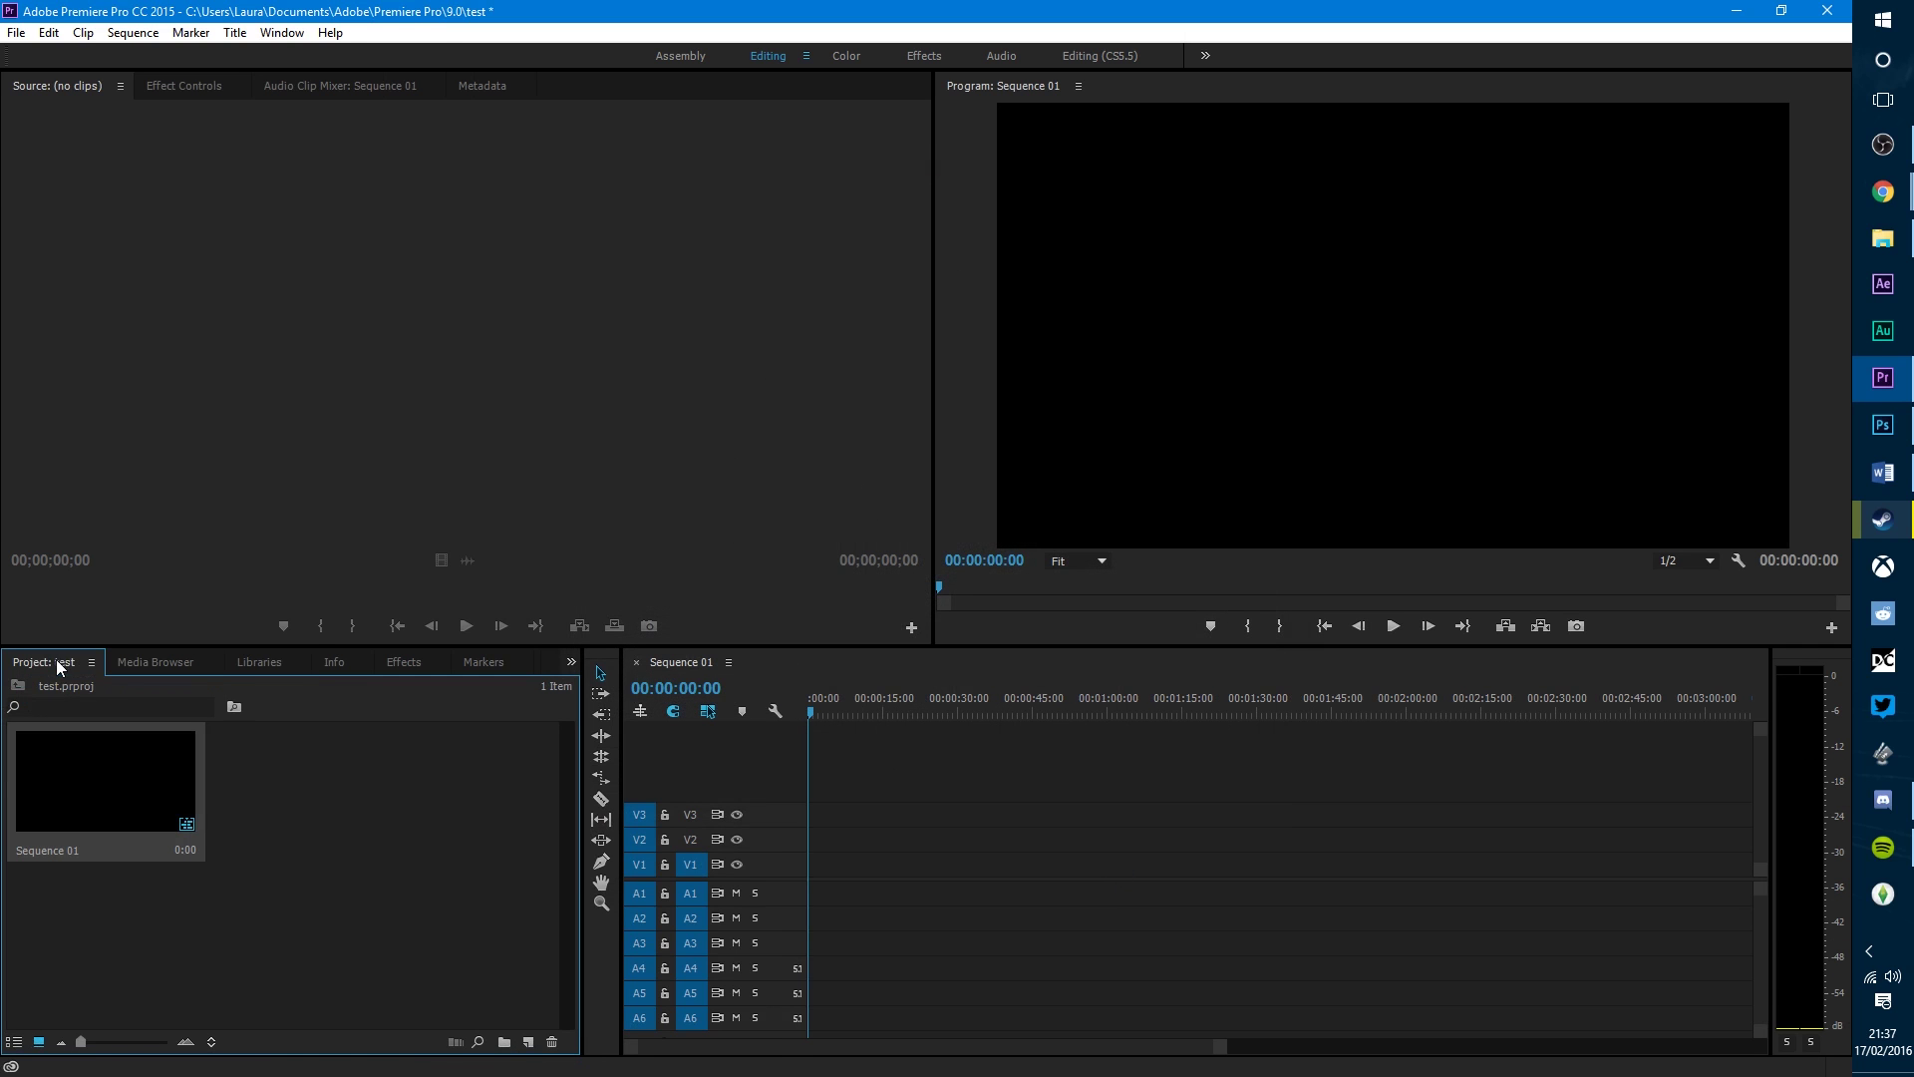
{"action": "left_click", "coordinate": [1883, 238]}
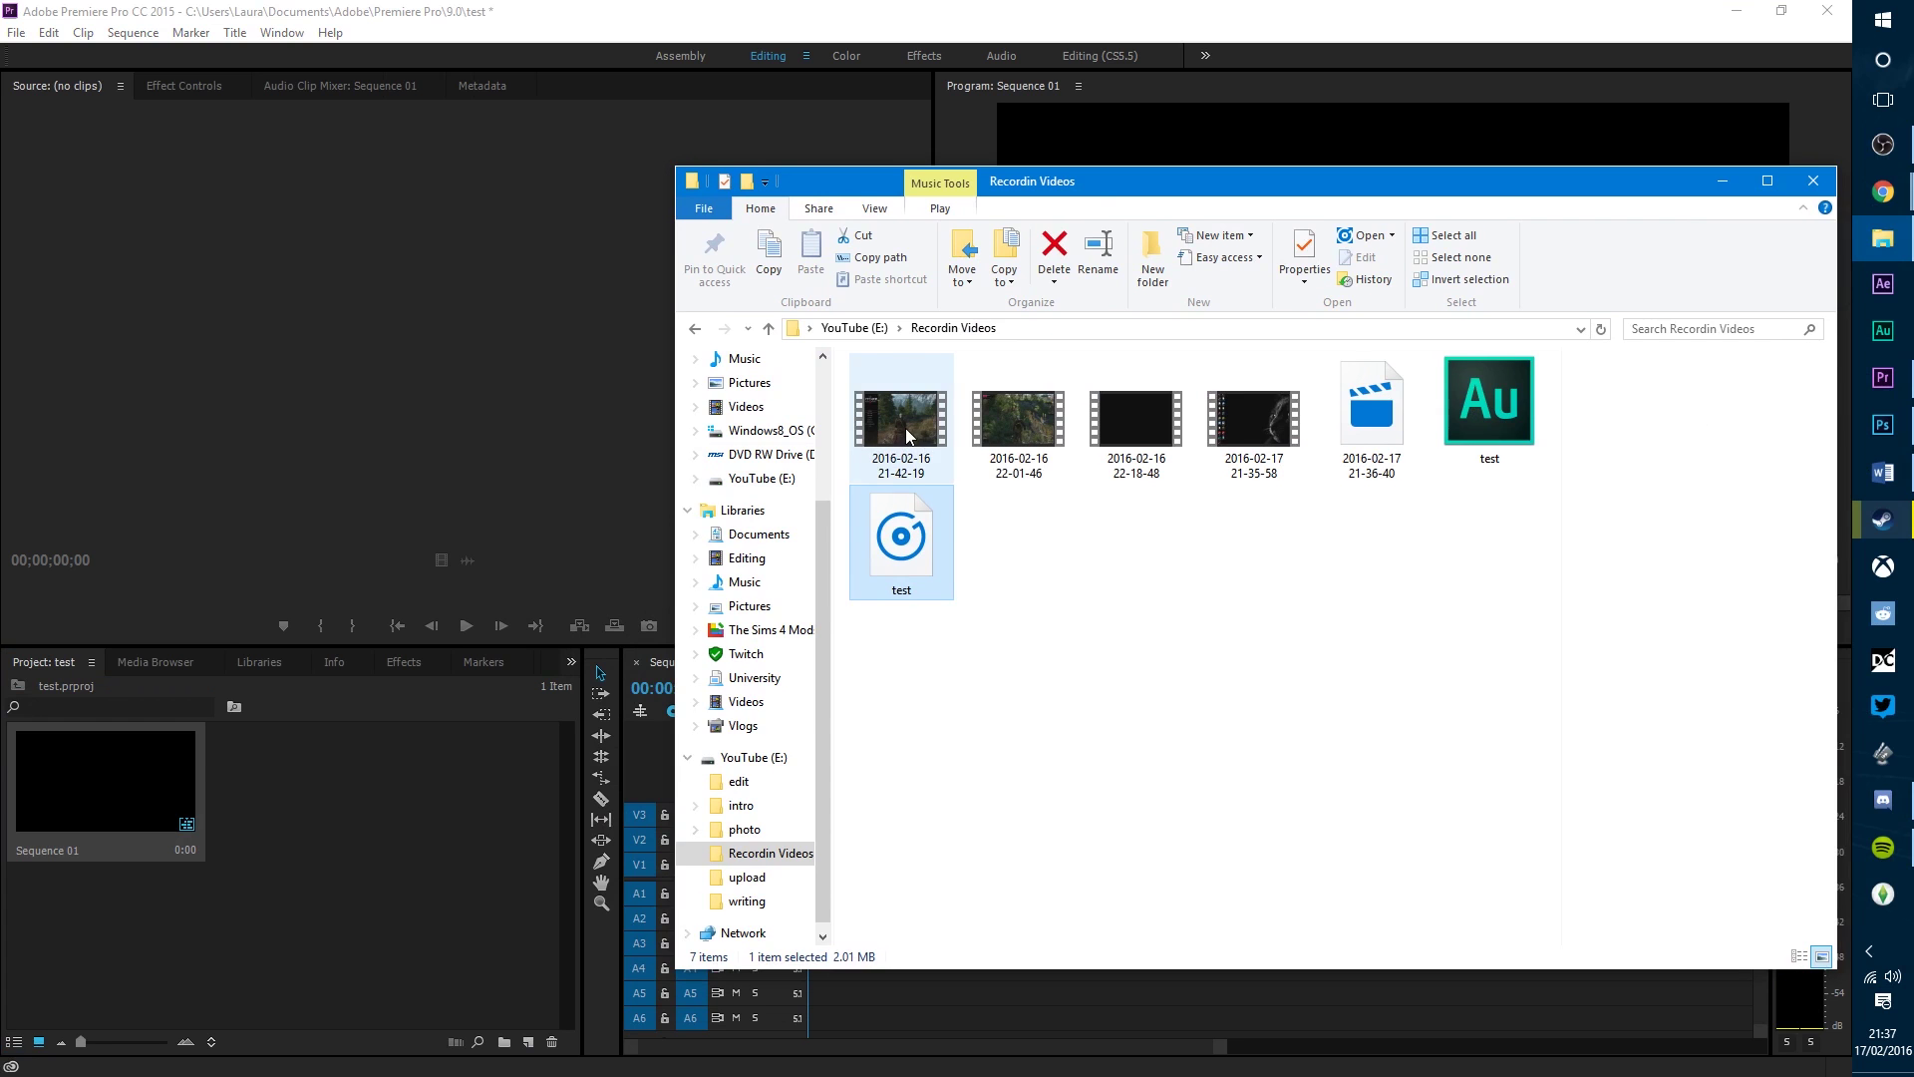
{"action": "left_click", "coordinate": [909, 435]}
{"action": "key", "text": "Right"}
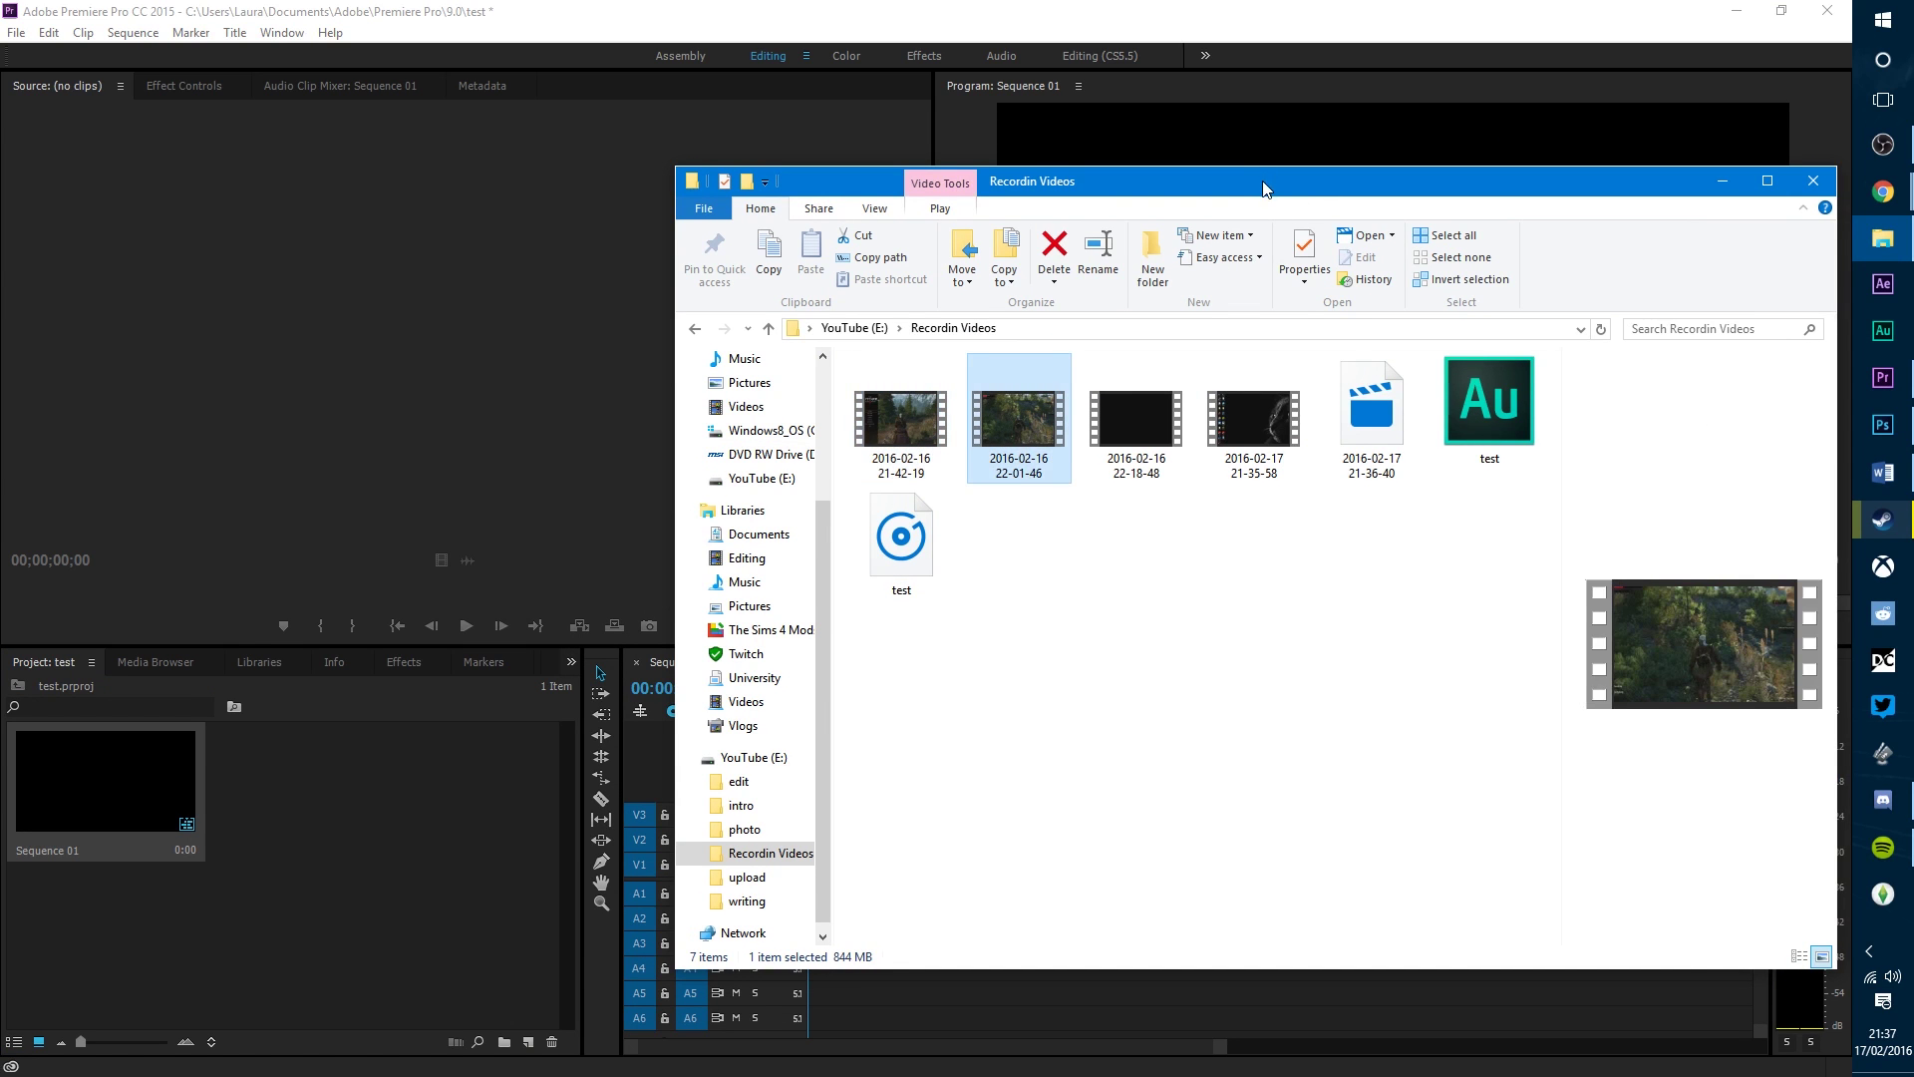
{"action": "left_click", "coordinate": [1722, 180]}
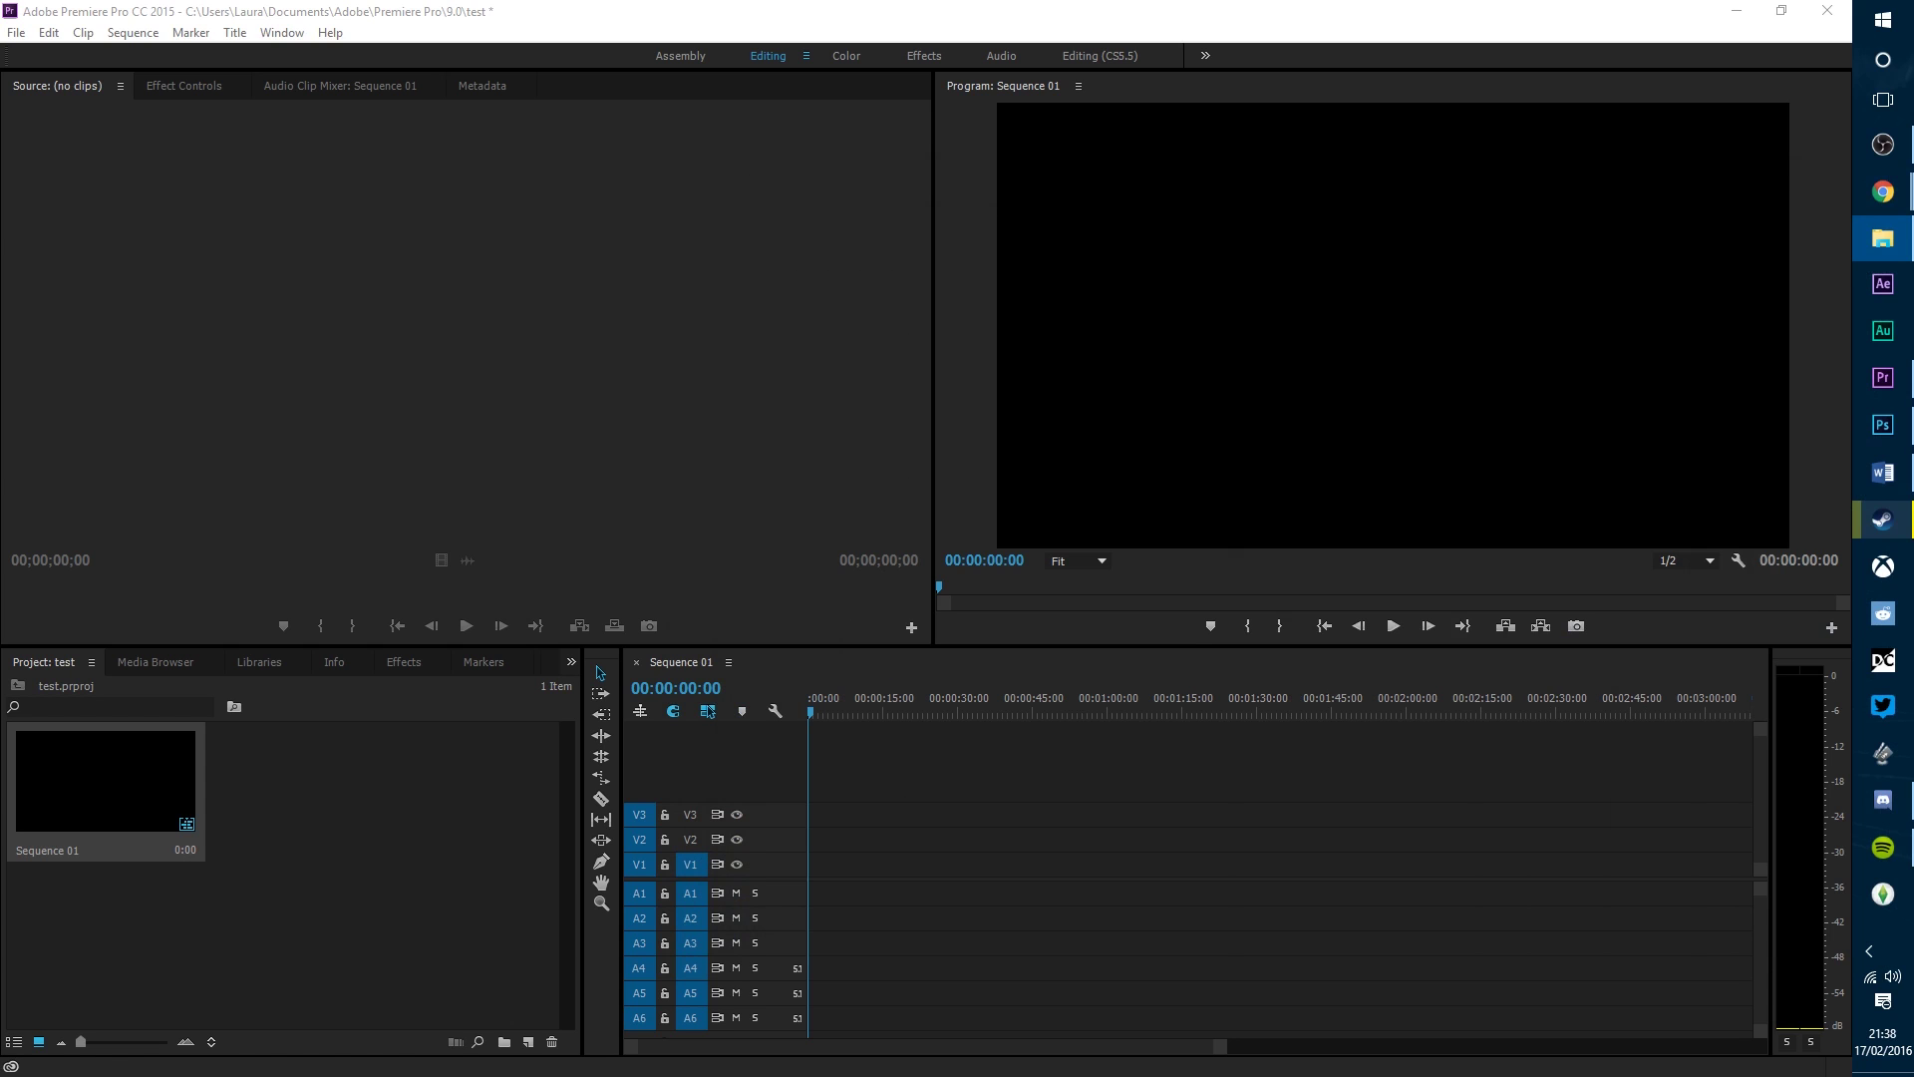
{"action": "left_click_drag", "start_coordinate": [1326, 464], "coordinate": [328, 851]}
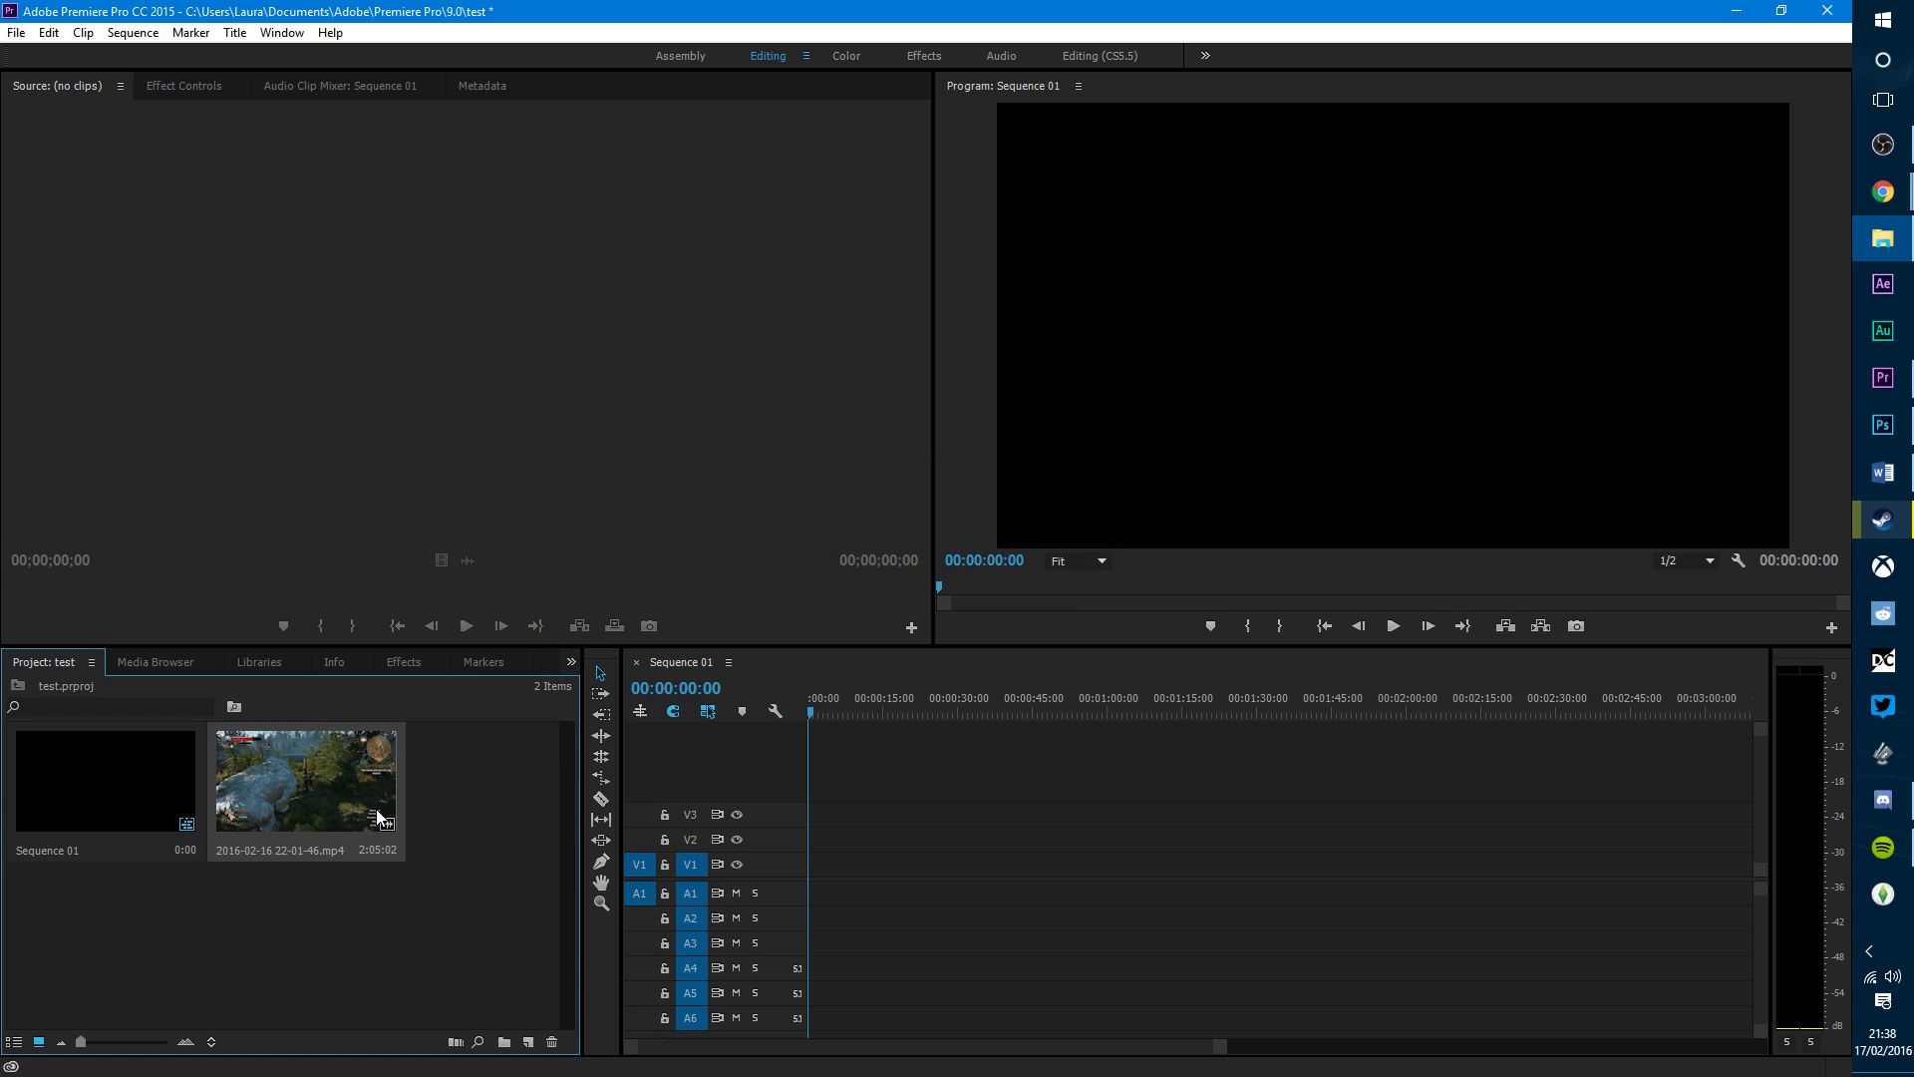
{"action": "left_click", "coordinate": [468, 806]}
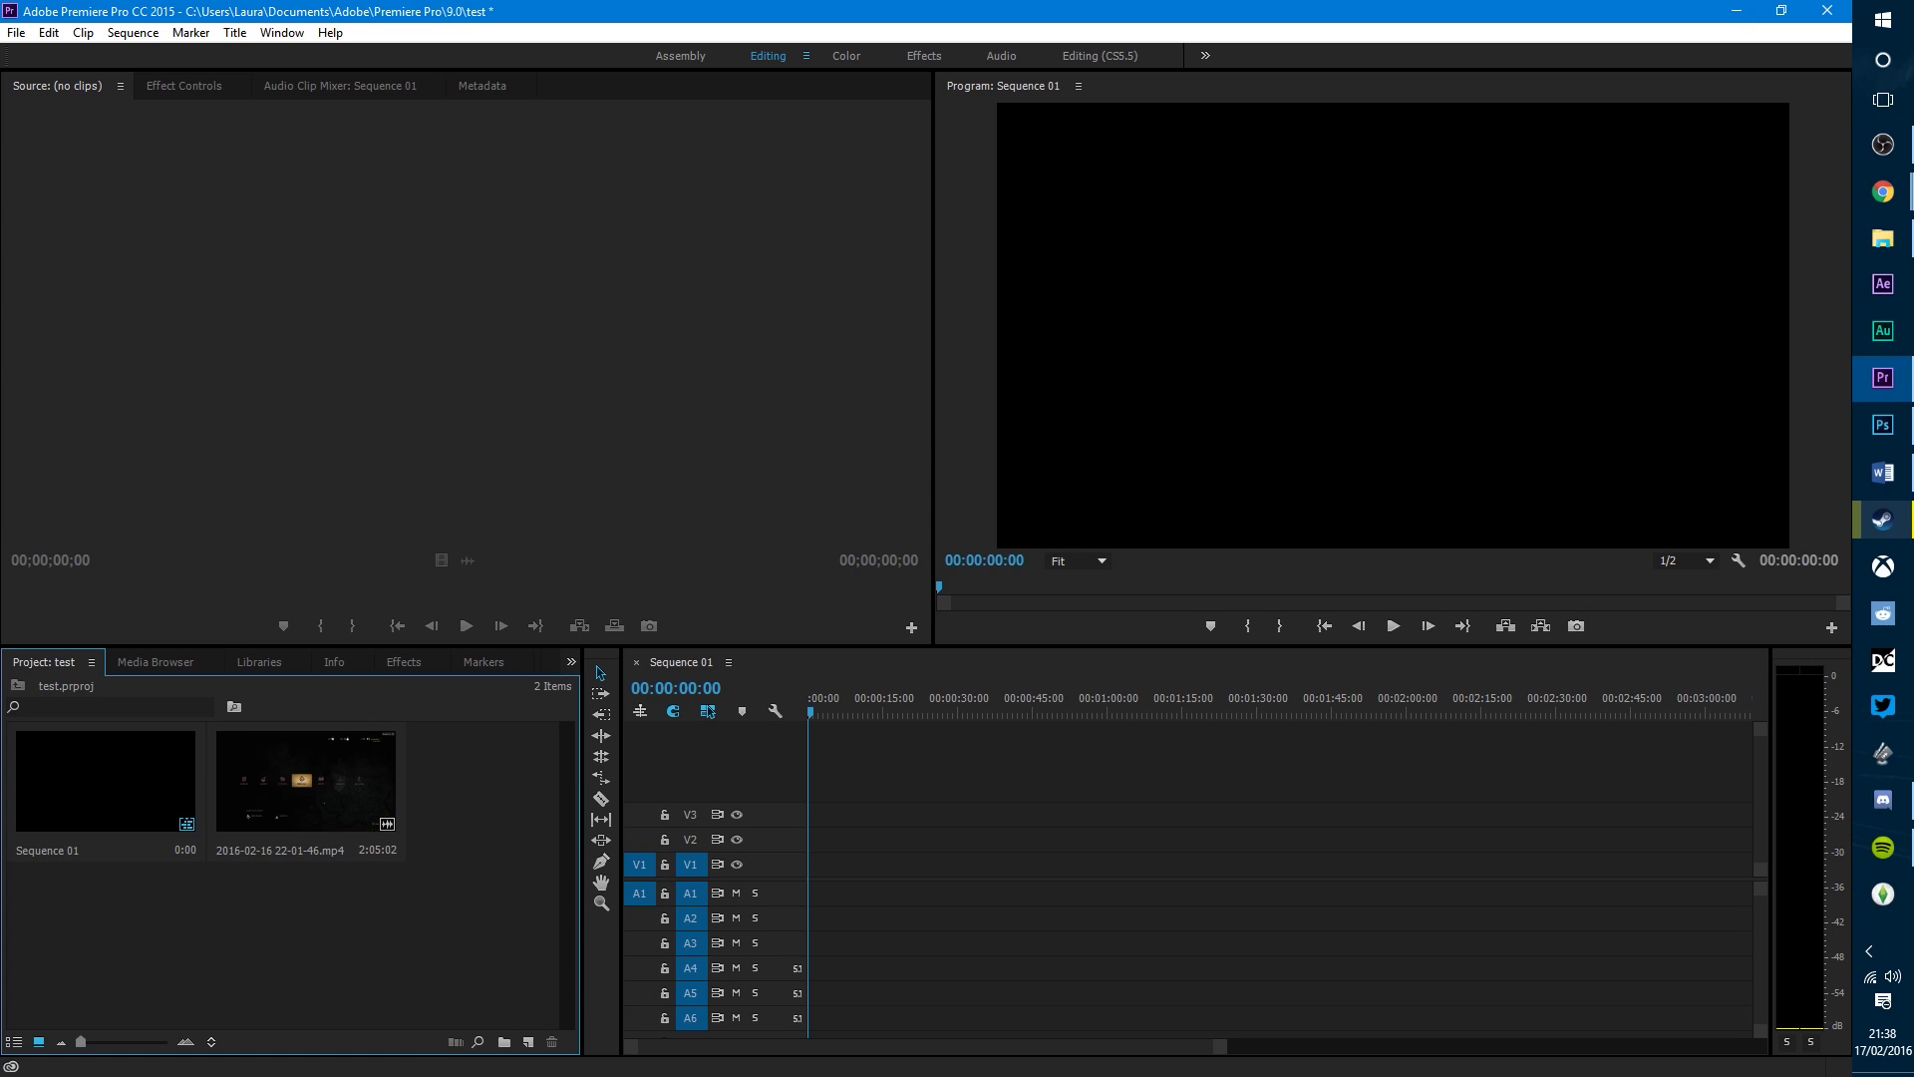
{"action": "left_click", "coordinate": [1882, 472]}
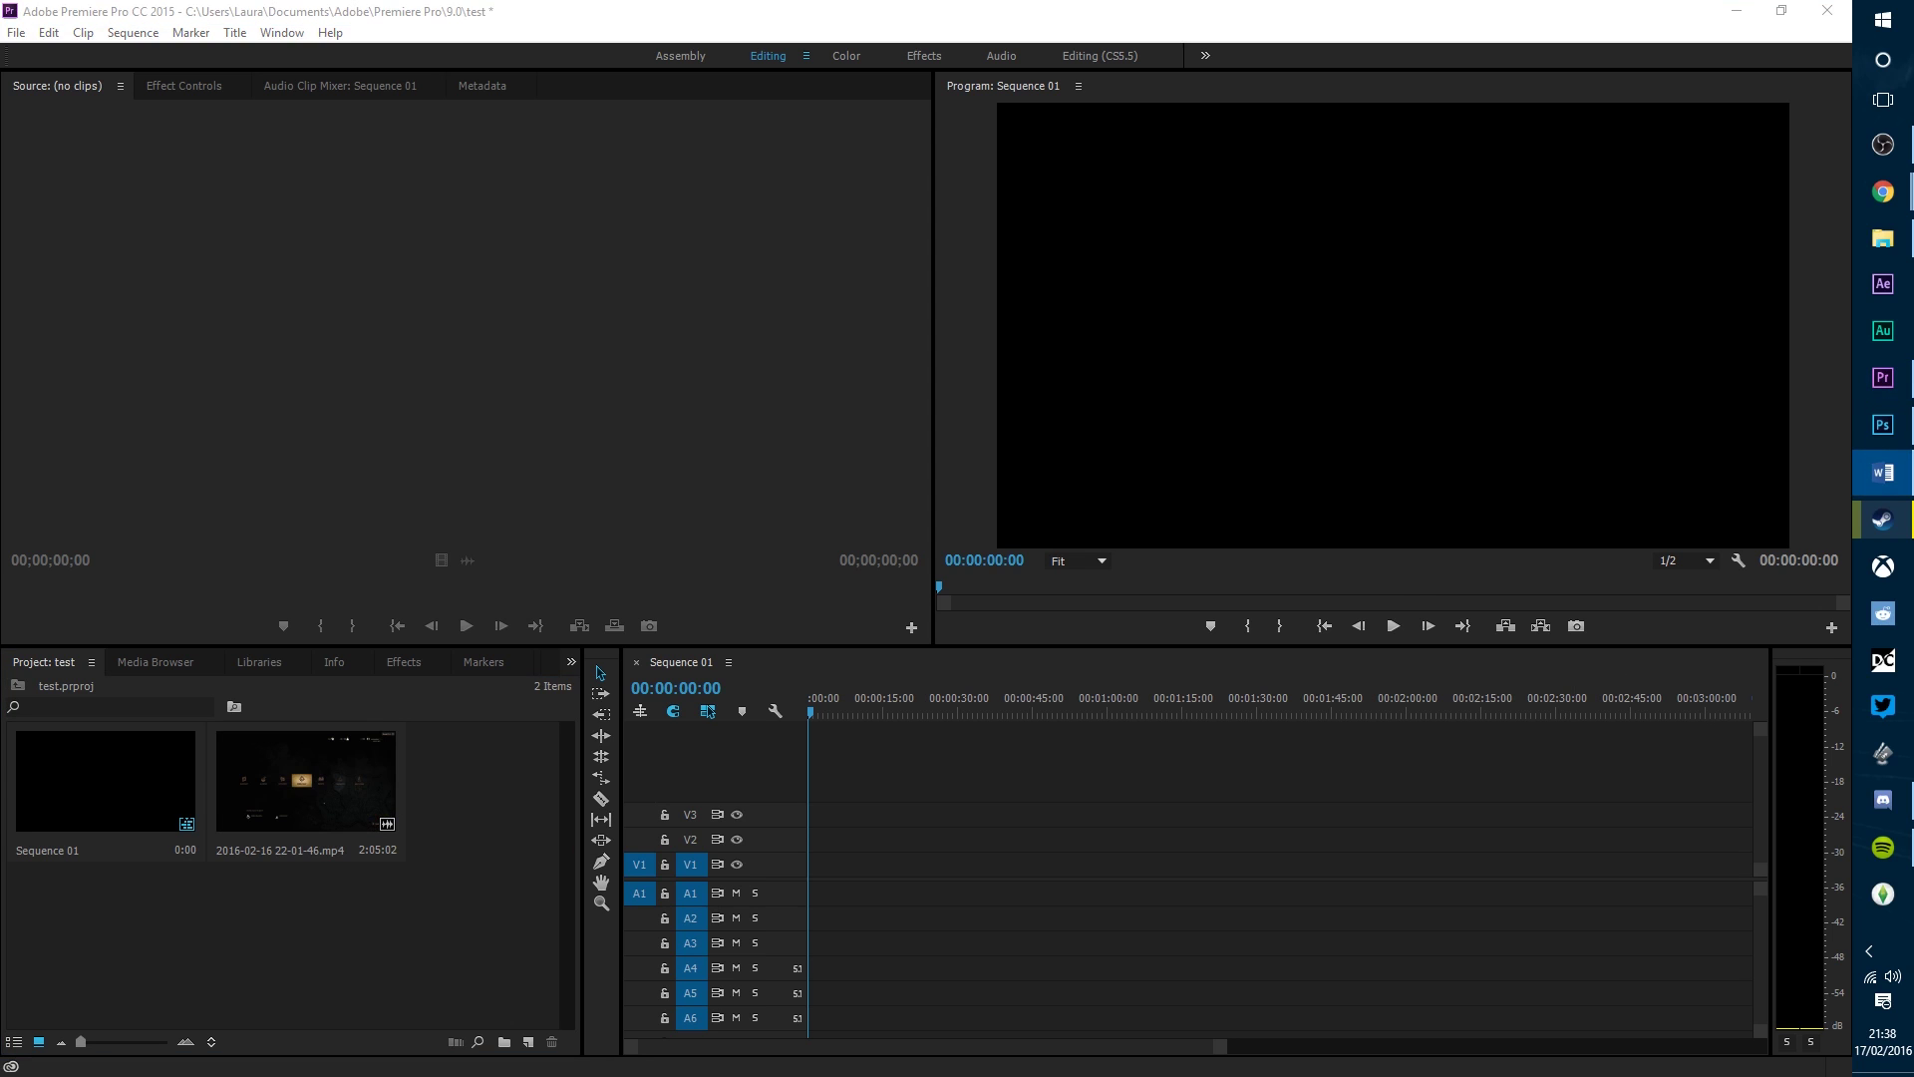
Step: Mark the gameplay clip's In at 00:00:04:22 and Out at 00:00:31:19, then overwrite it into Sequence 01
{"action": "double_click", "coordinate": [311, 806]}
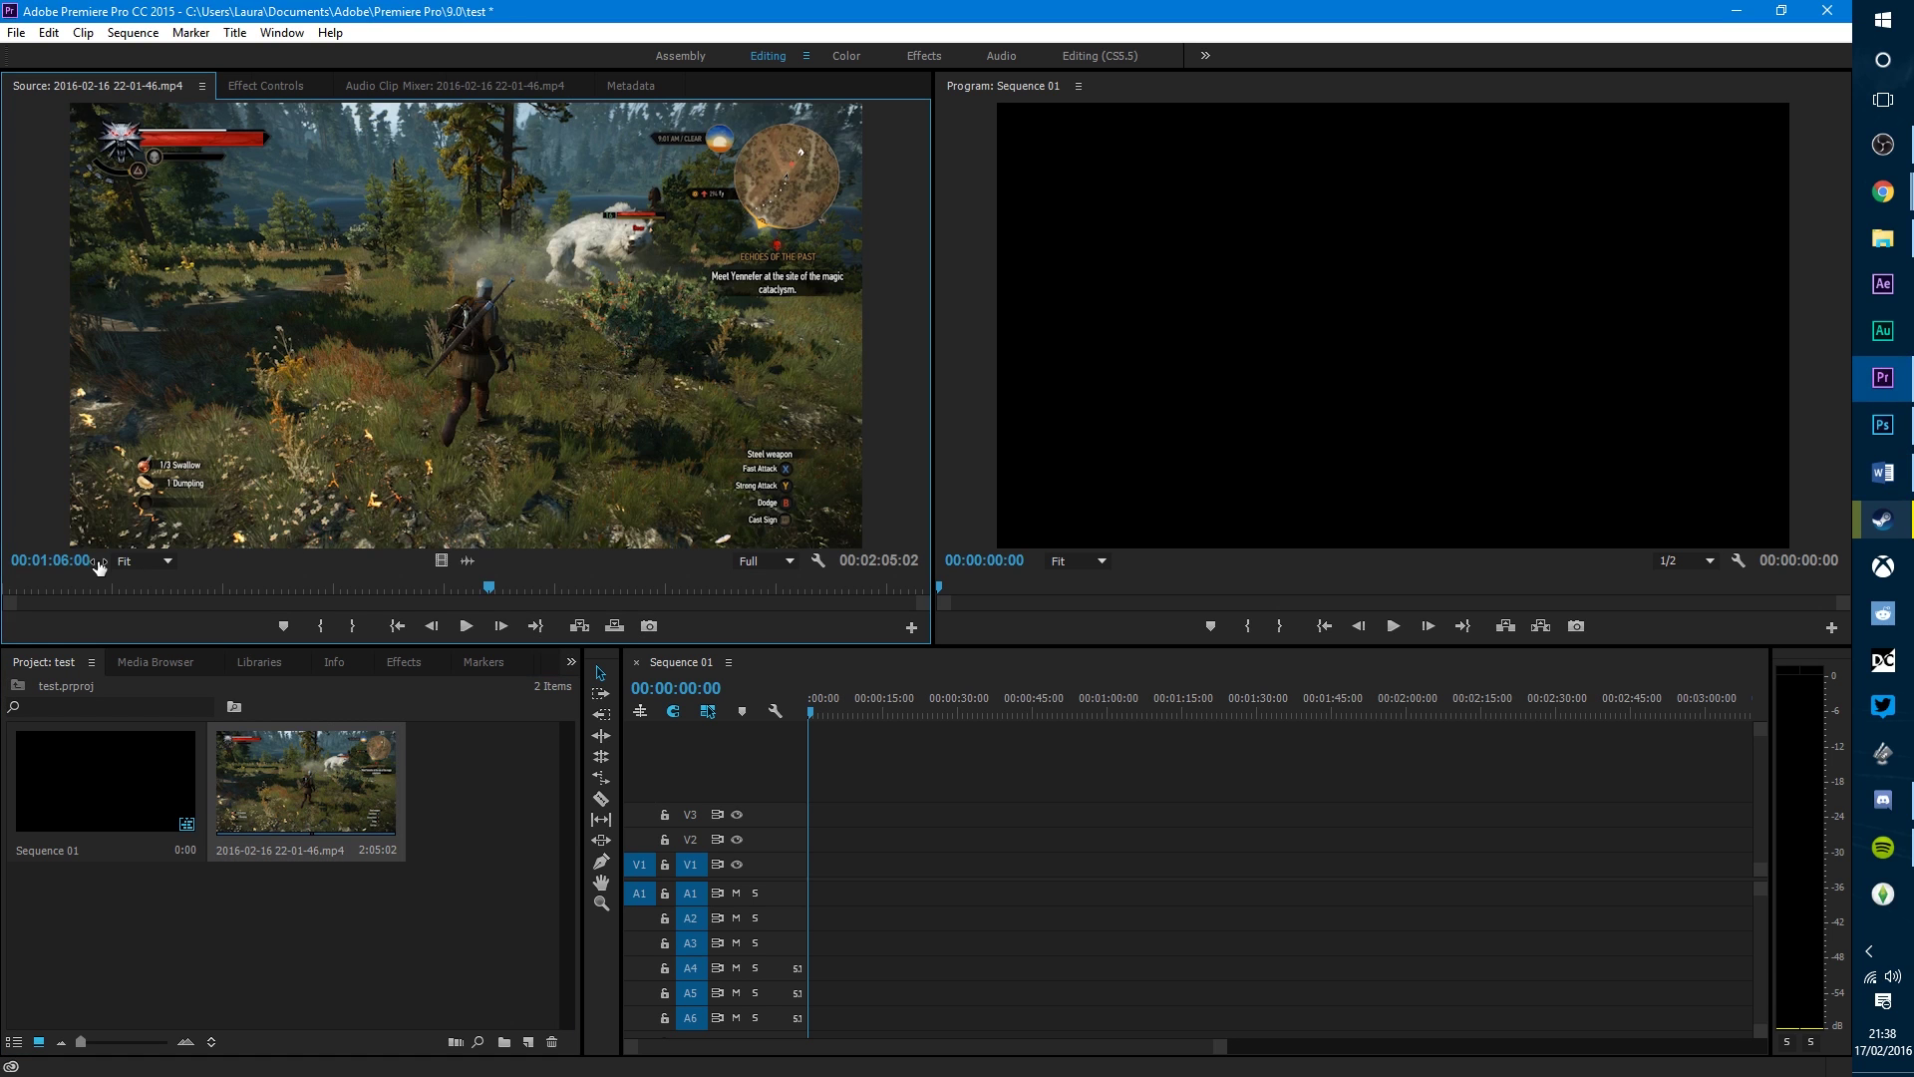
{"action": "left_click_drag", "start_coordinate": [92, 591], "coordinate": [26, 592]}
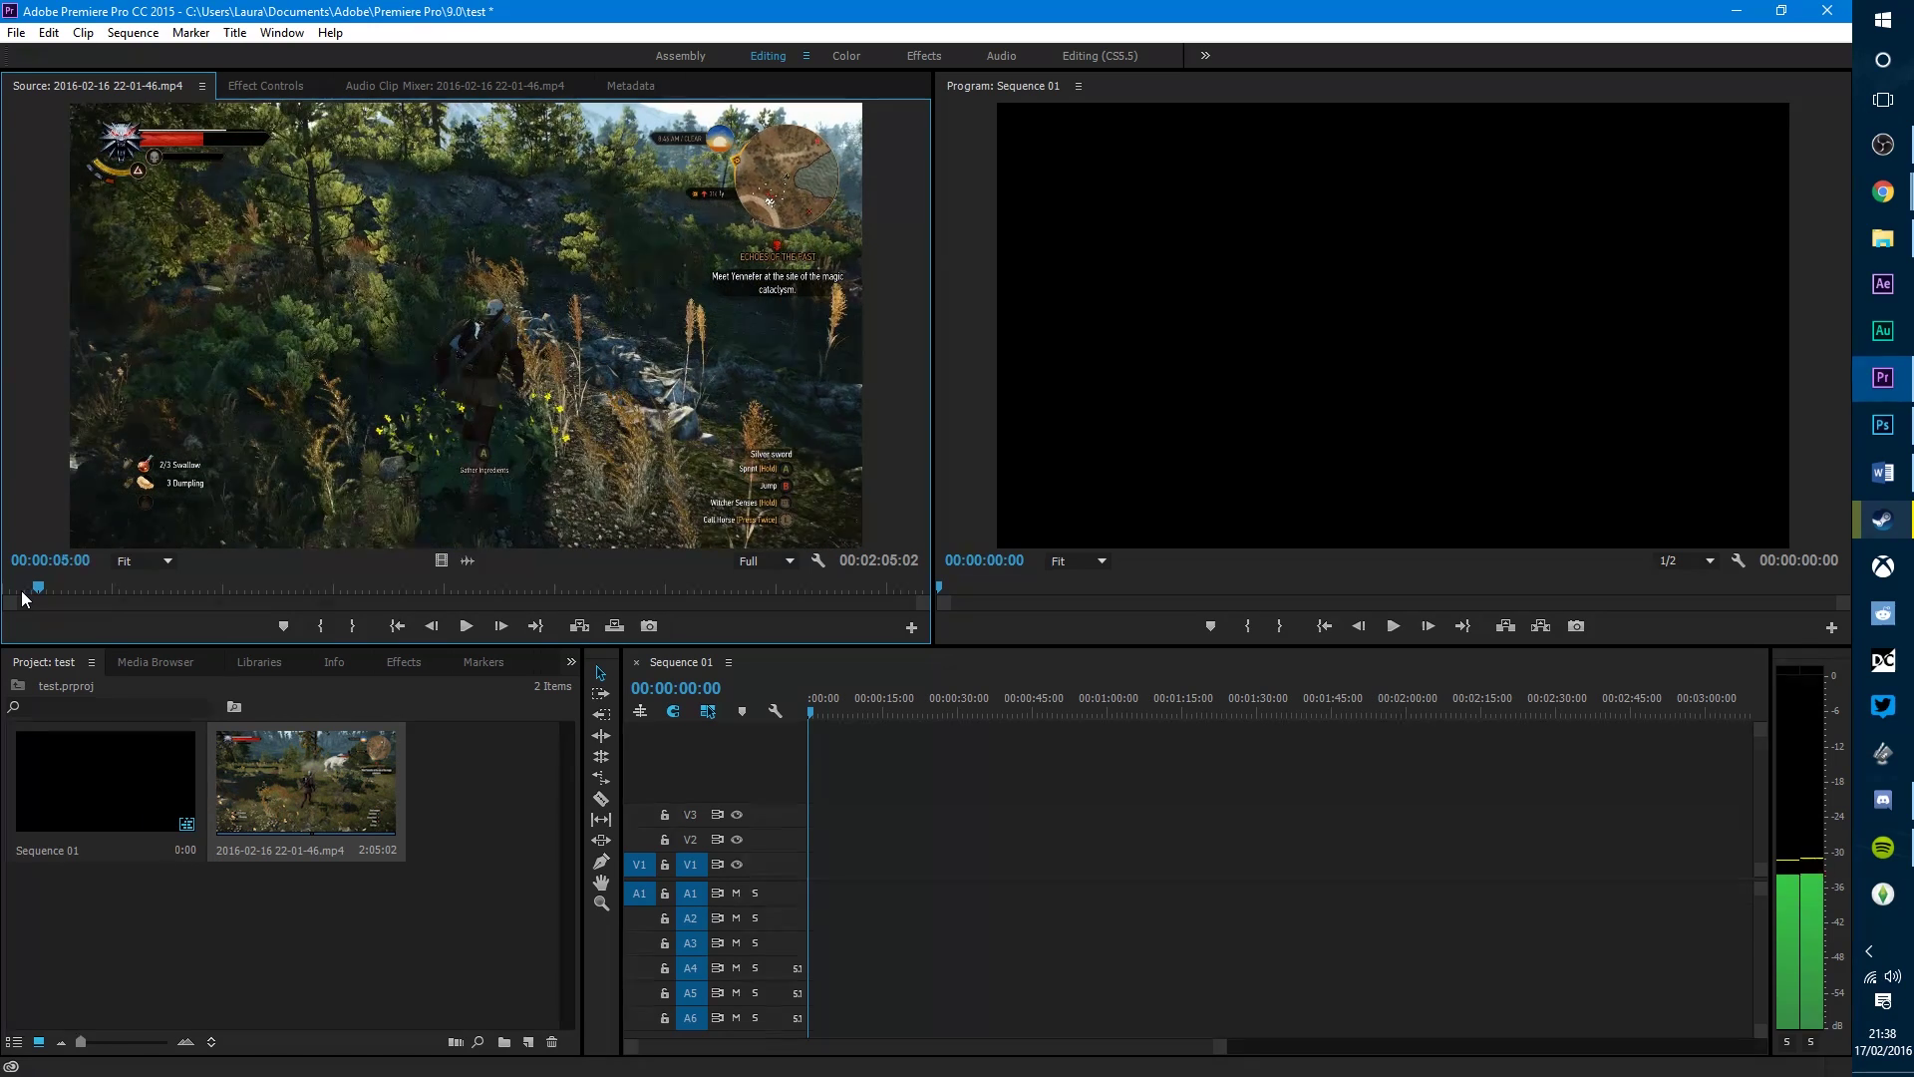
{"action": "key", "text": "space"}
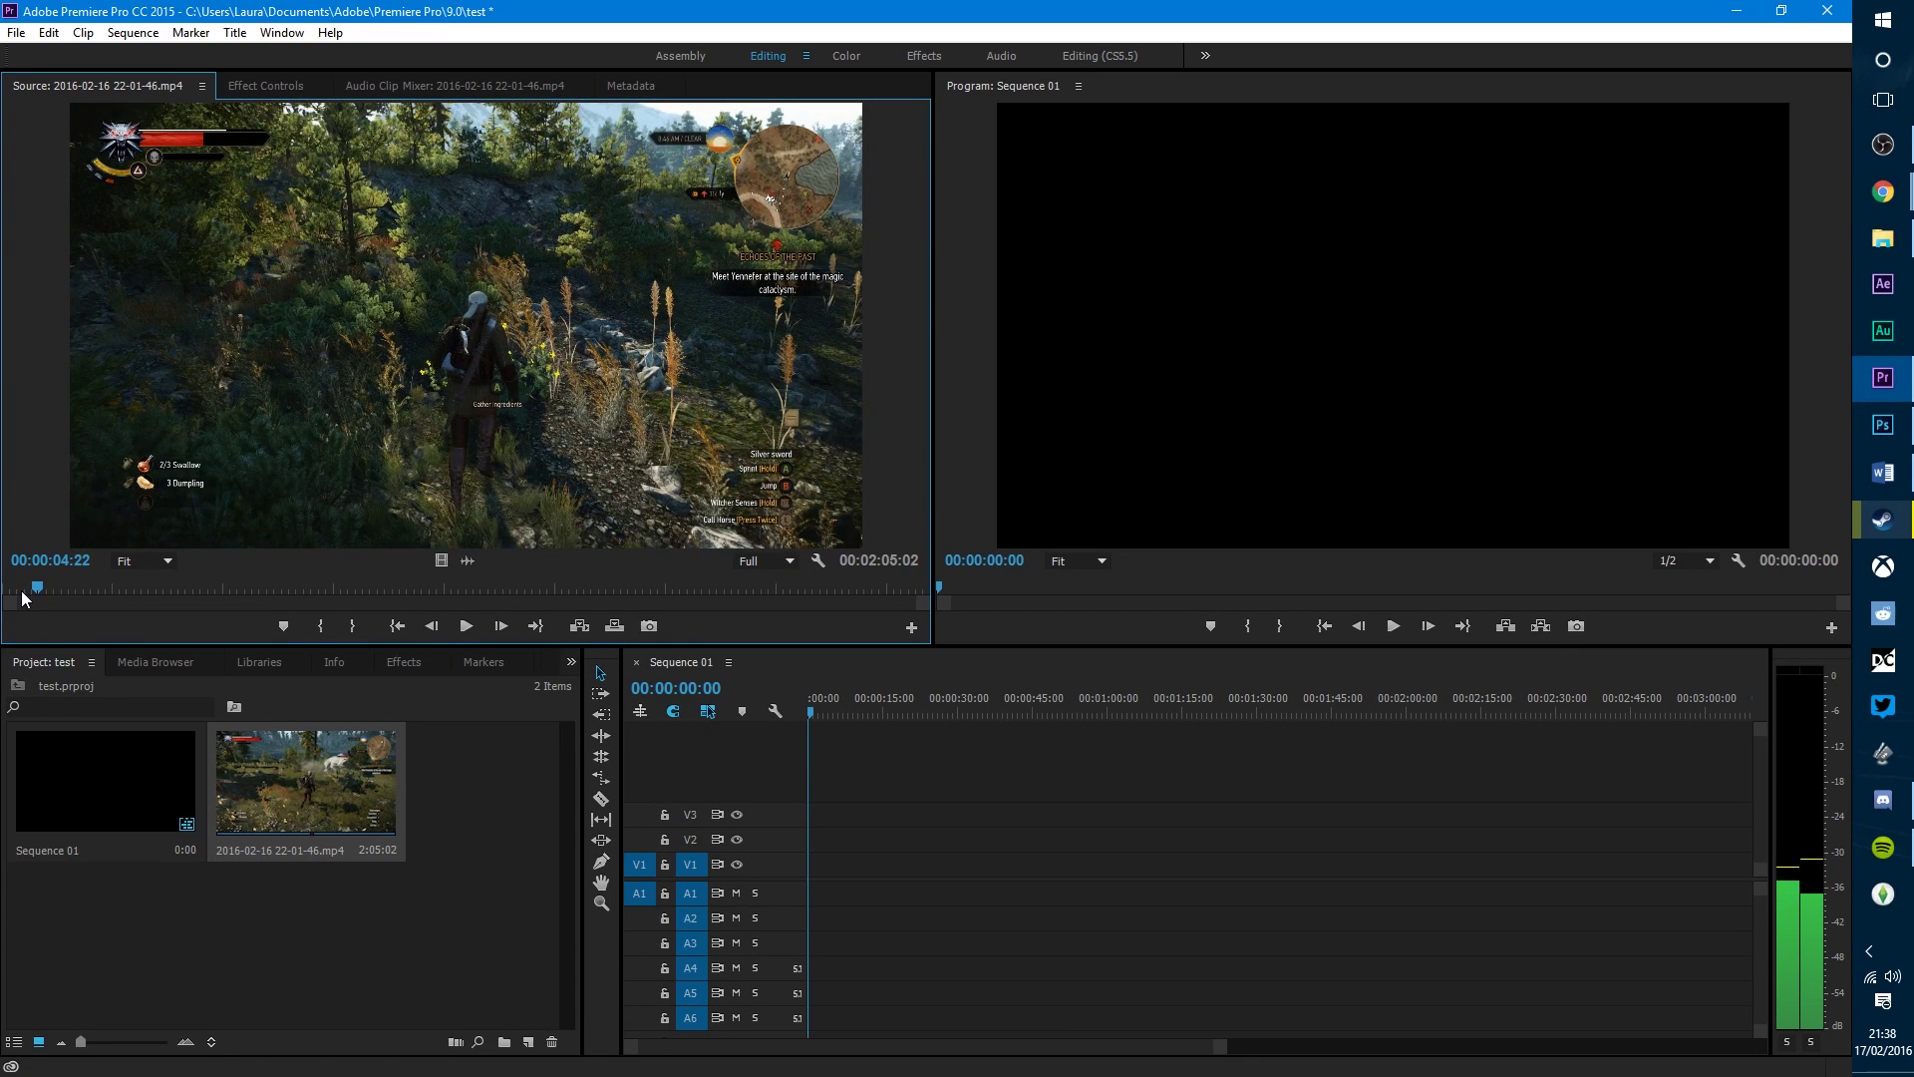
{"action": "key", "text": "i"}
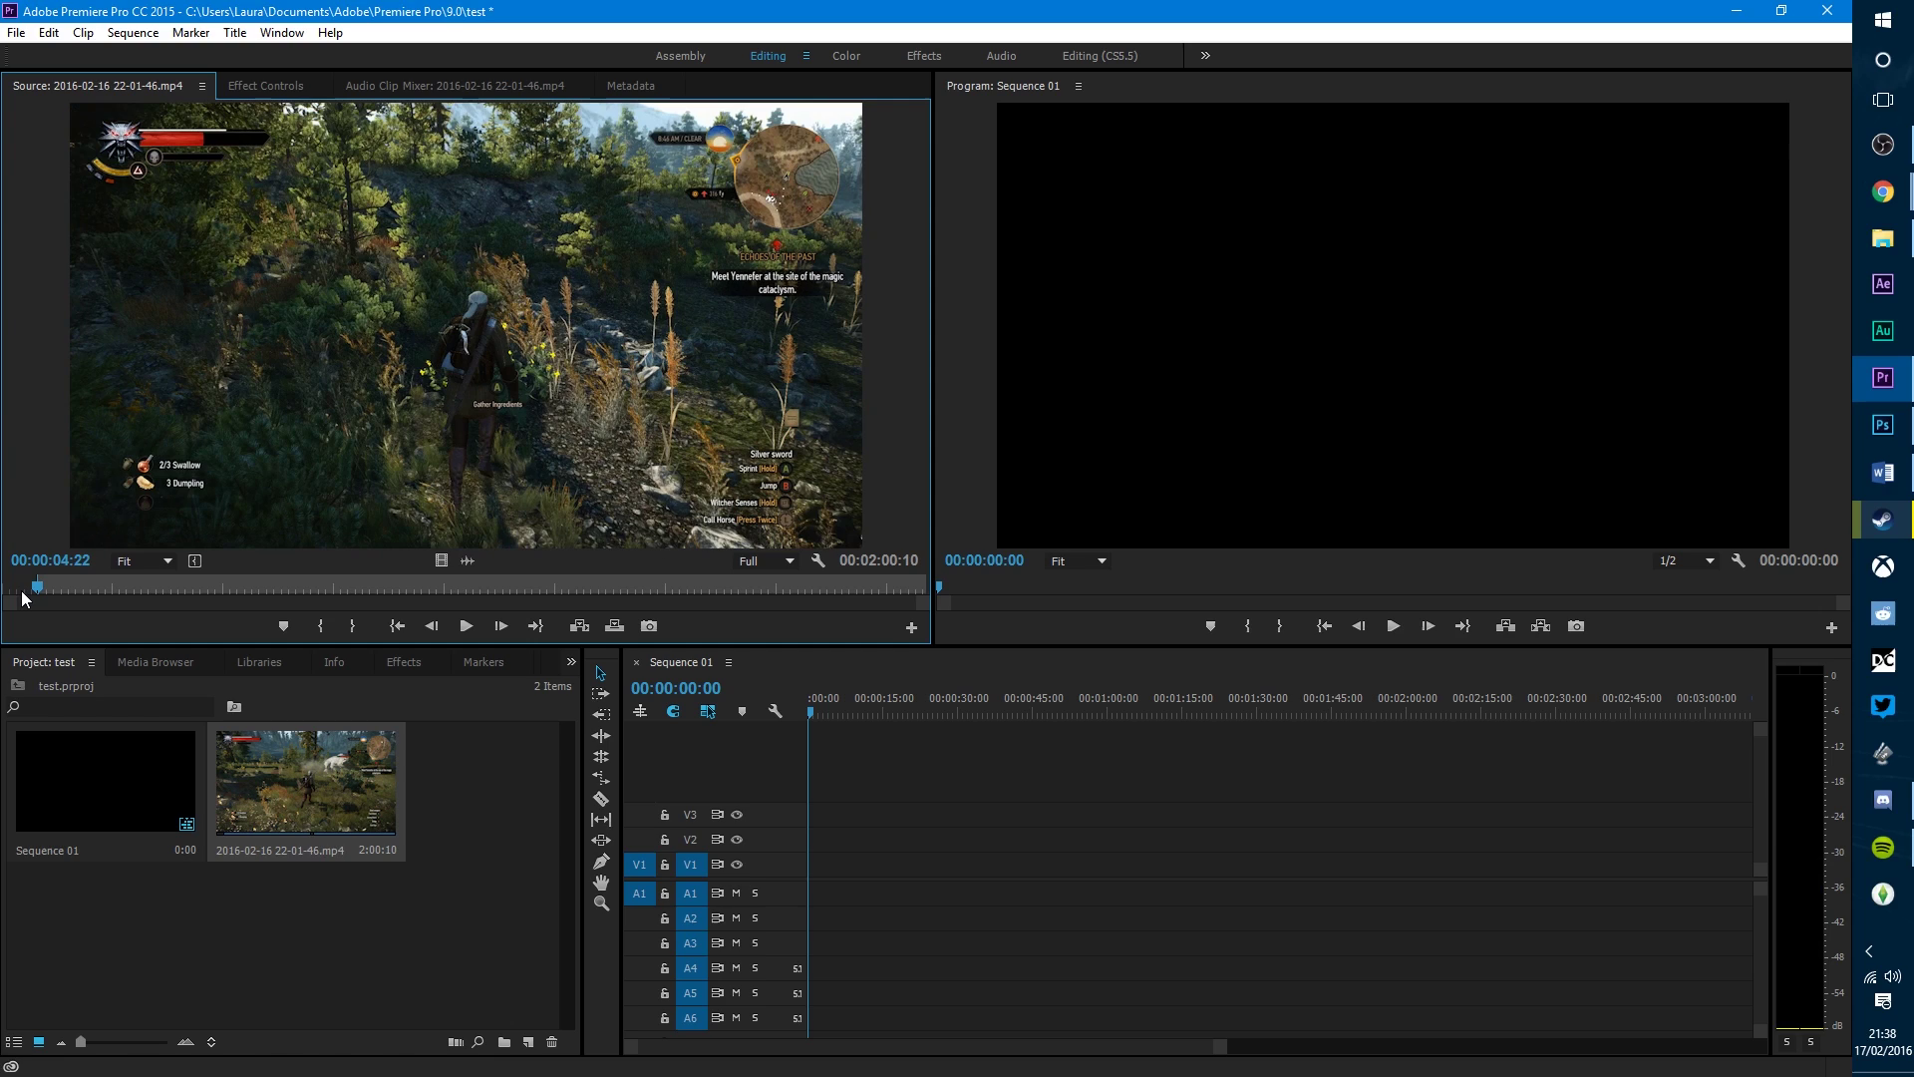
{"action": "key", "text": "space"}
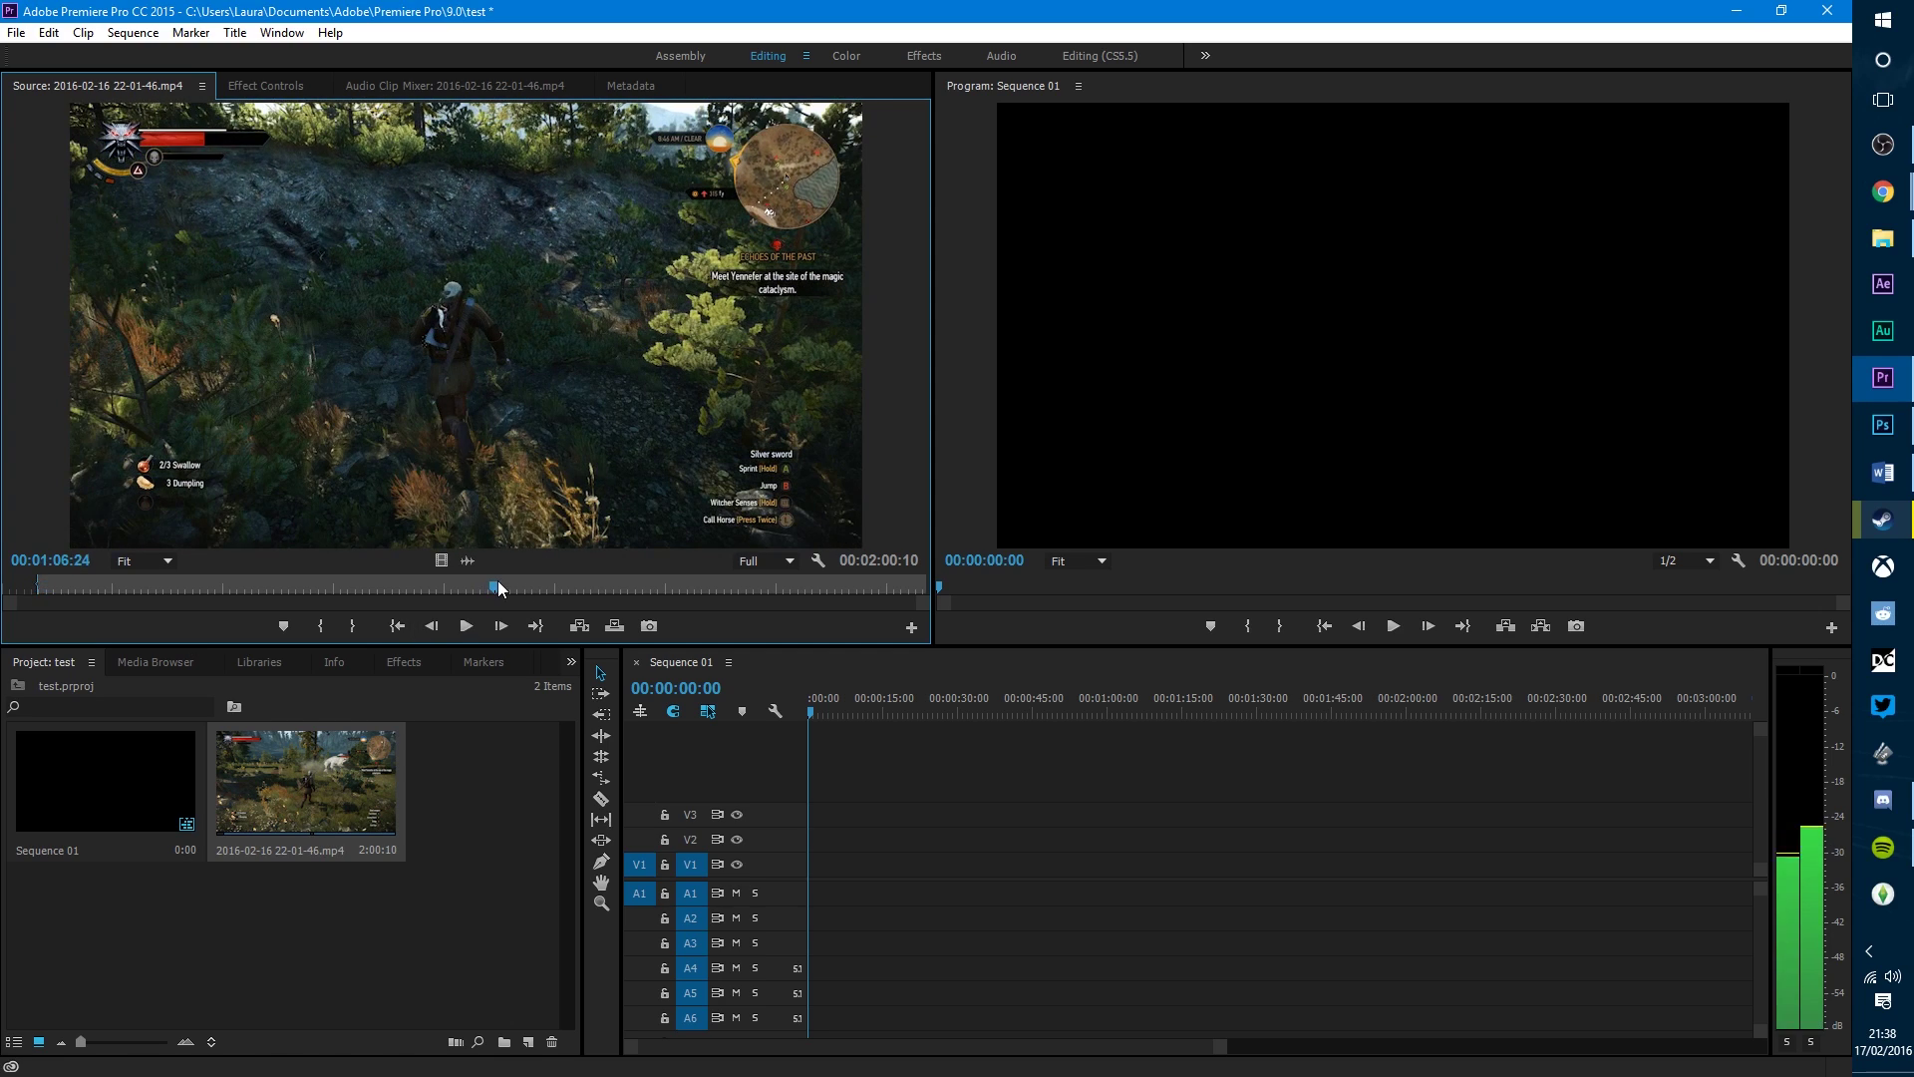
{"action": "left_click", "coordinate": [540, 586]}
{"action": "left_click_drag", "start_coordinate": [543, 584], "coordinate": [239, 590]}
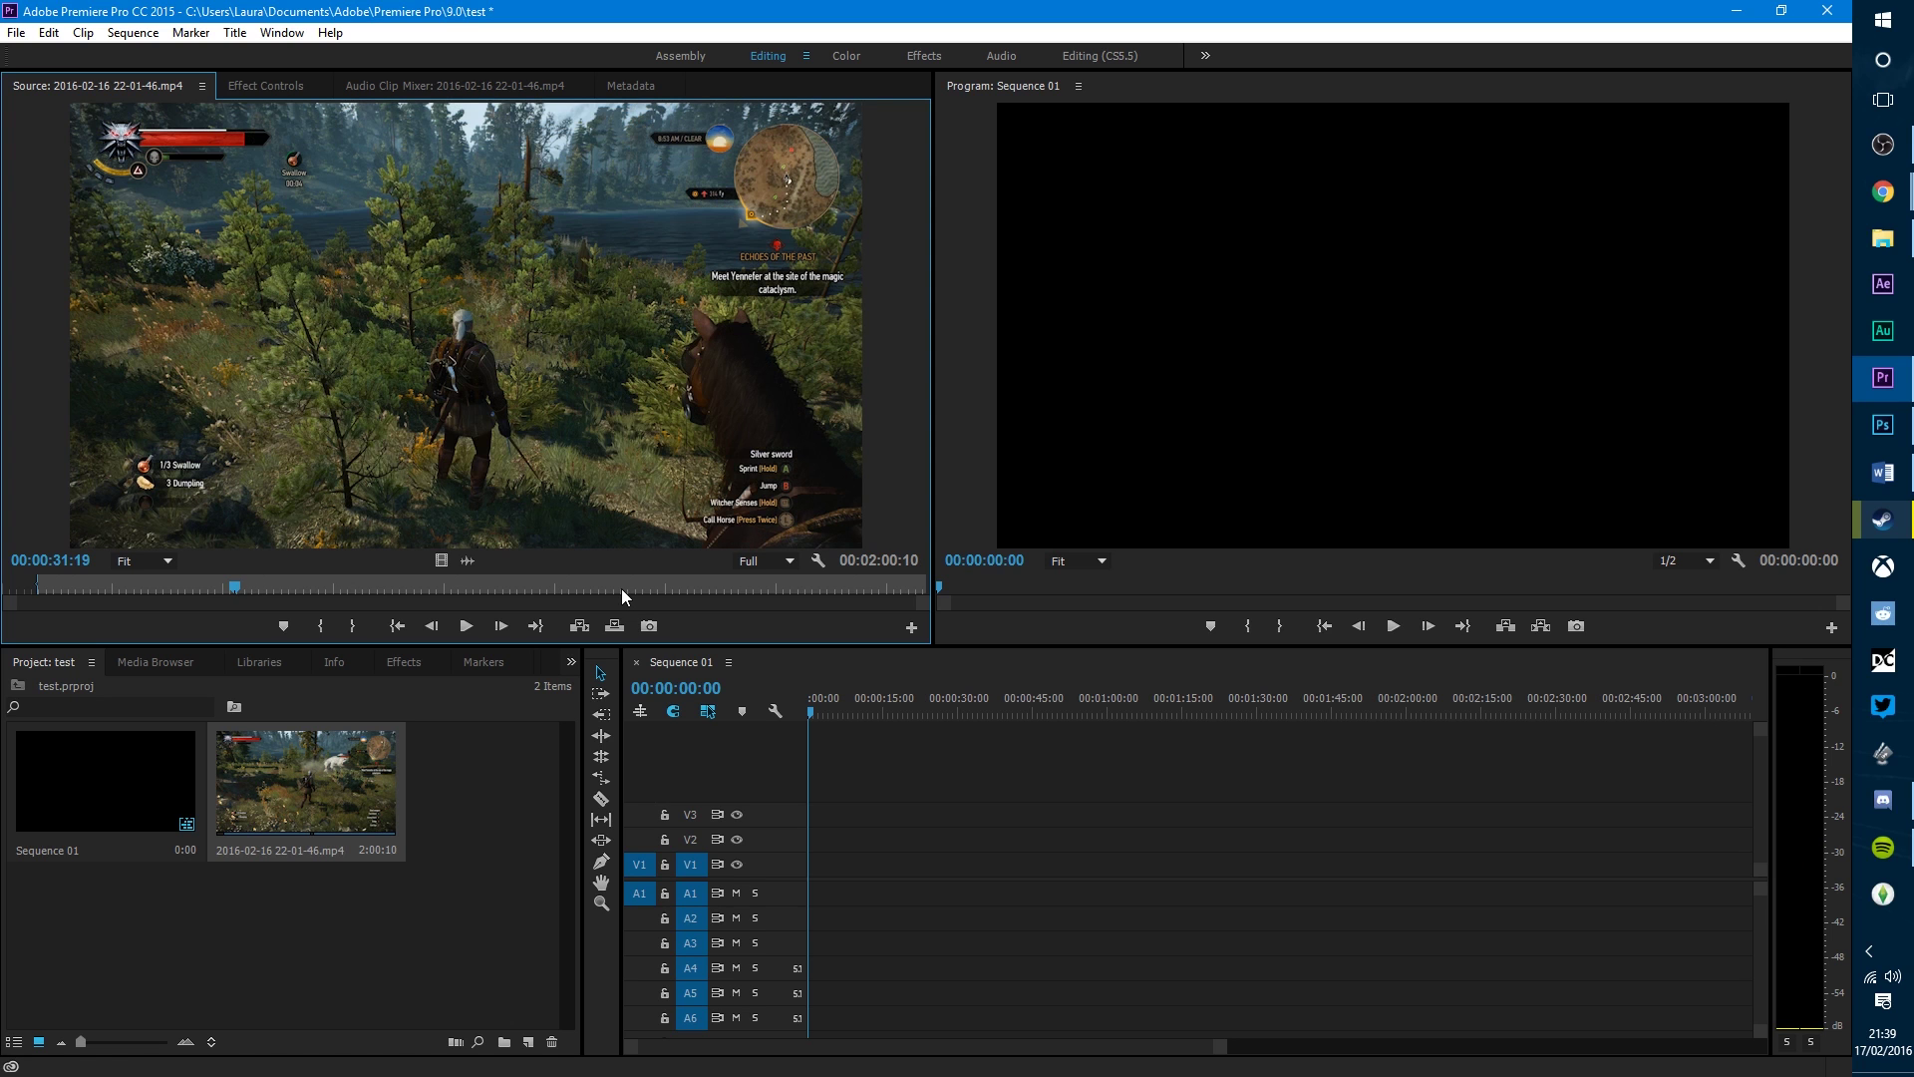
{"action": "key", "text": "o"}
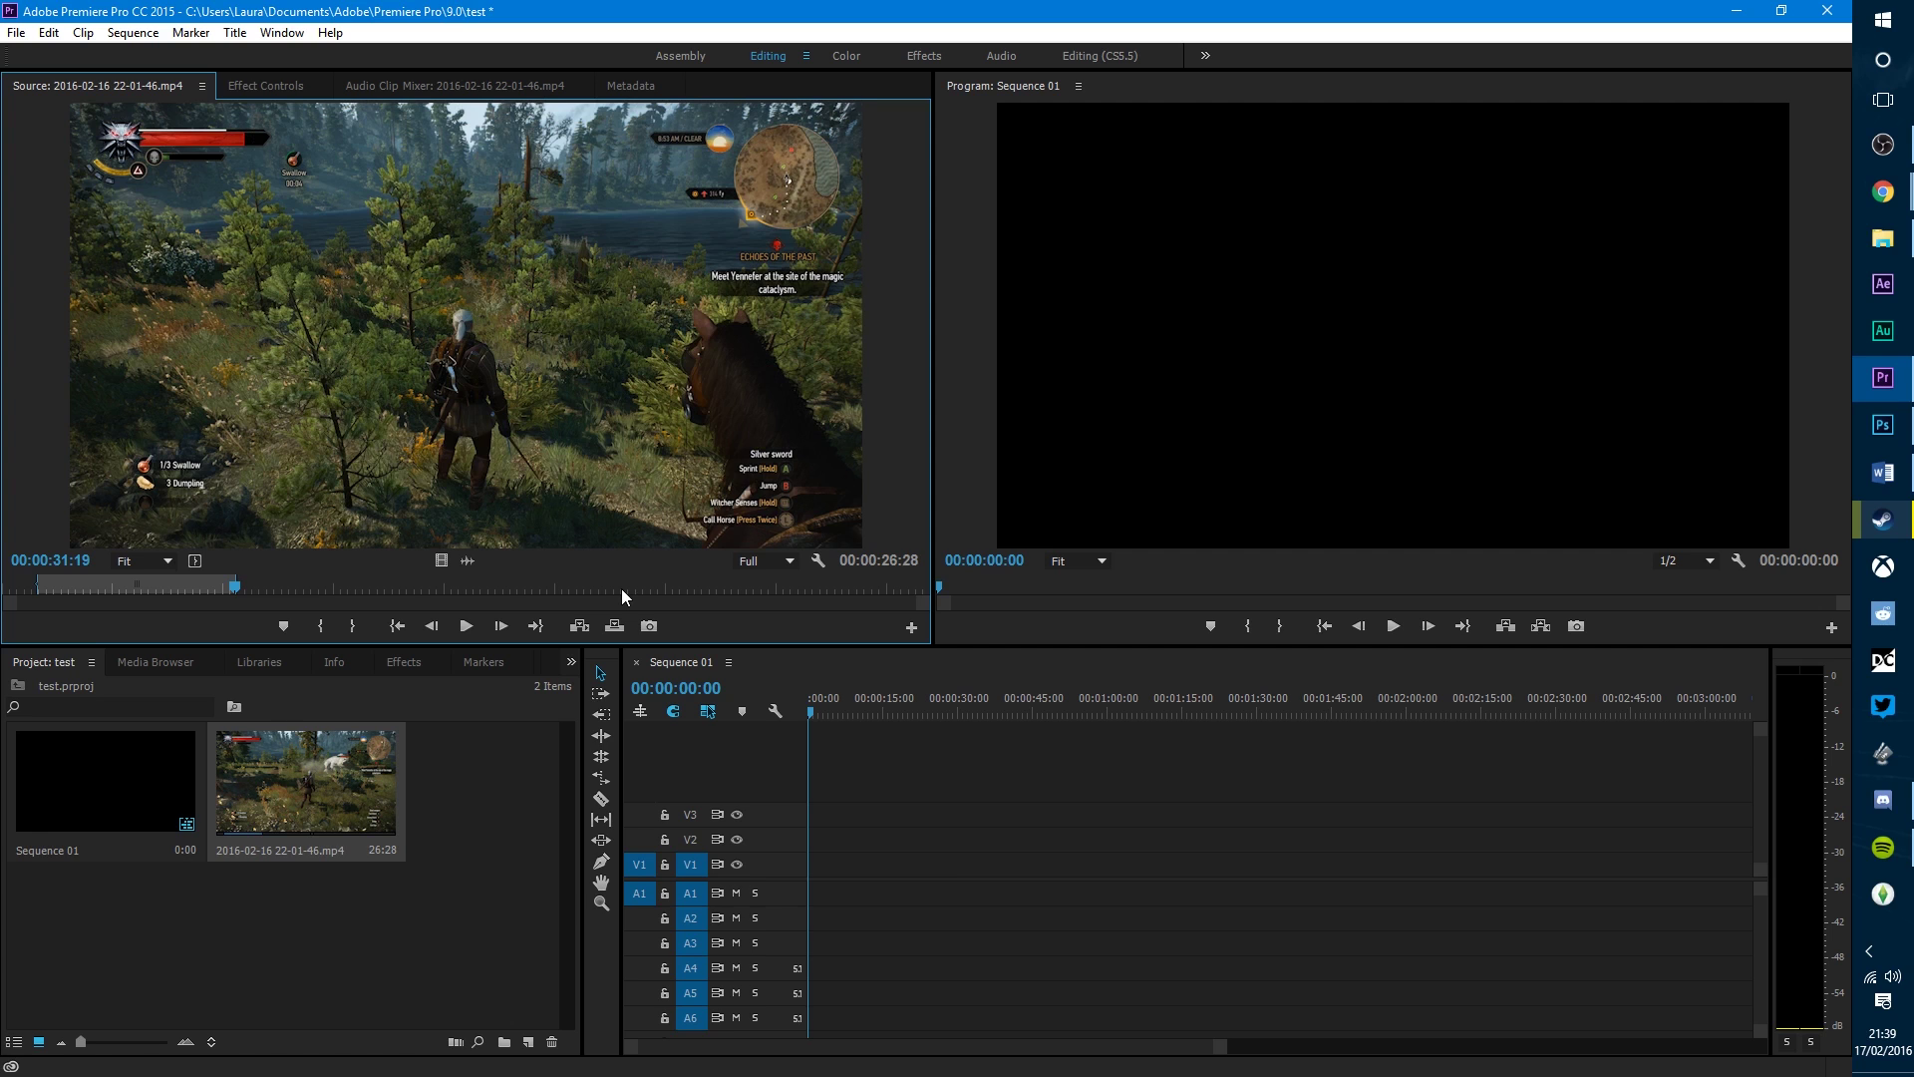
{"action": "key", "text": "period"}
Step: Move the sequence playhead past the clip's end and import test.wav from File Explorer
{"action": "left_click", "coordinate": [896, 778]}
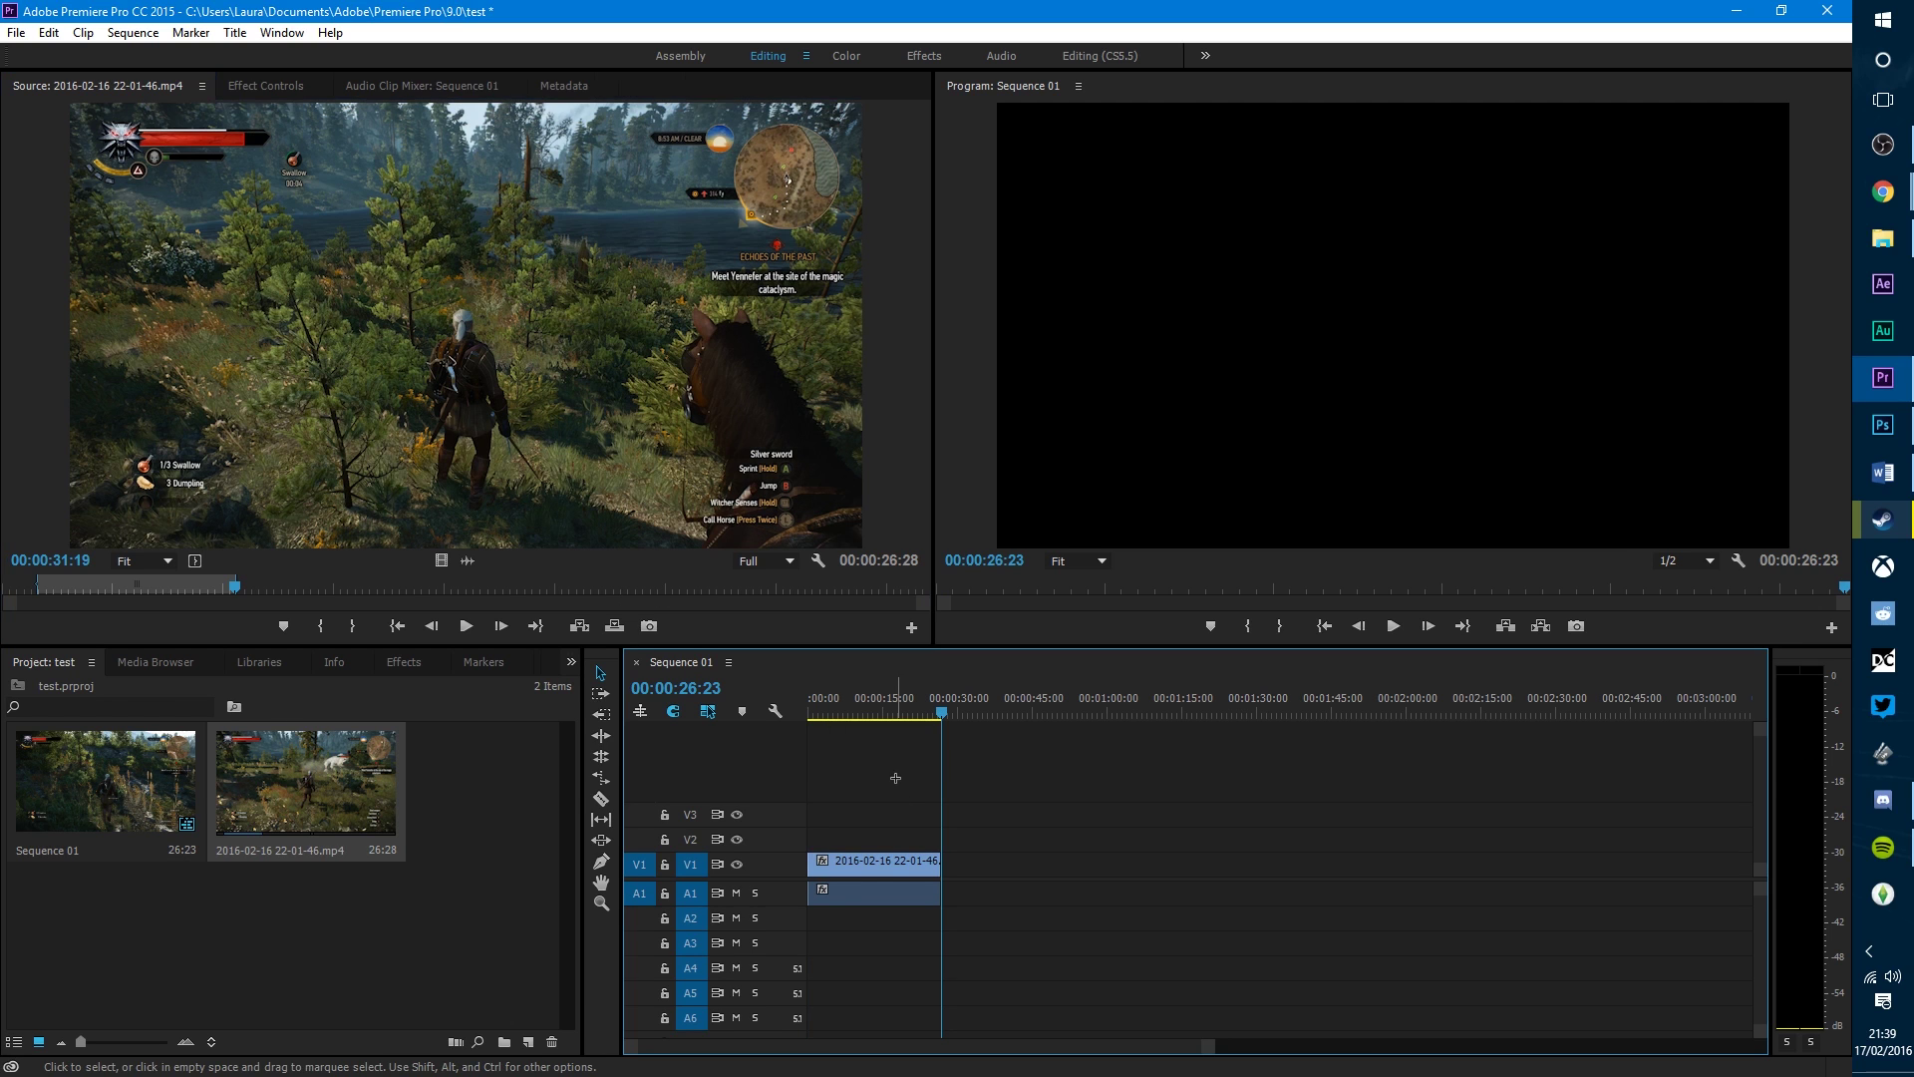
{"action": "left_click_drag", "start_coordinate": [941, 714], "coordinate": [1040, 715]}
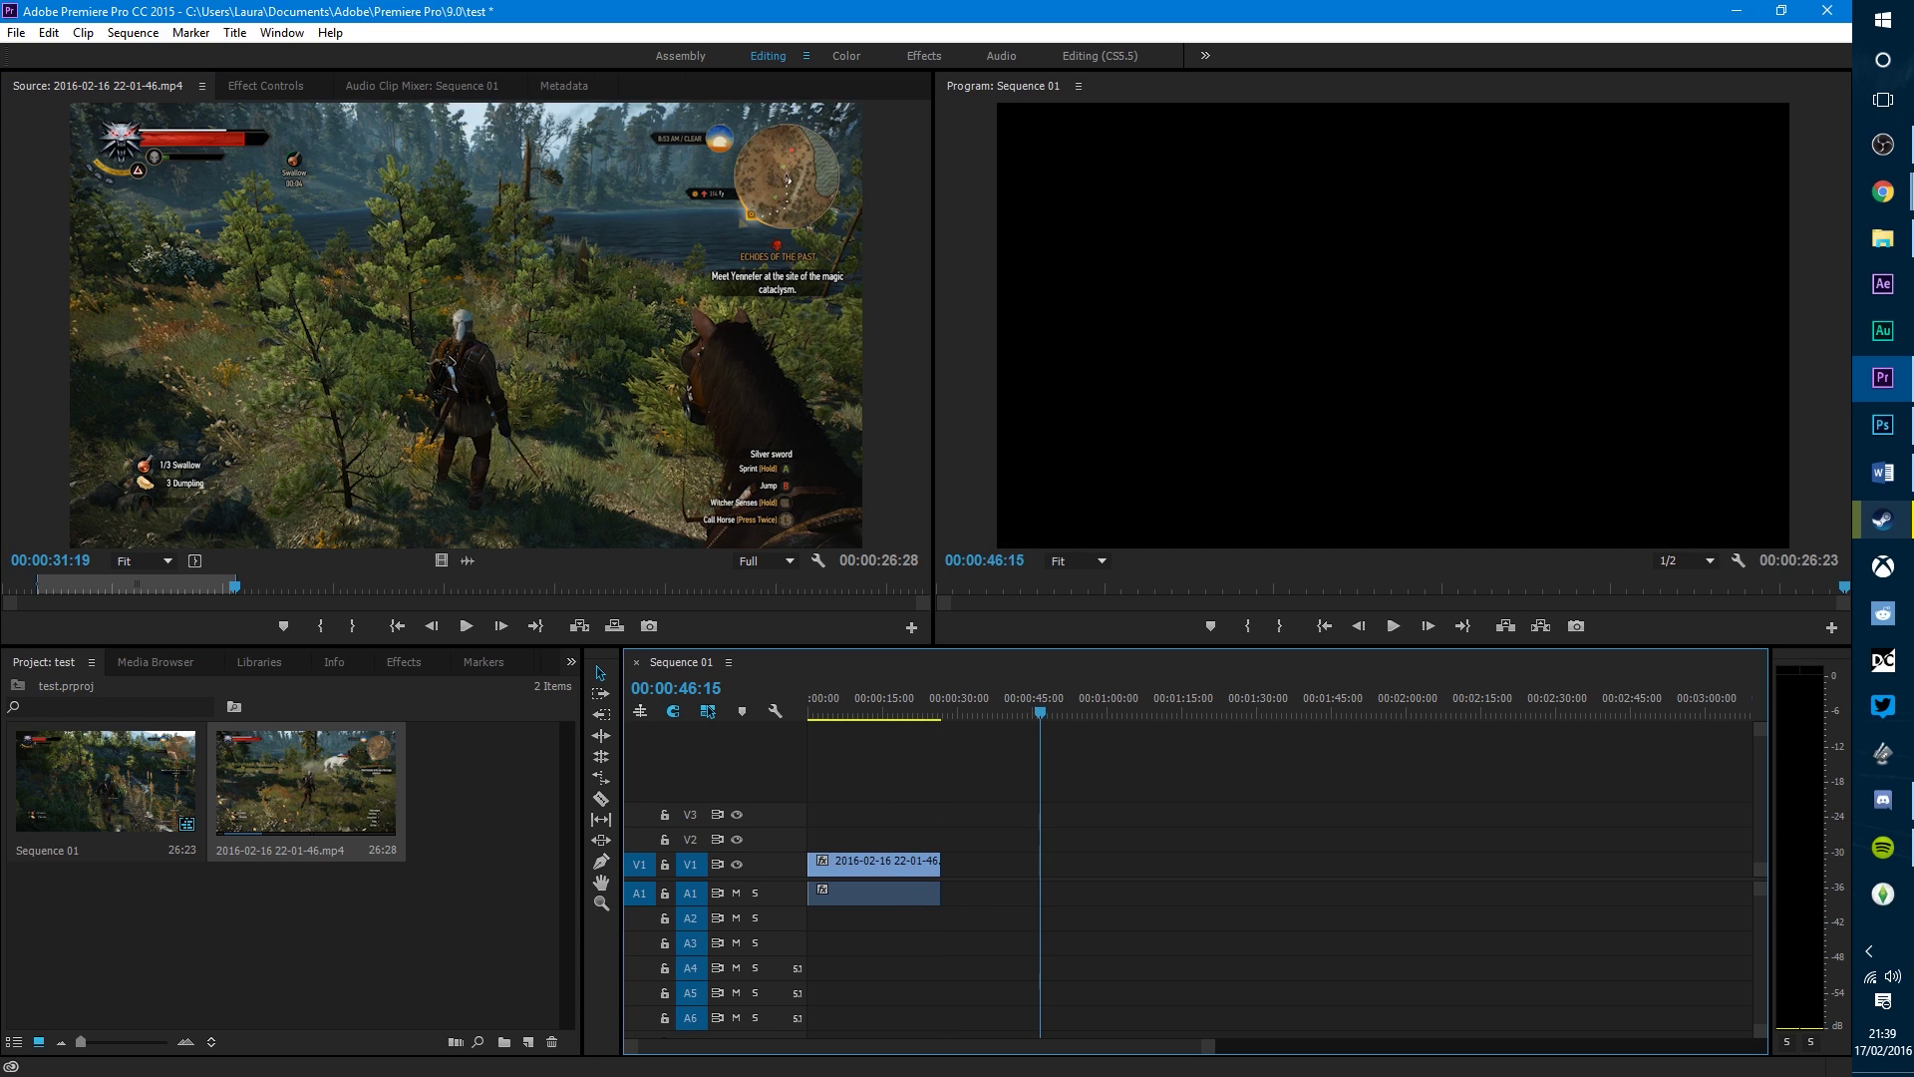
{"action": "key", "text": "super+e"}
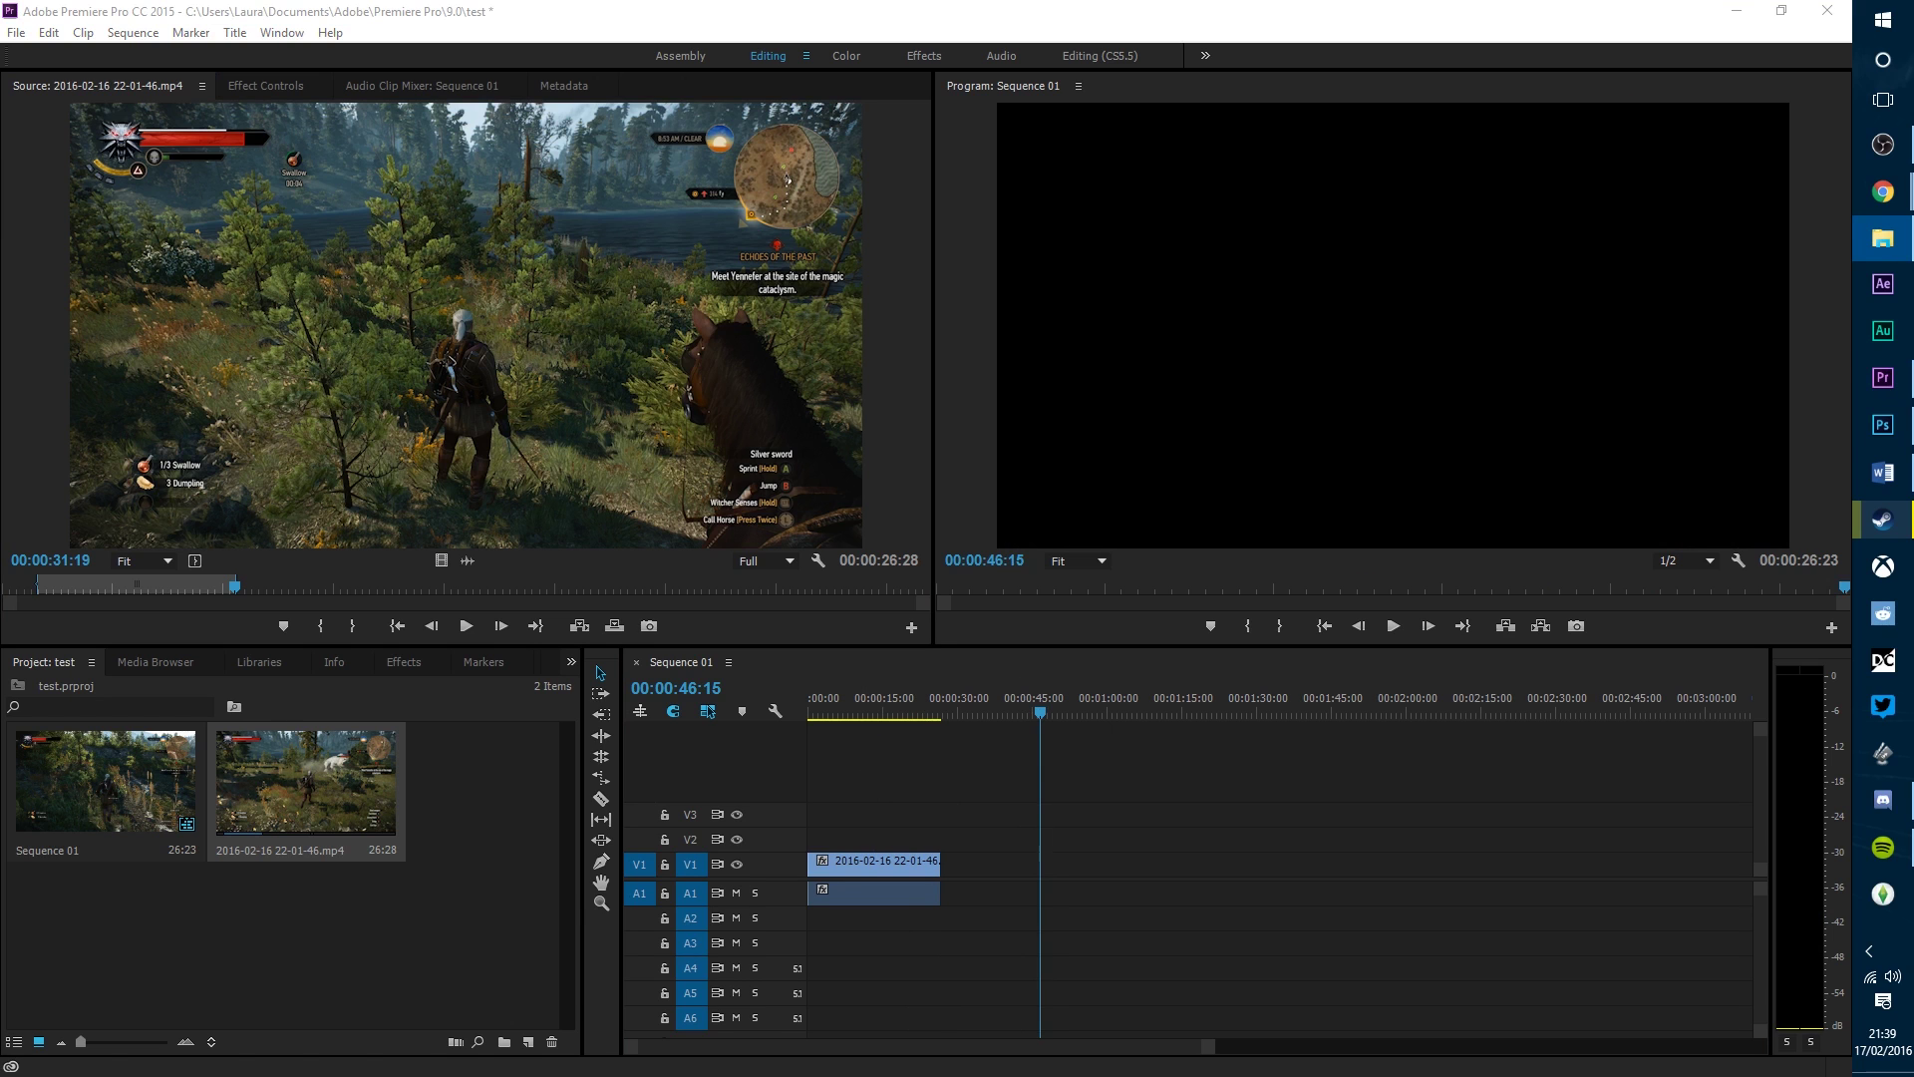
{"action": "left_click_drag", "start_coordinate": [1615, 774], "coordinate": [365, 933]}
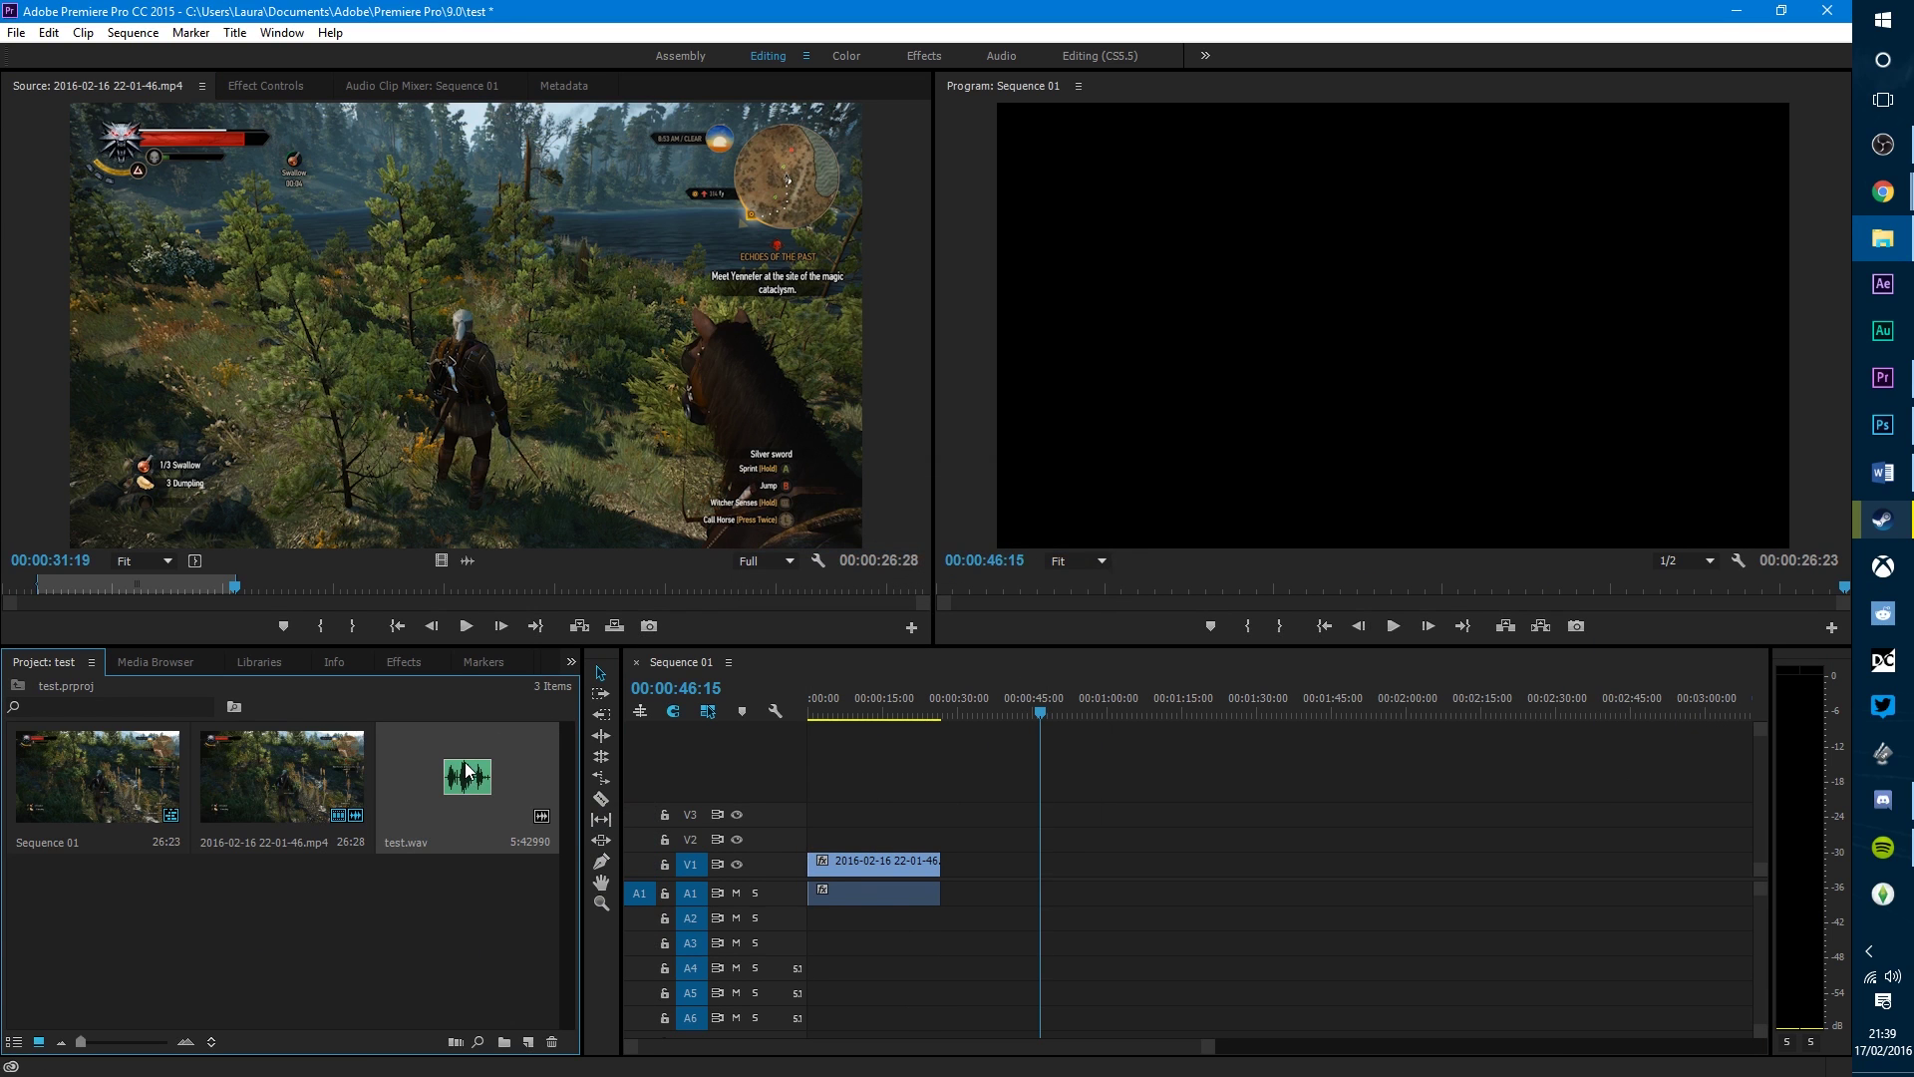
Step: Trim test.wav in the Source monitor to about two seconds and add it to the sequence audio
{"action": "double_click", "coordinate": [464, 781]}
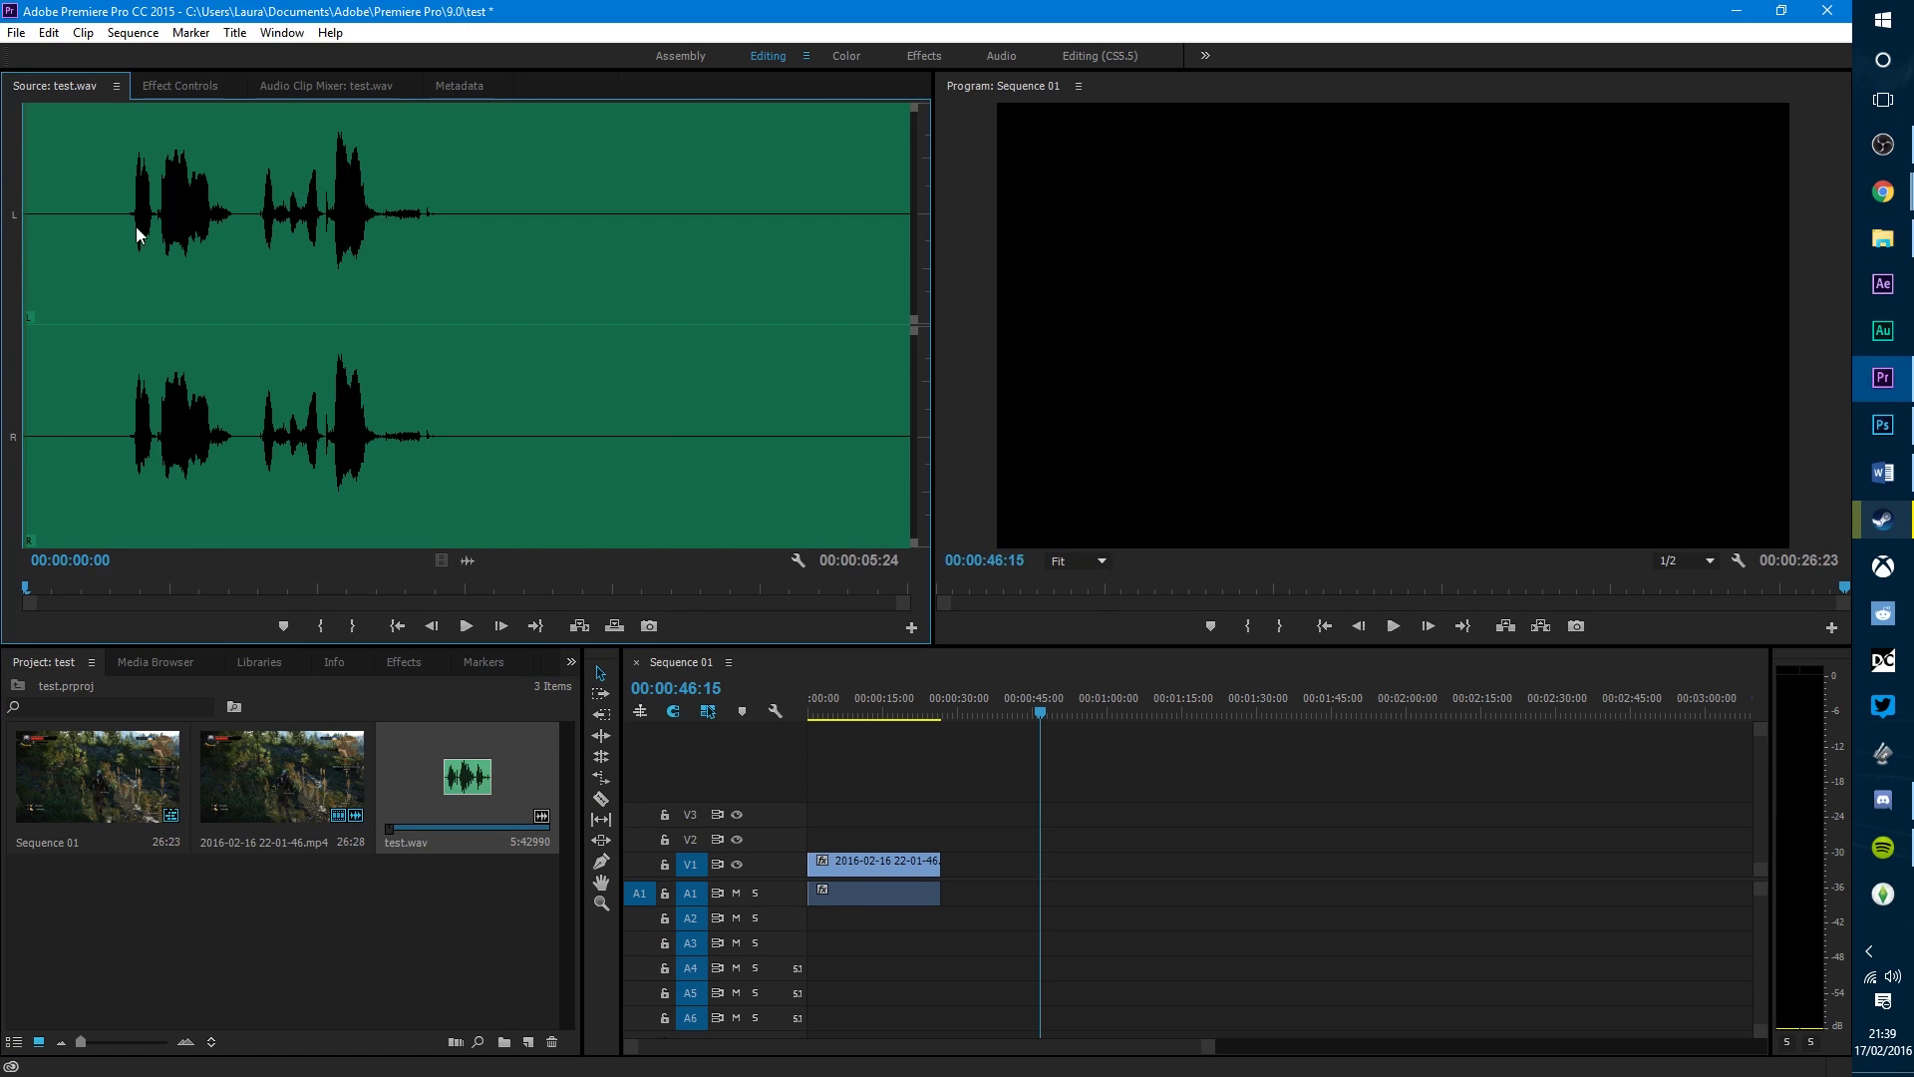
{"action": "left_click_drag", "start_coordinate": [25, 588], "coordinate": [129, 586]}
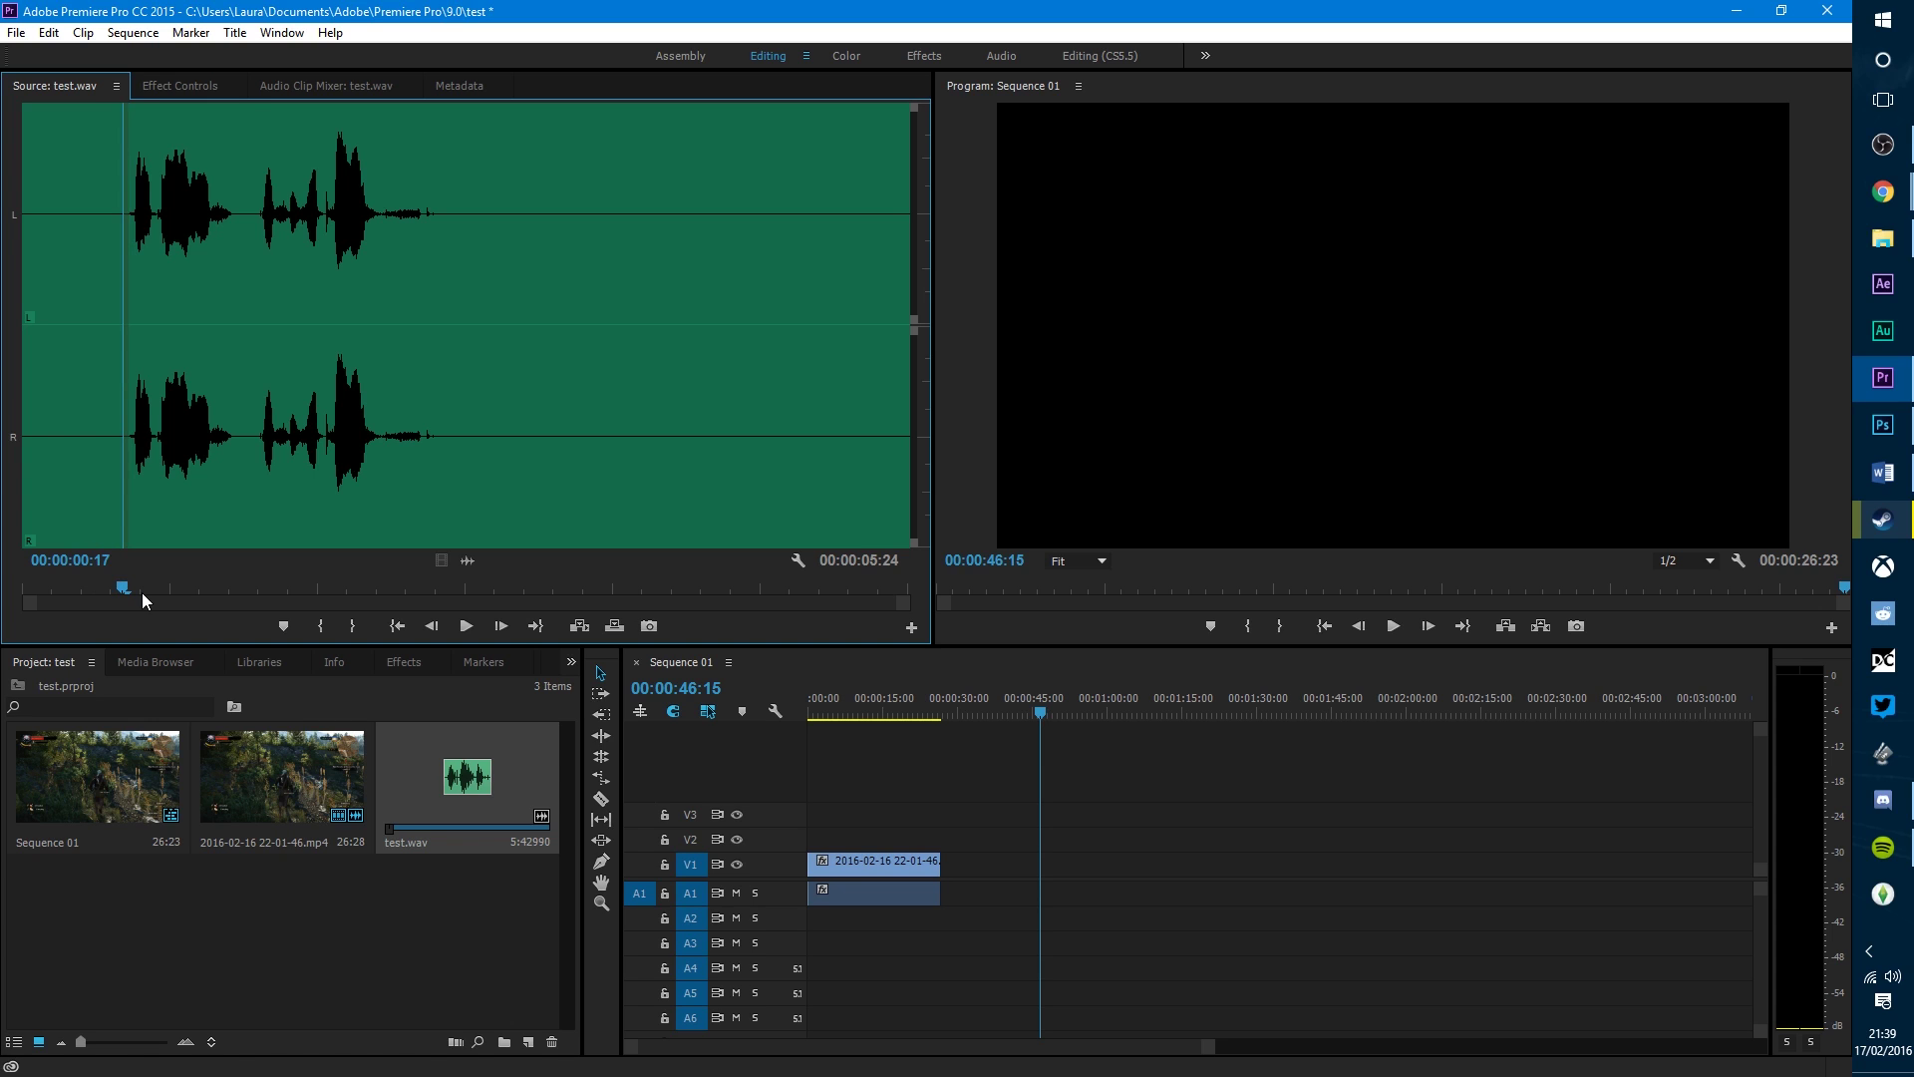
{"action": "key", "text": "i"}
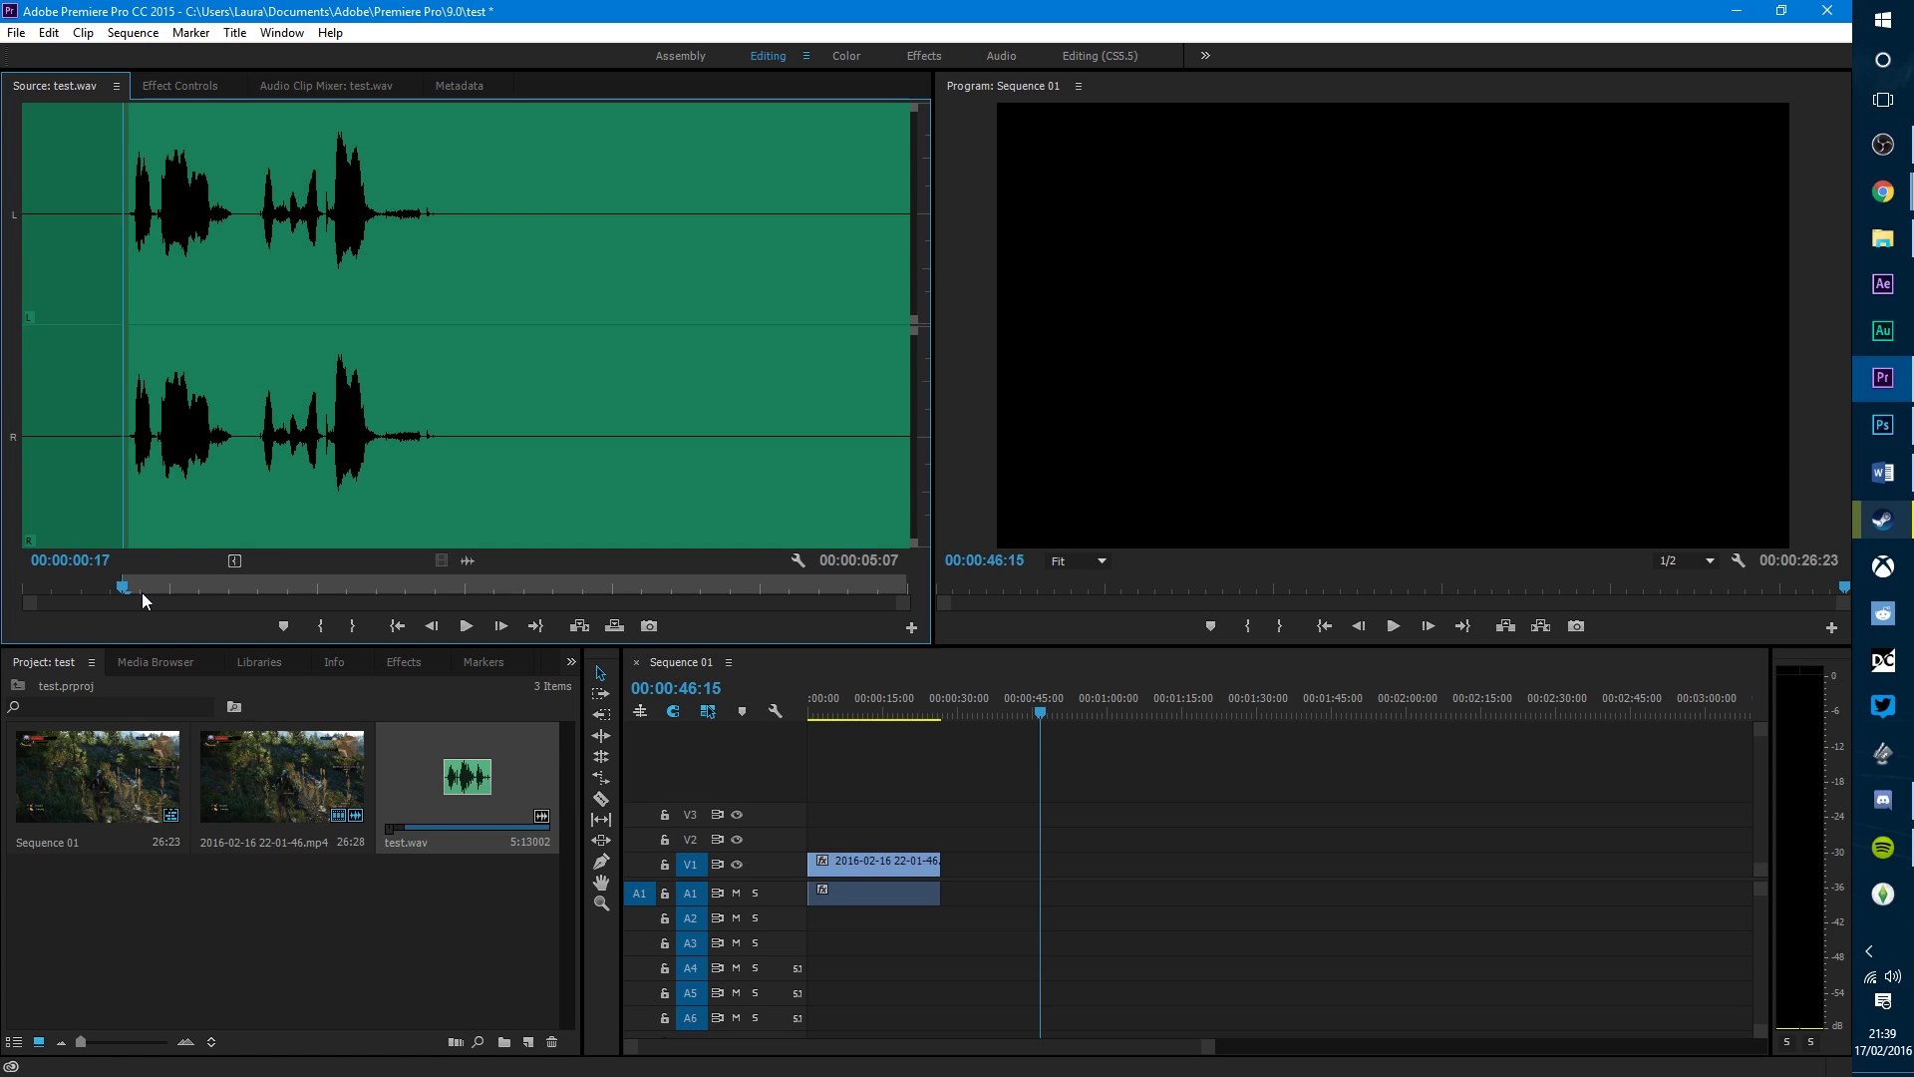
{"action": "key", "text": "Right"}
{"action": "key", "text": "Right"}
{"action": "key", "text": "Right"}
{"action": "key", "text": "Right"}
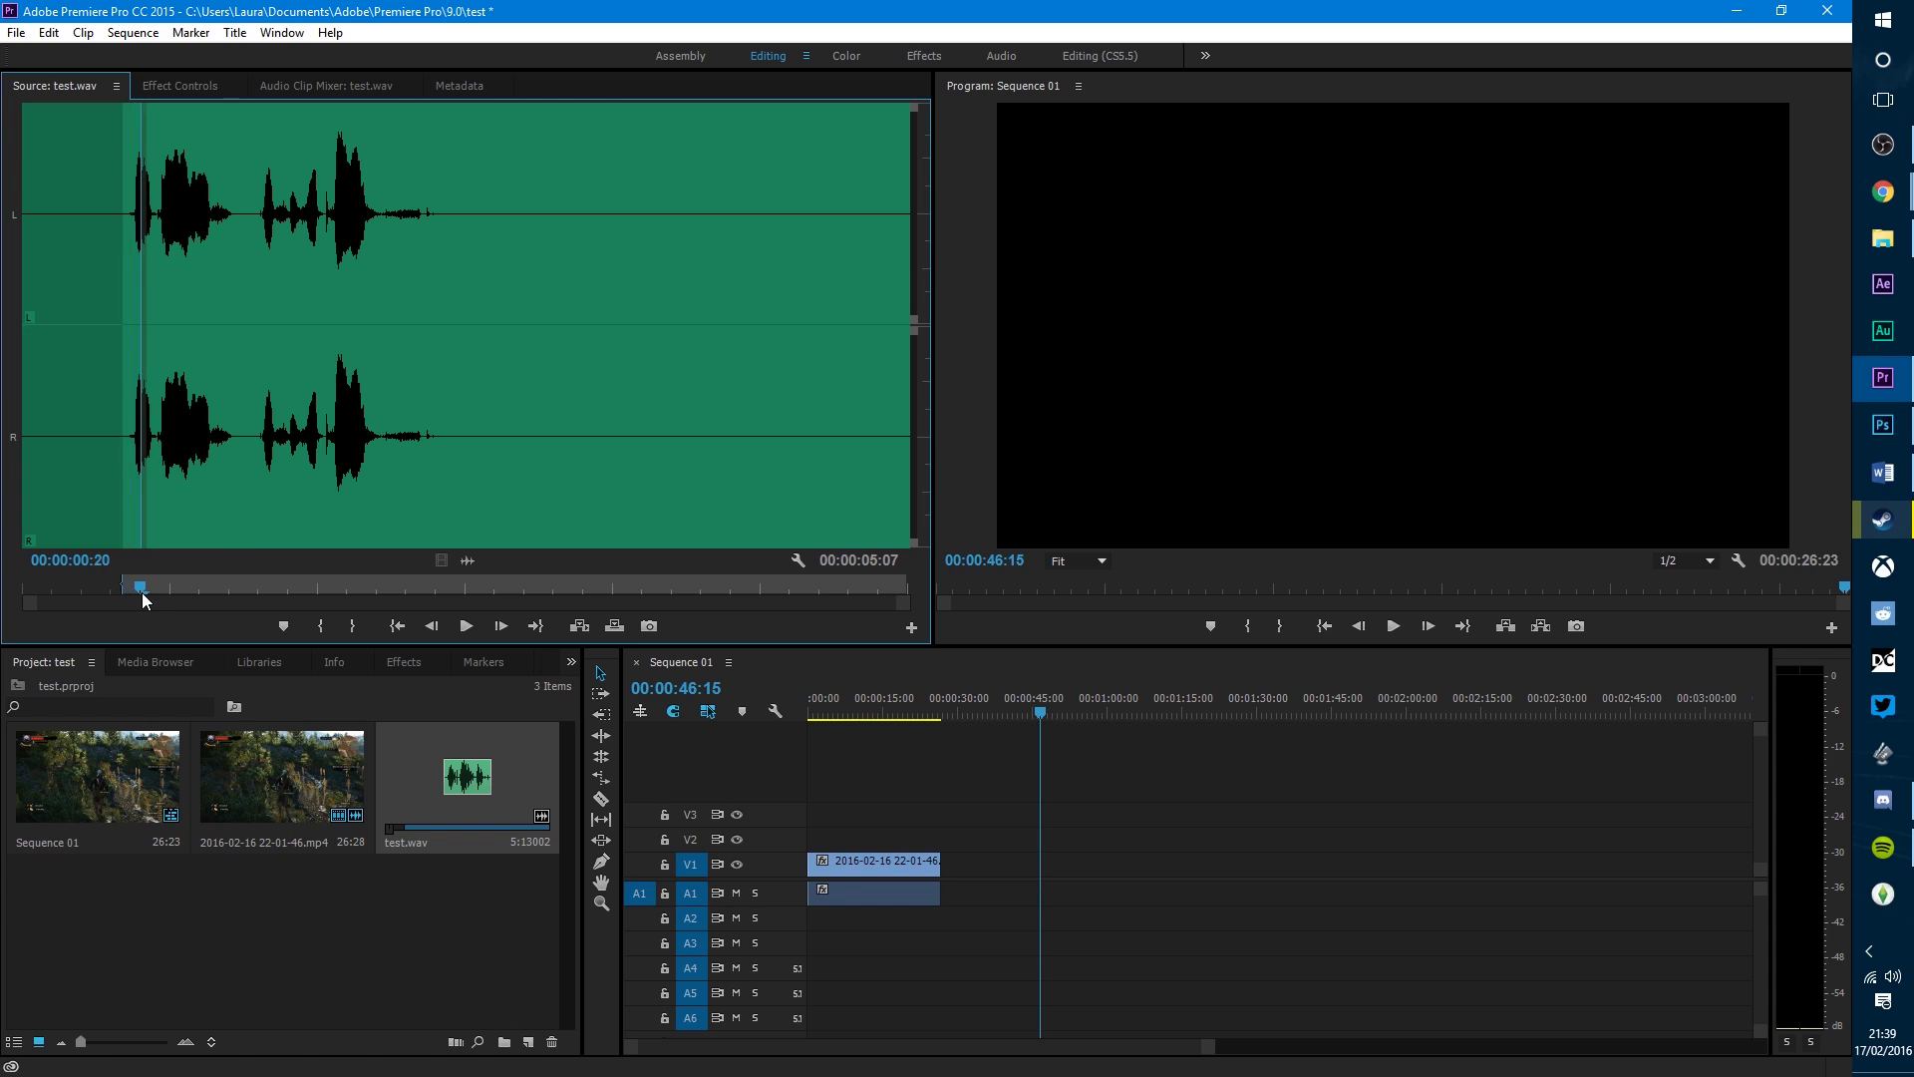
{"action": "key", "text": "space"}
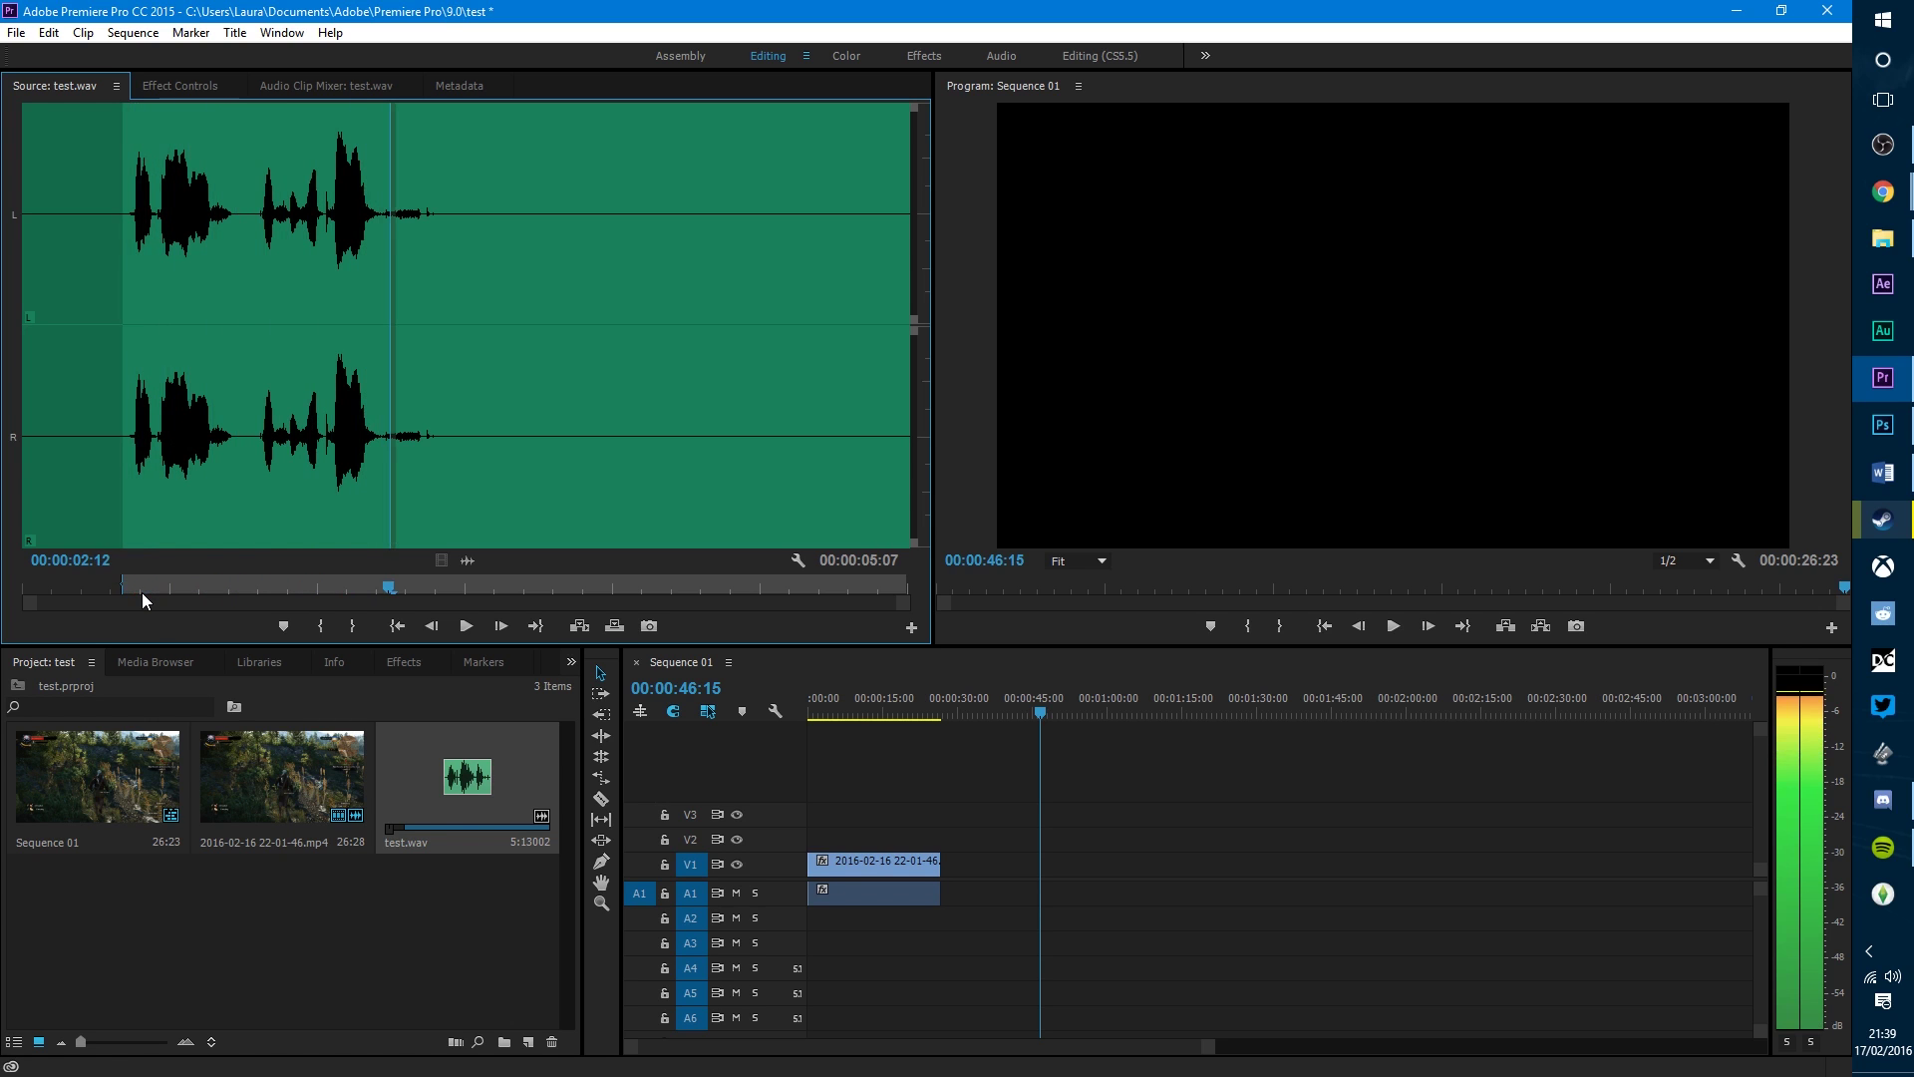
{"action": "key", "text": "space"}
{"action": "key", "text": "Right"}
{"action": "key", "text": "Right"}
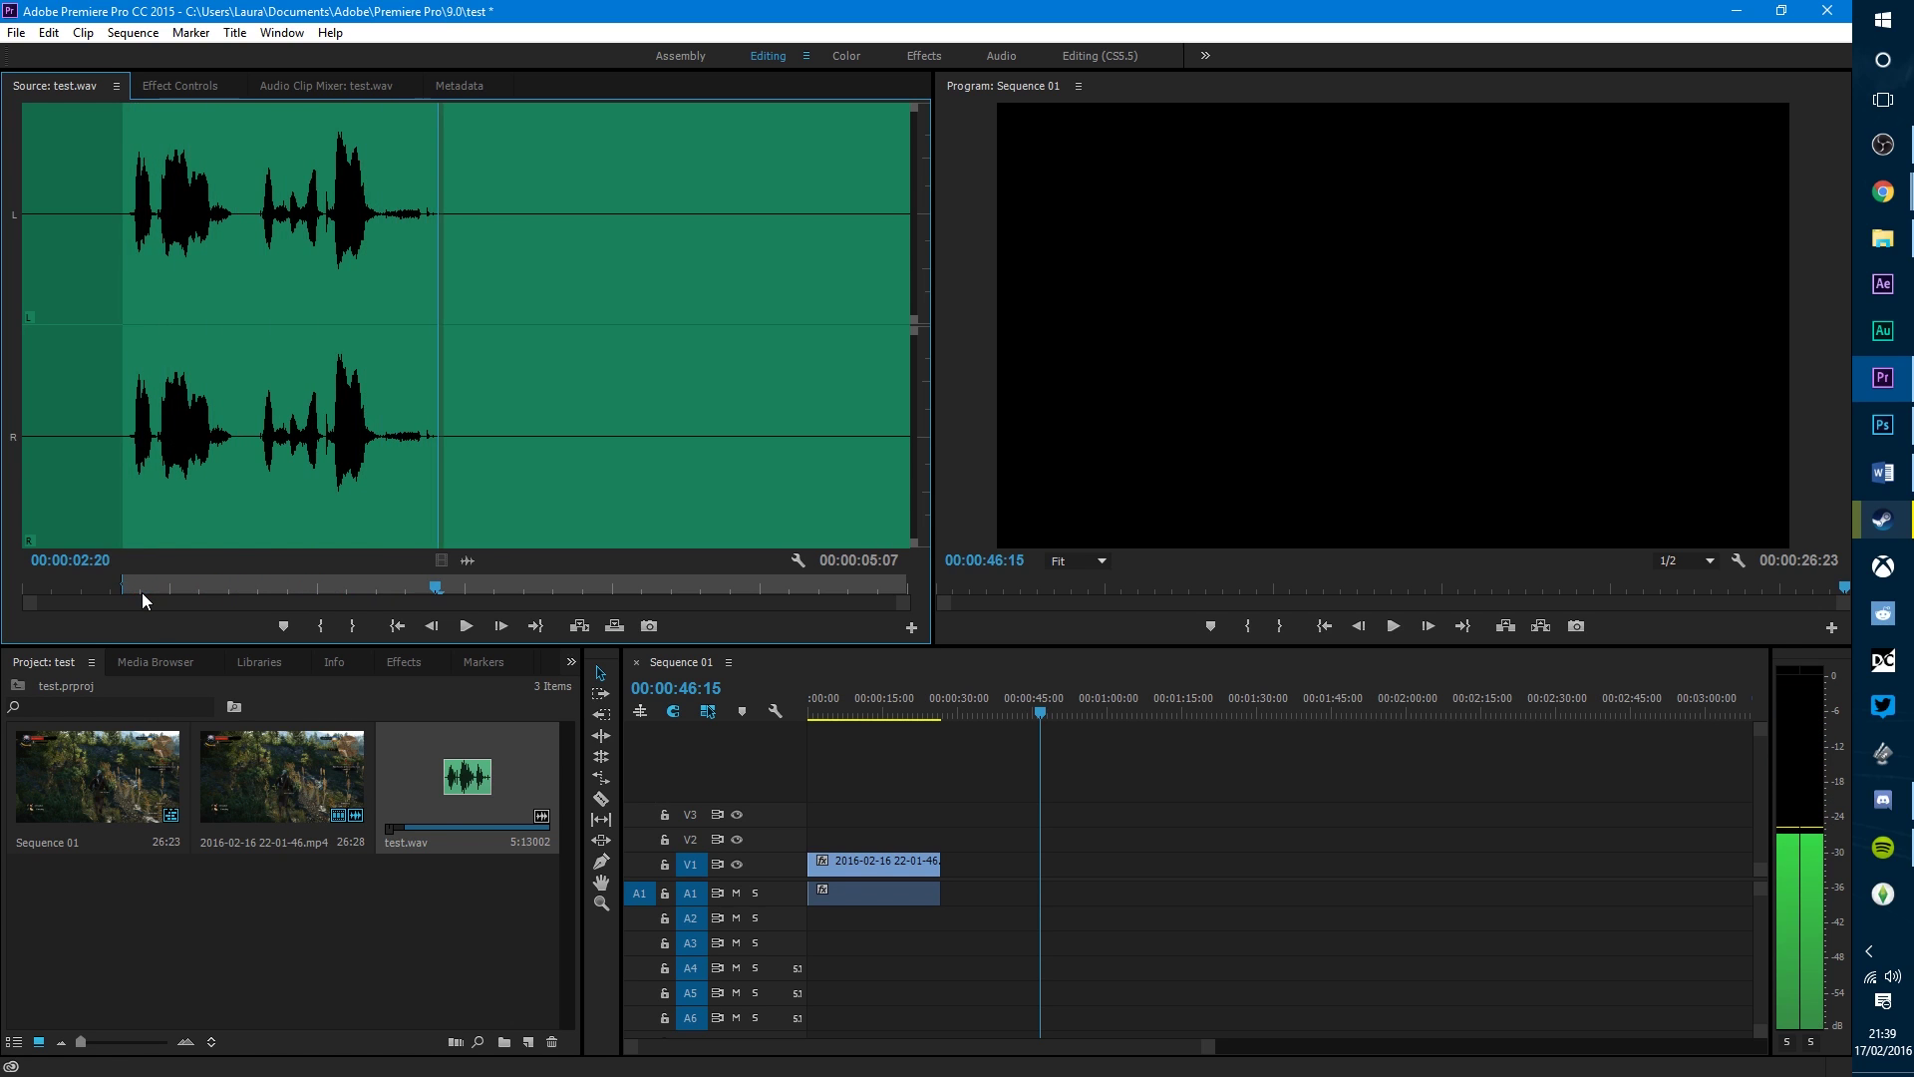
{"action": "key", "text": "o"}
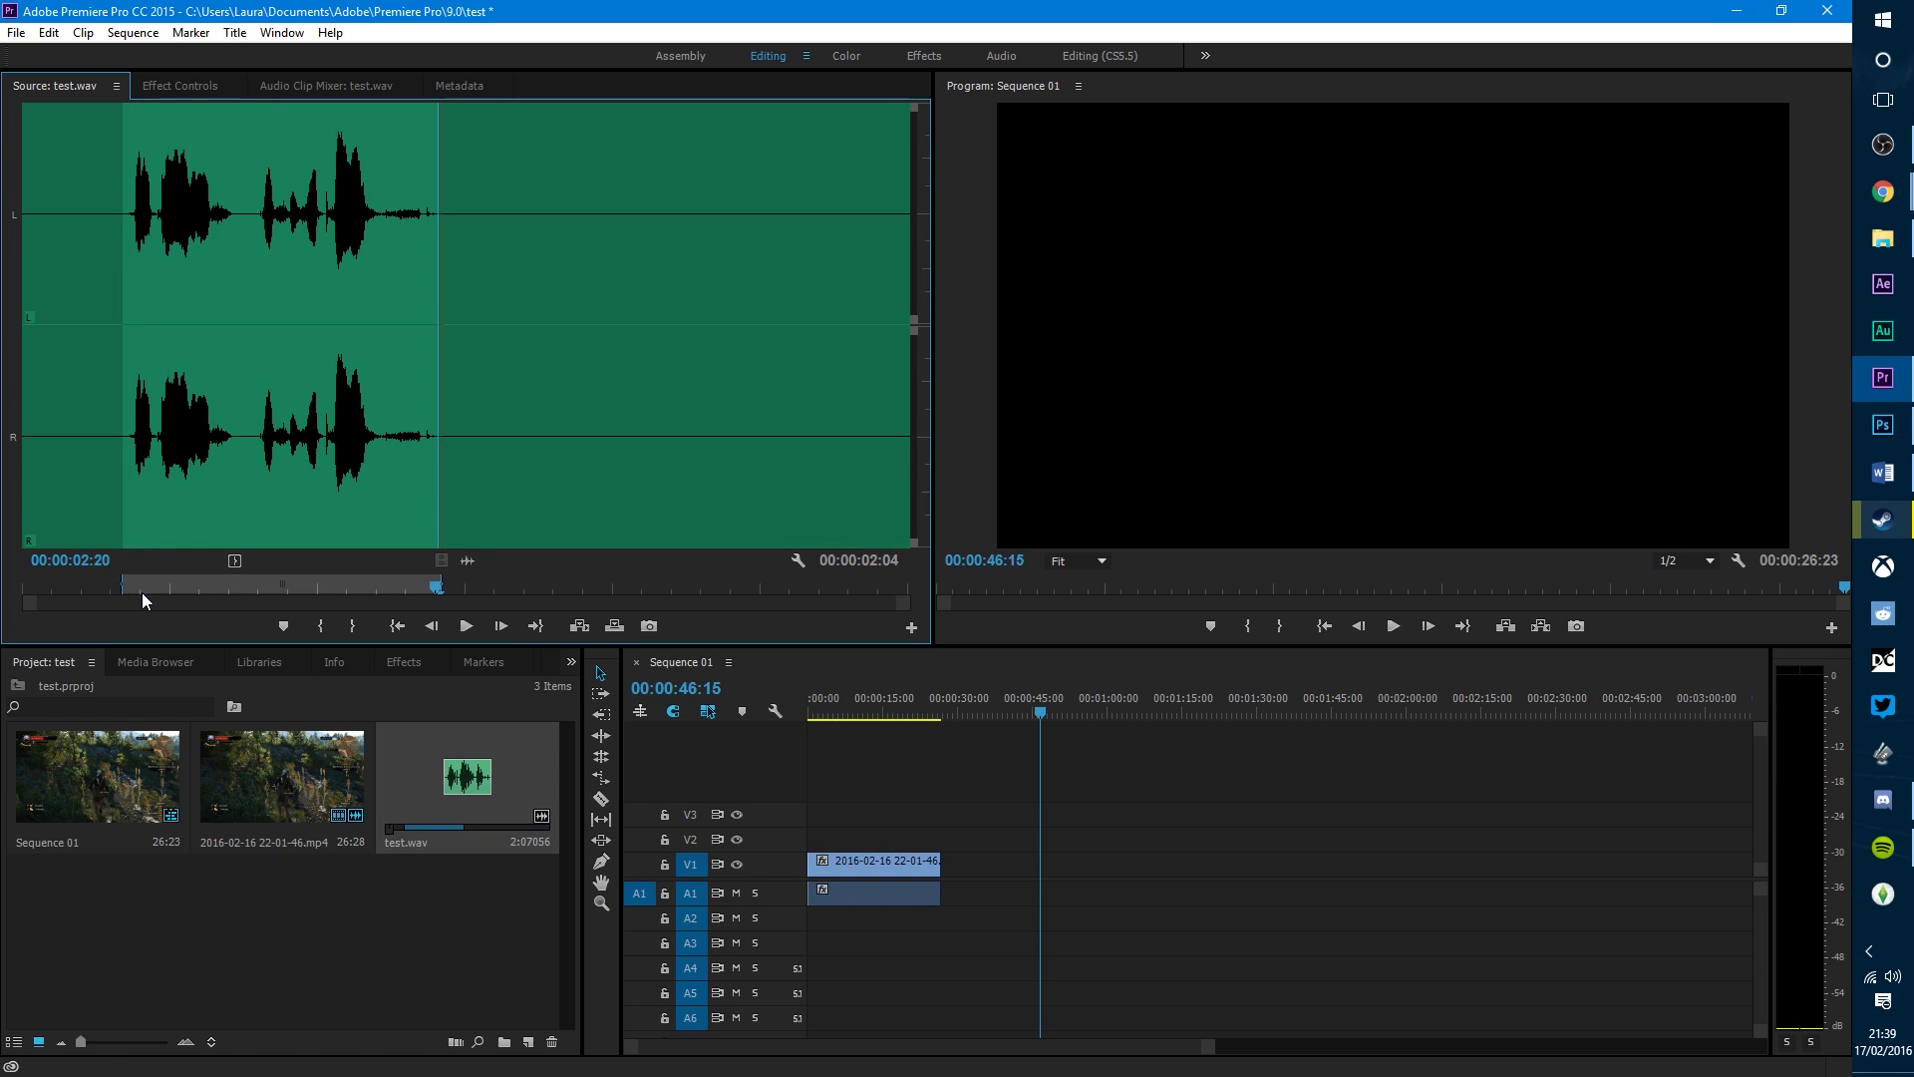
{"action": "key", "text": "."}
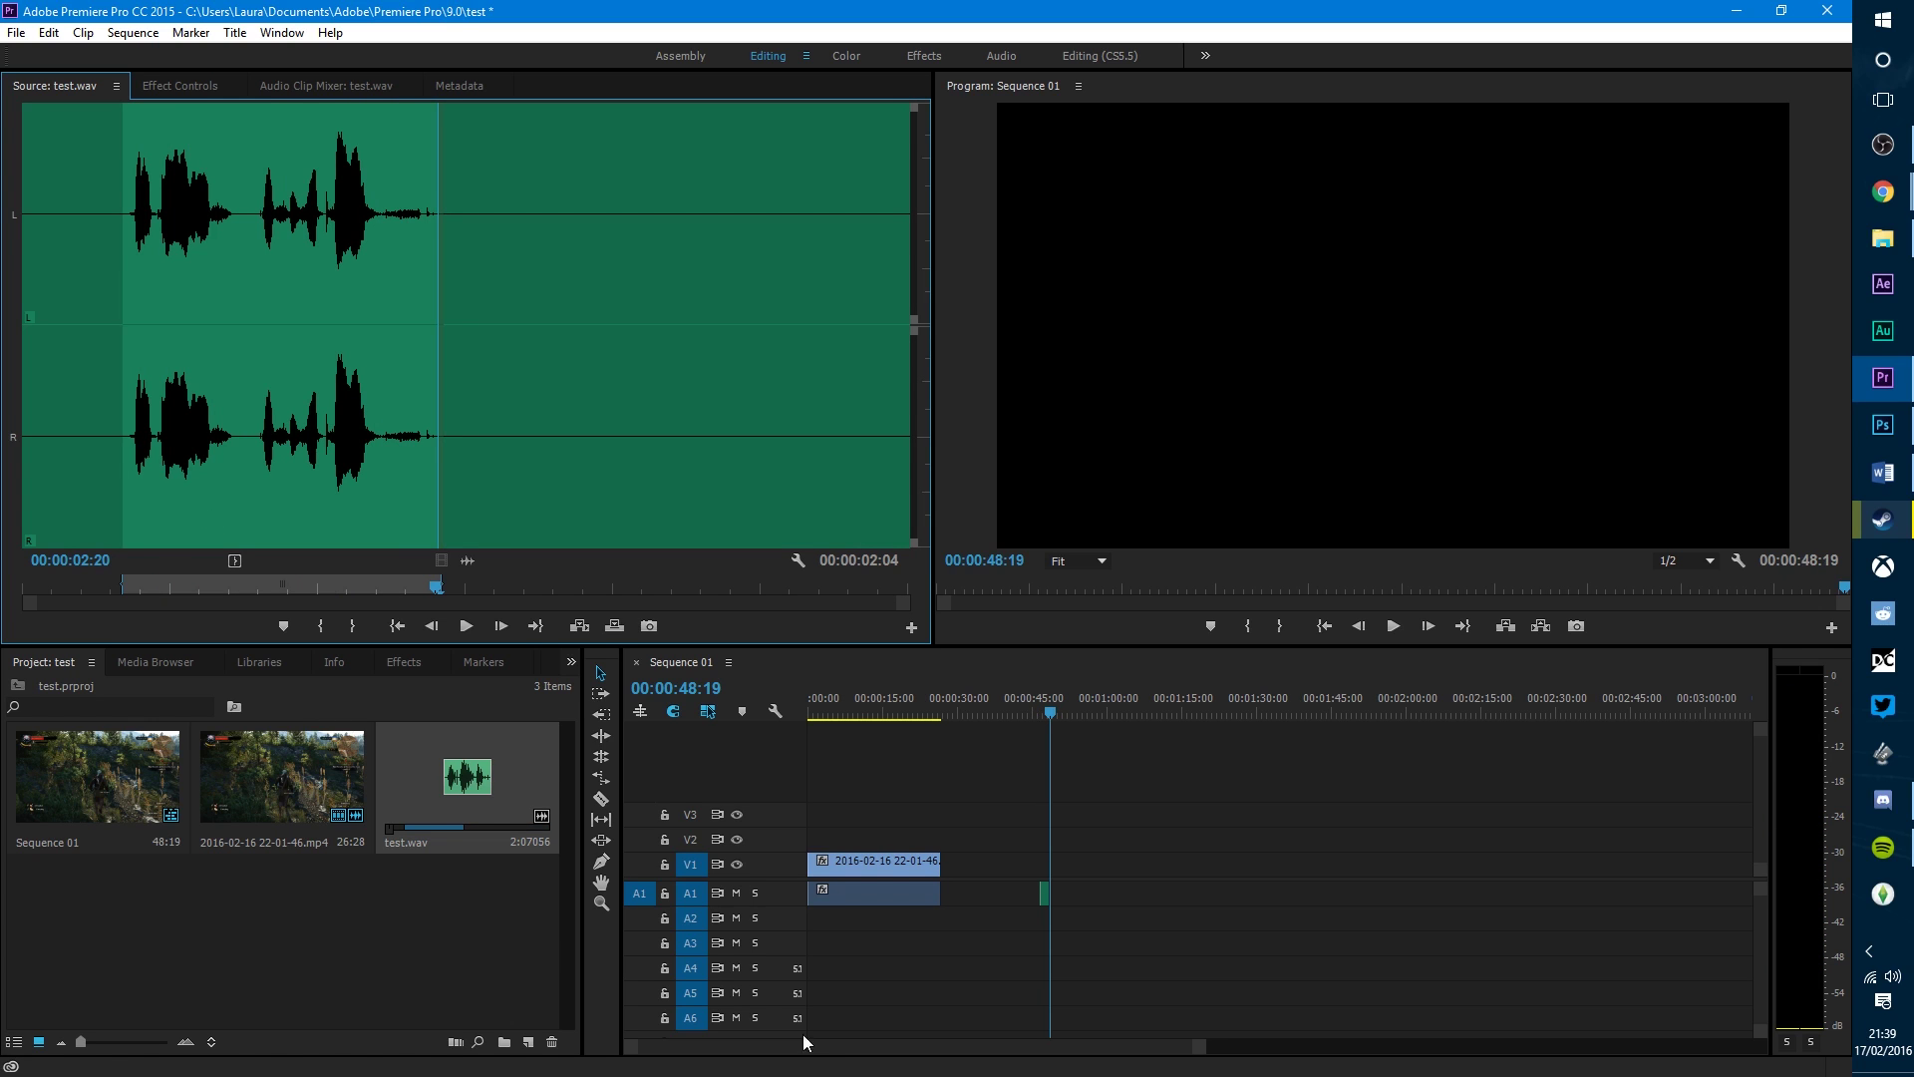
Step: Place the test.wav clip at 00:00:00:00 on track A2 and find 00:00:01:19
{"action": "left_click_drag", "start_coordinate": [1044, 899], "coordinate": [819, 929]}
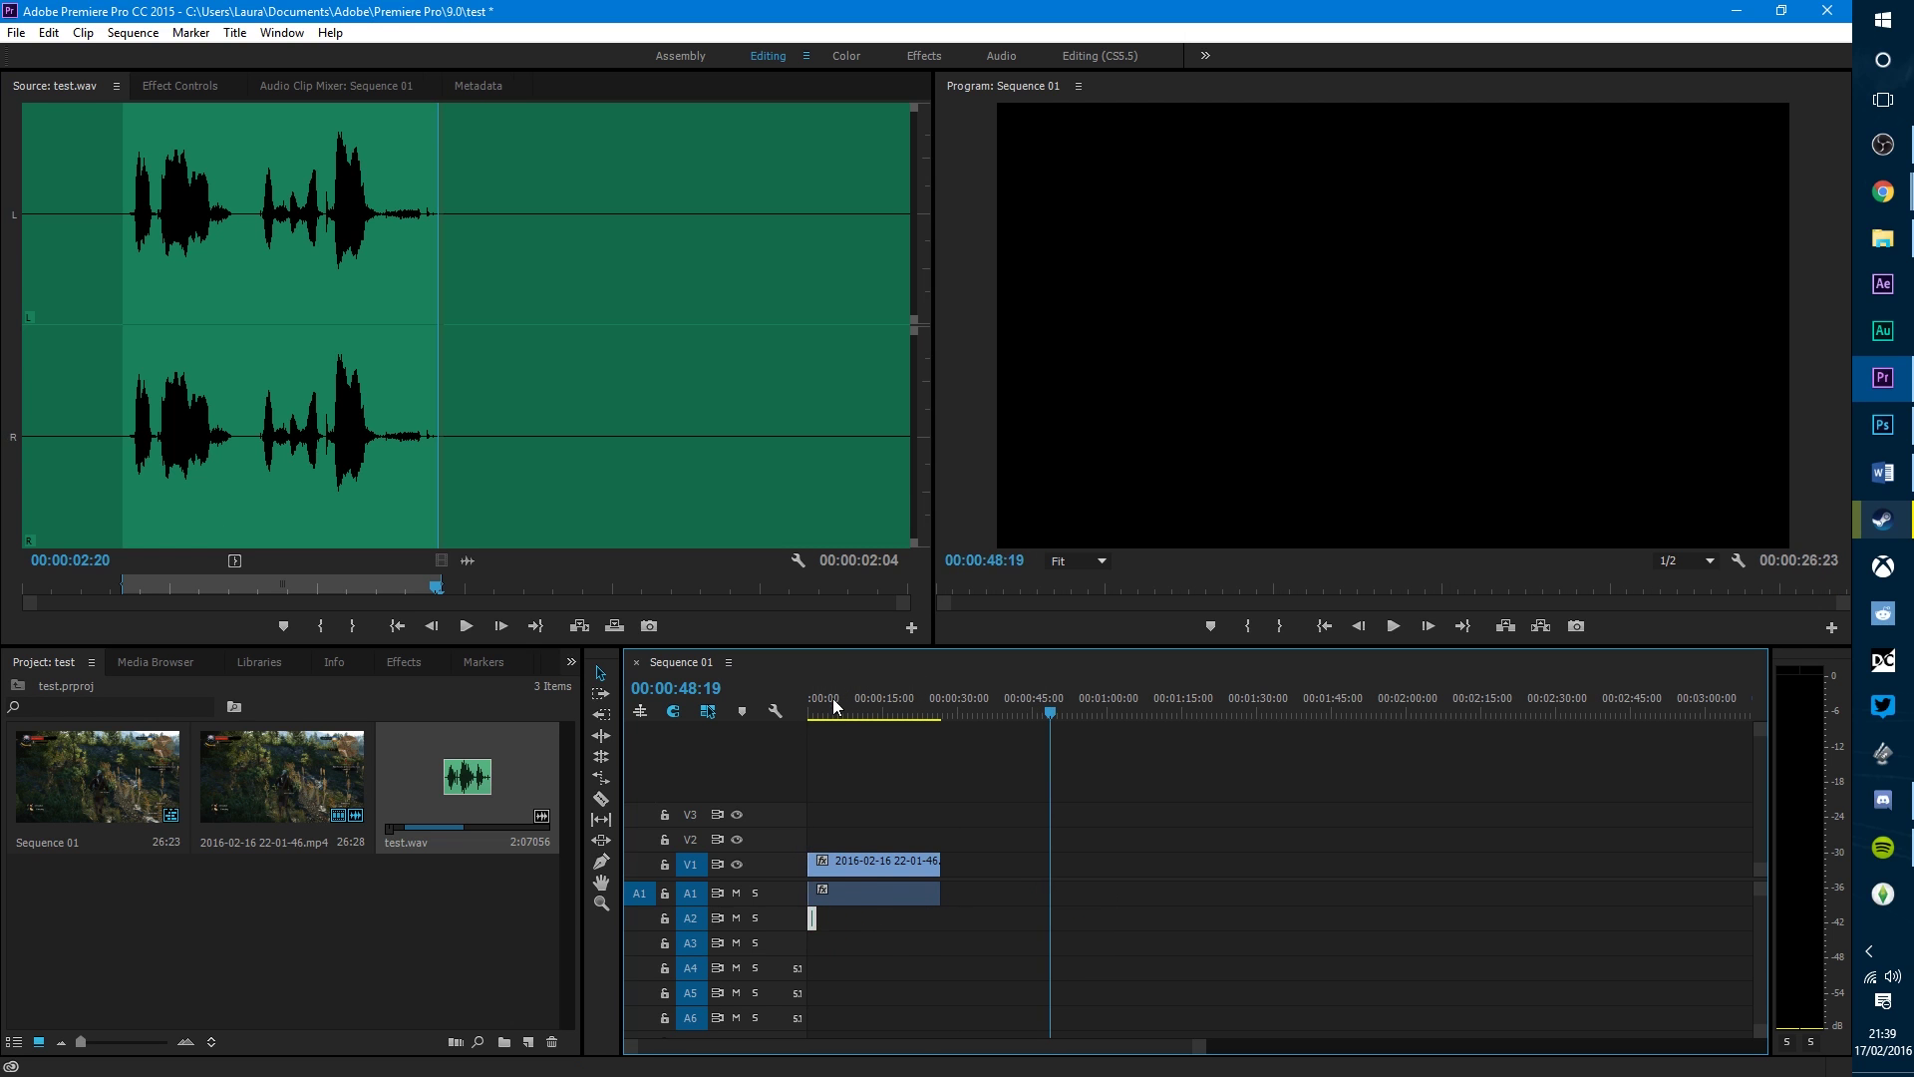
{"action": "left_click_drag", "start_coordinate": [831, 712], "coordinate": [812, 716]}
{"action": "key", "text": "space"}
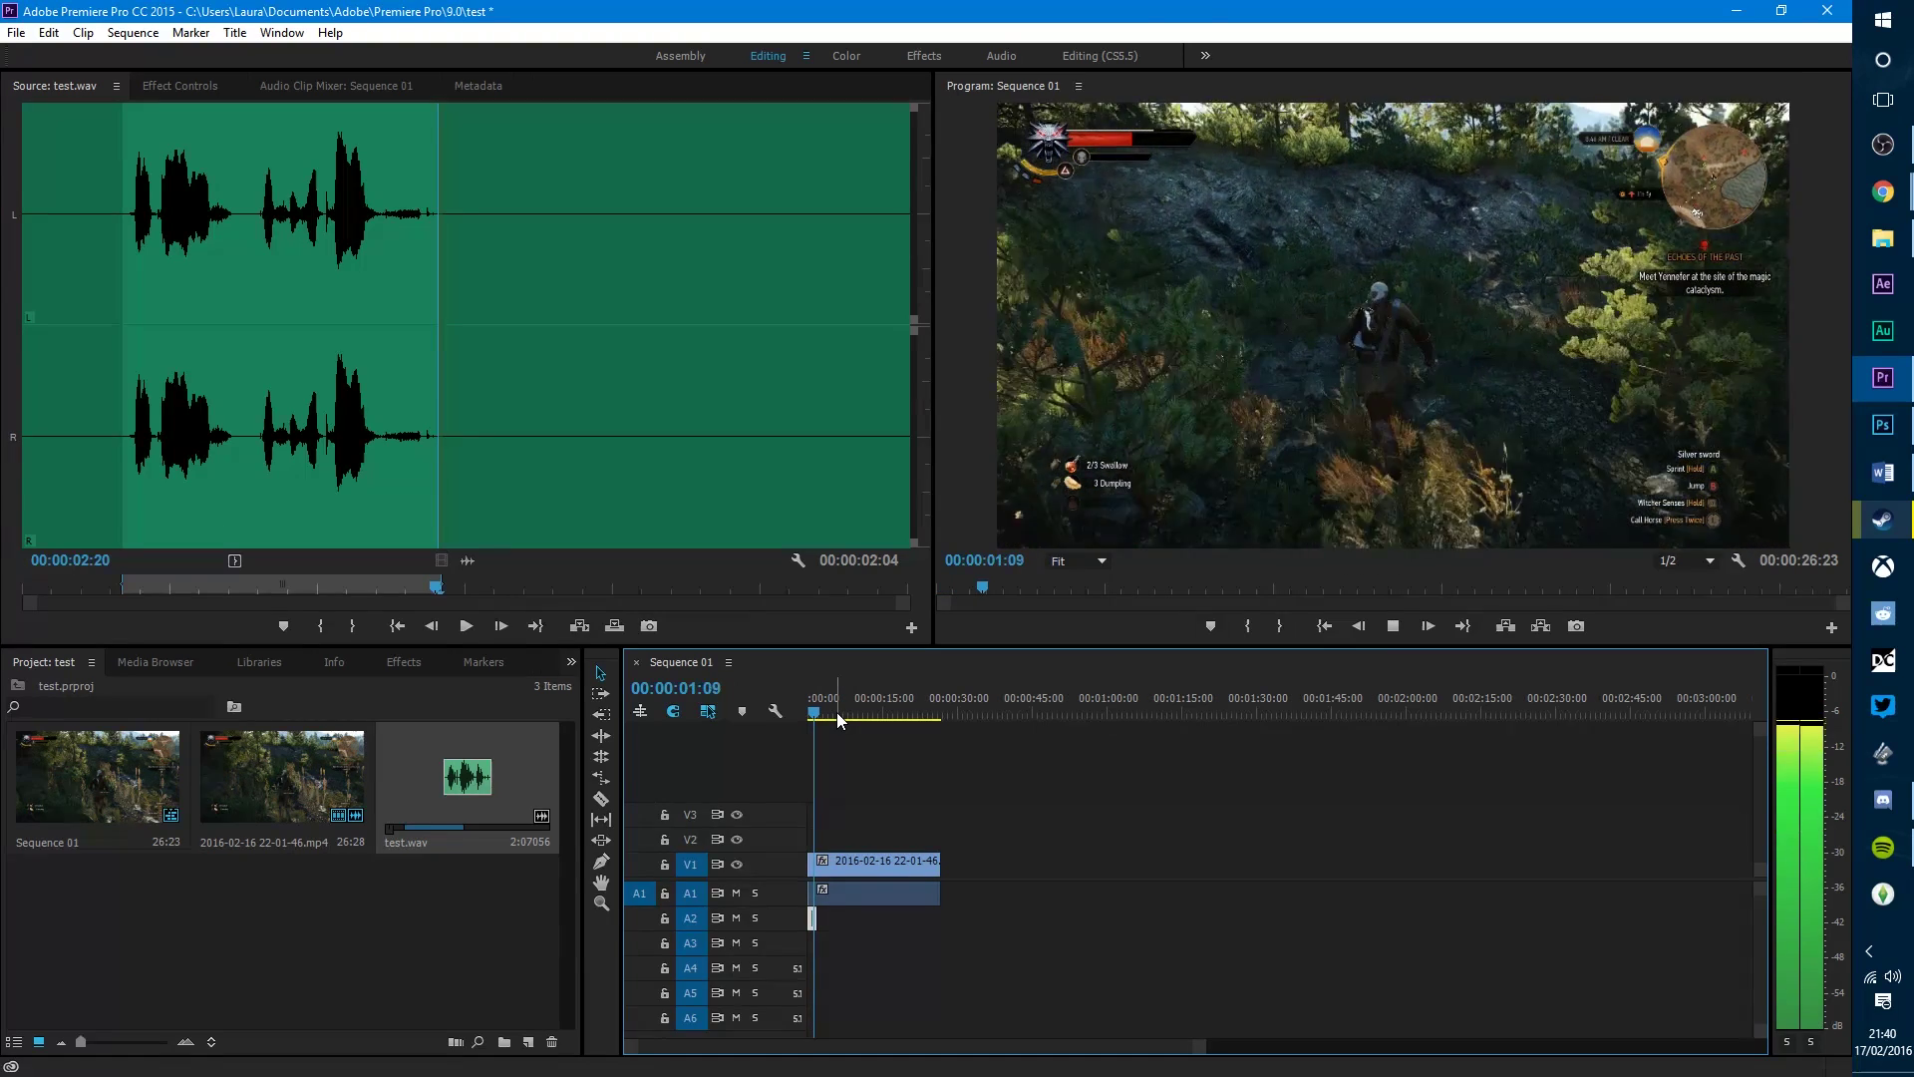
{"action": "key", "text": "space"}
Step: Razor the gameplay clip at 00:00:01:19 and delete the later part, leaving a 2:04 sequence
{"action": "left_click", "coordinate": [601, 797]}
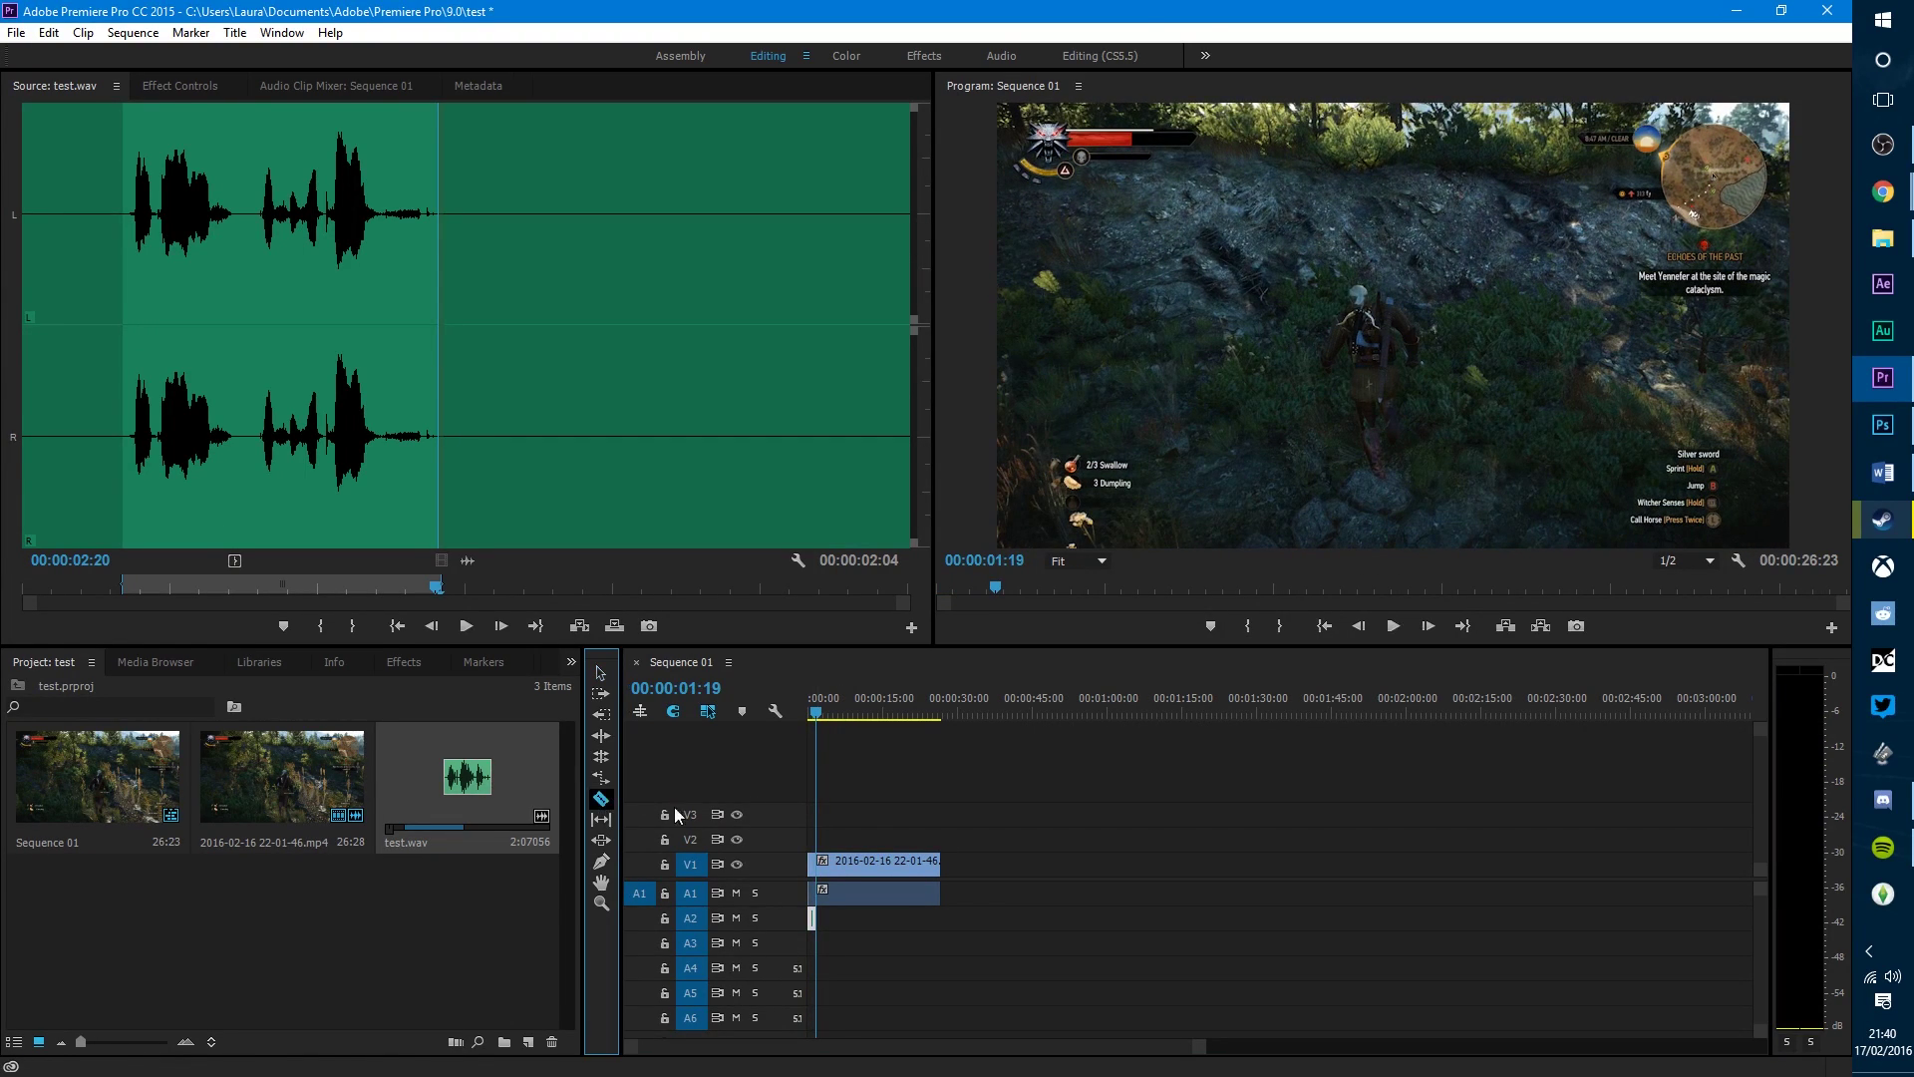
{"action": "left_click", "coordinate": [824, 862]}
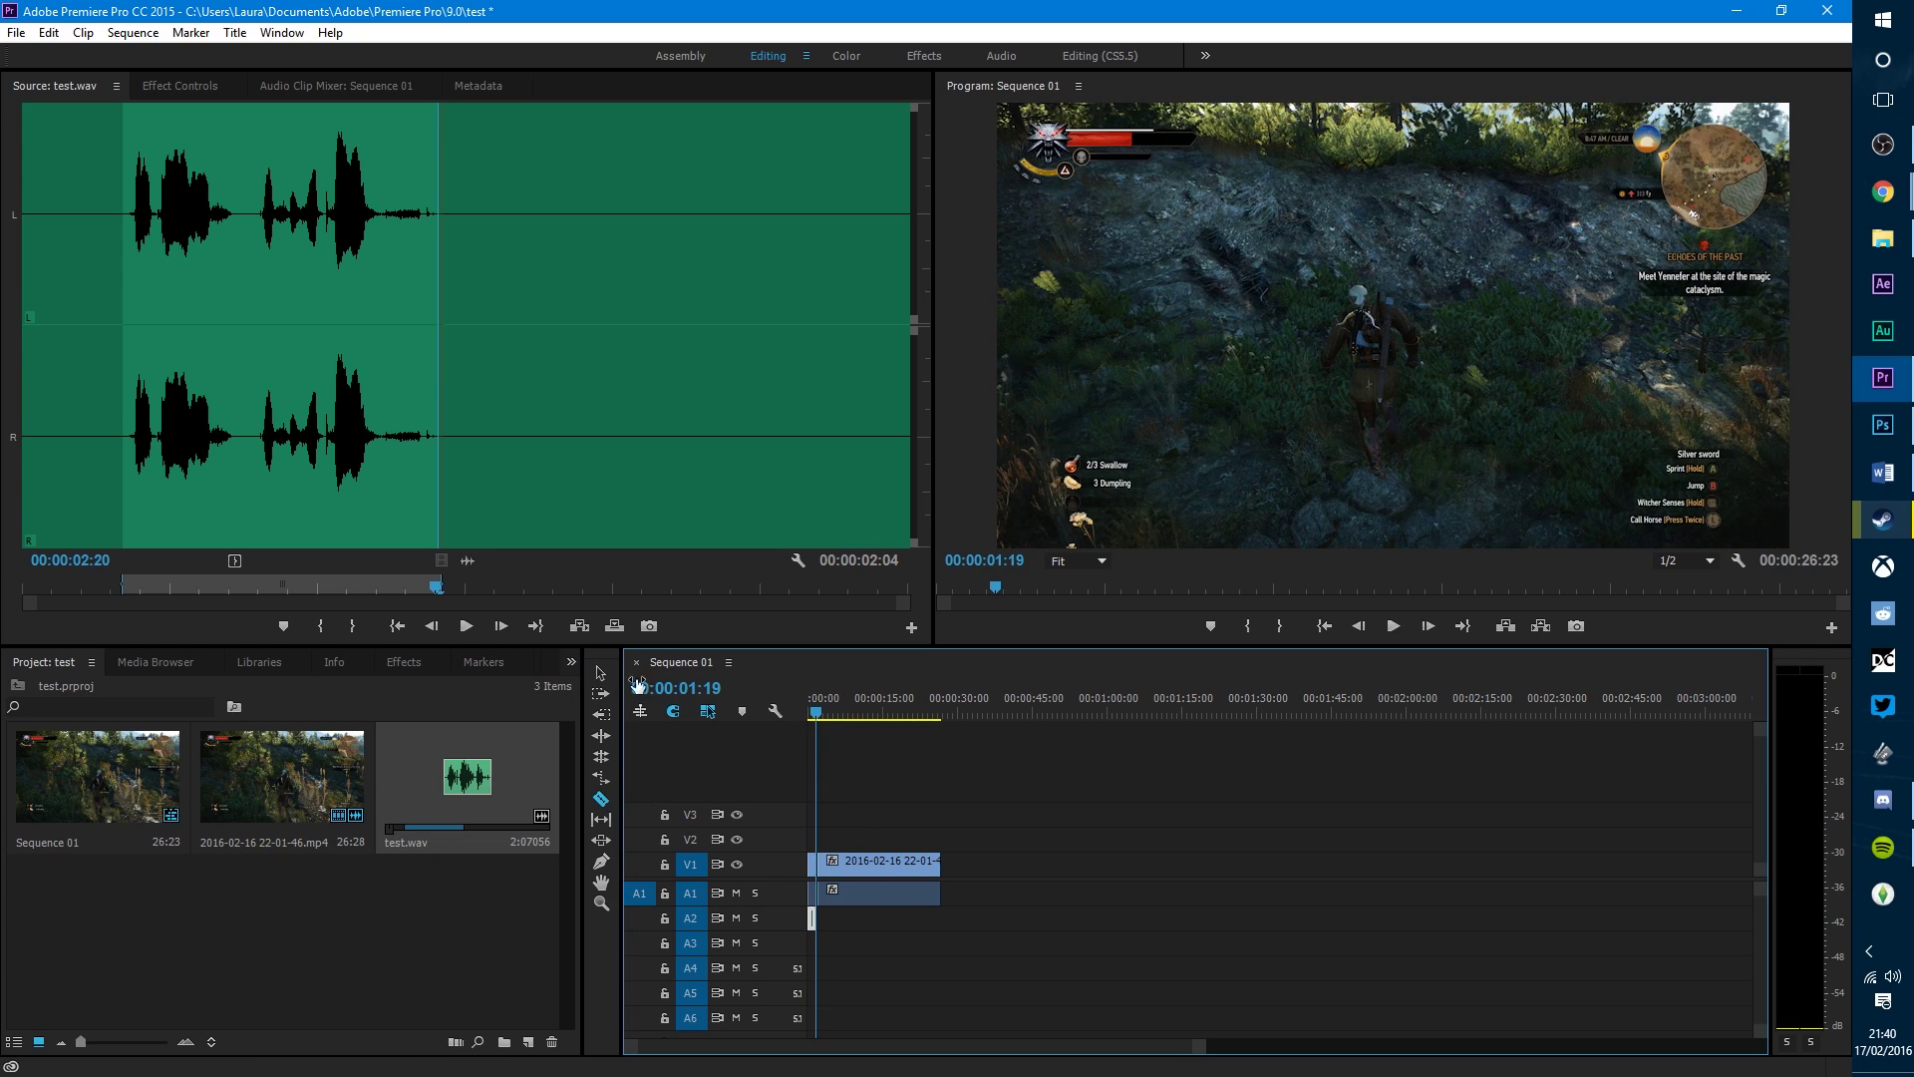
{"action": "left_click", "coordinate": [601, 673]}
{"action": "left_click", "coordinate": [915, 871]}
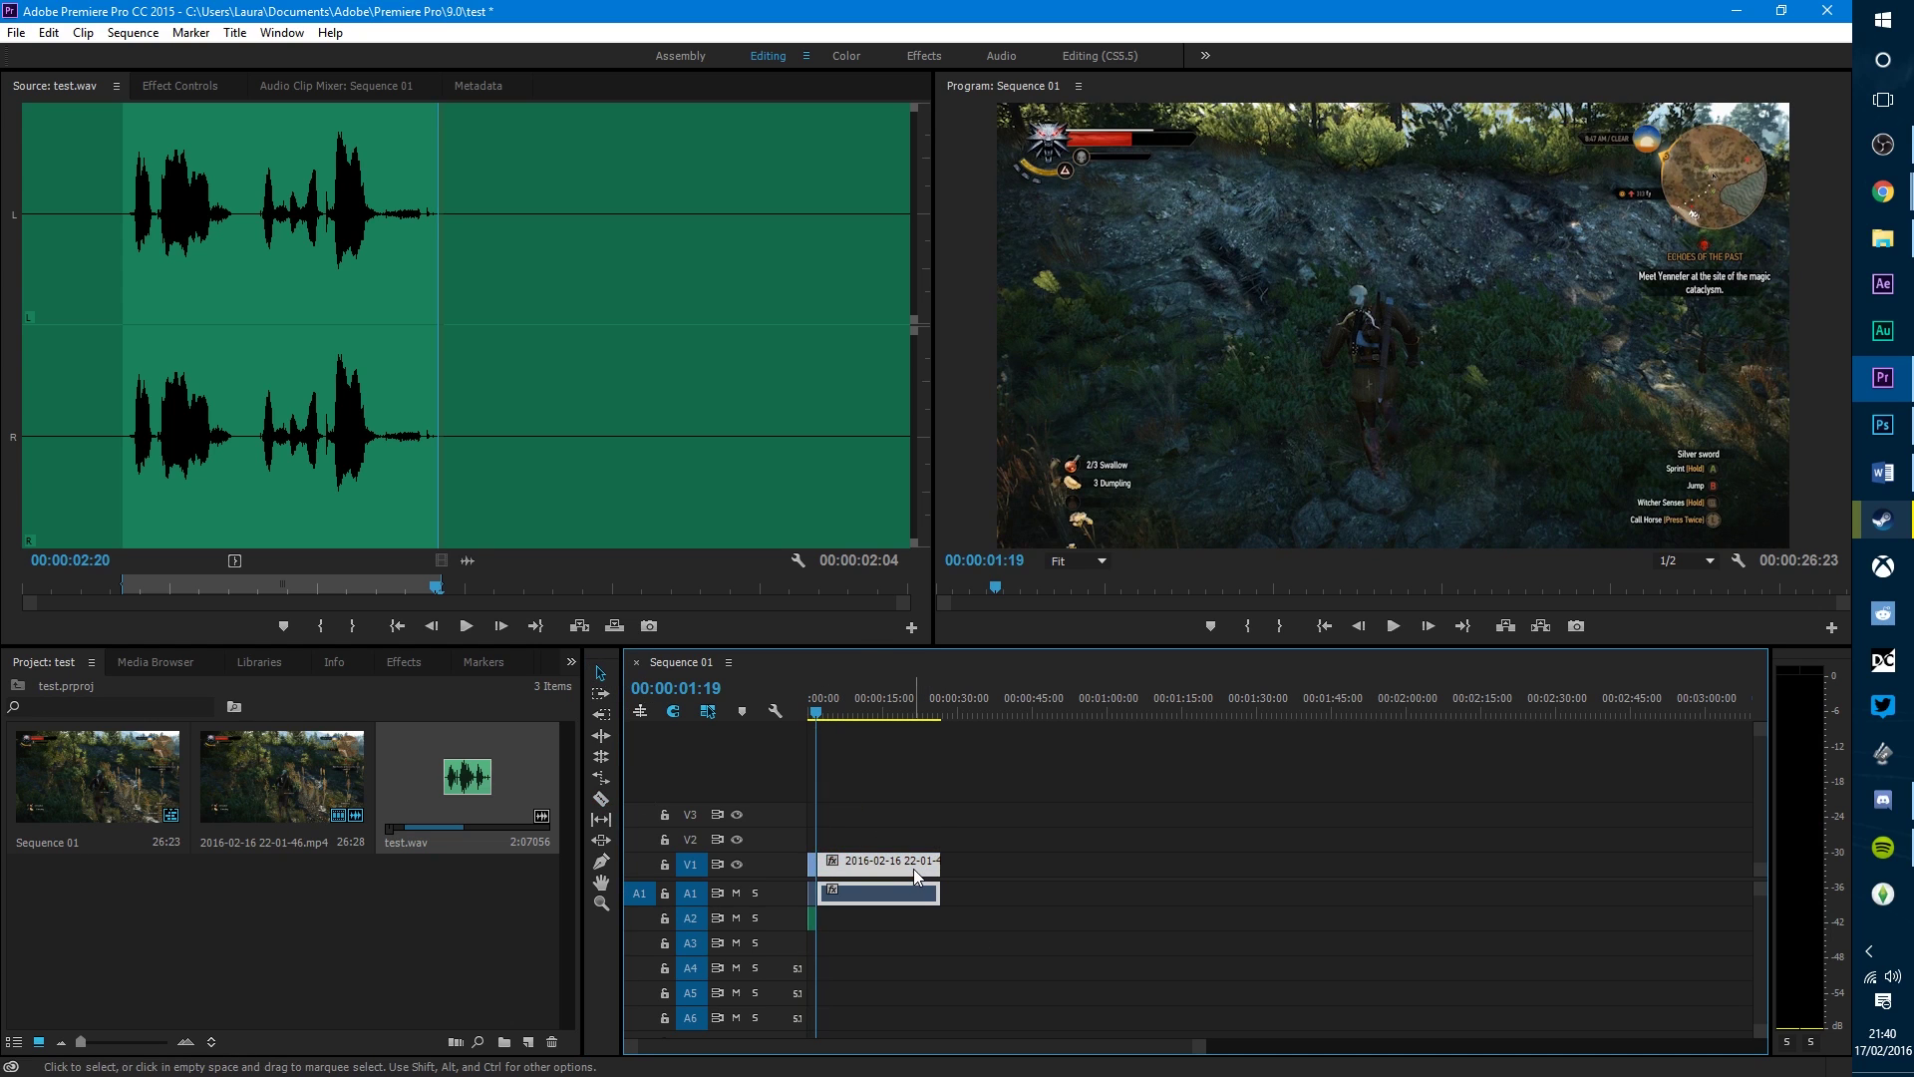
{"action": "key", "text": "Delete"}
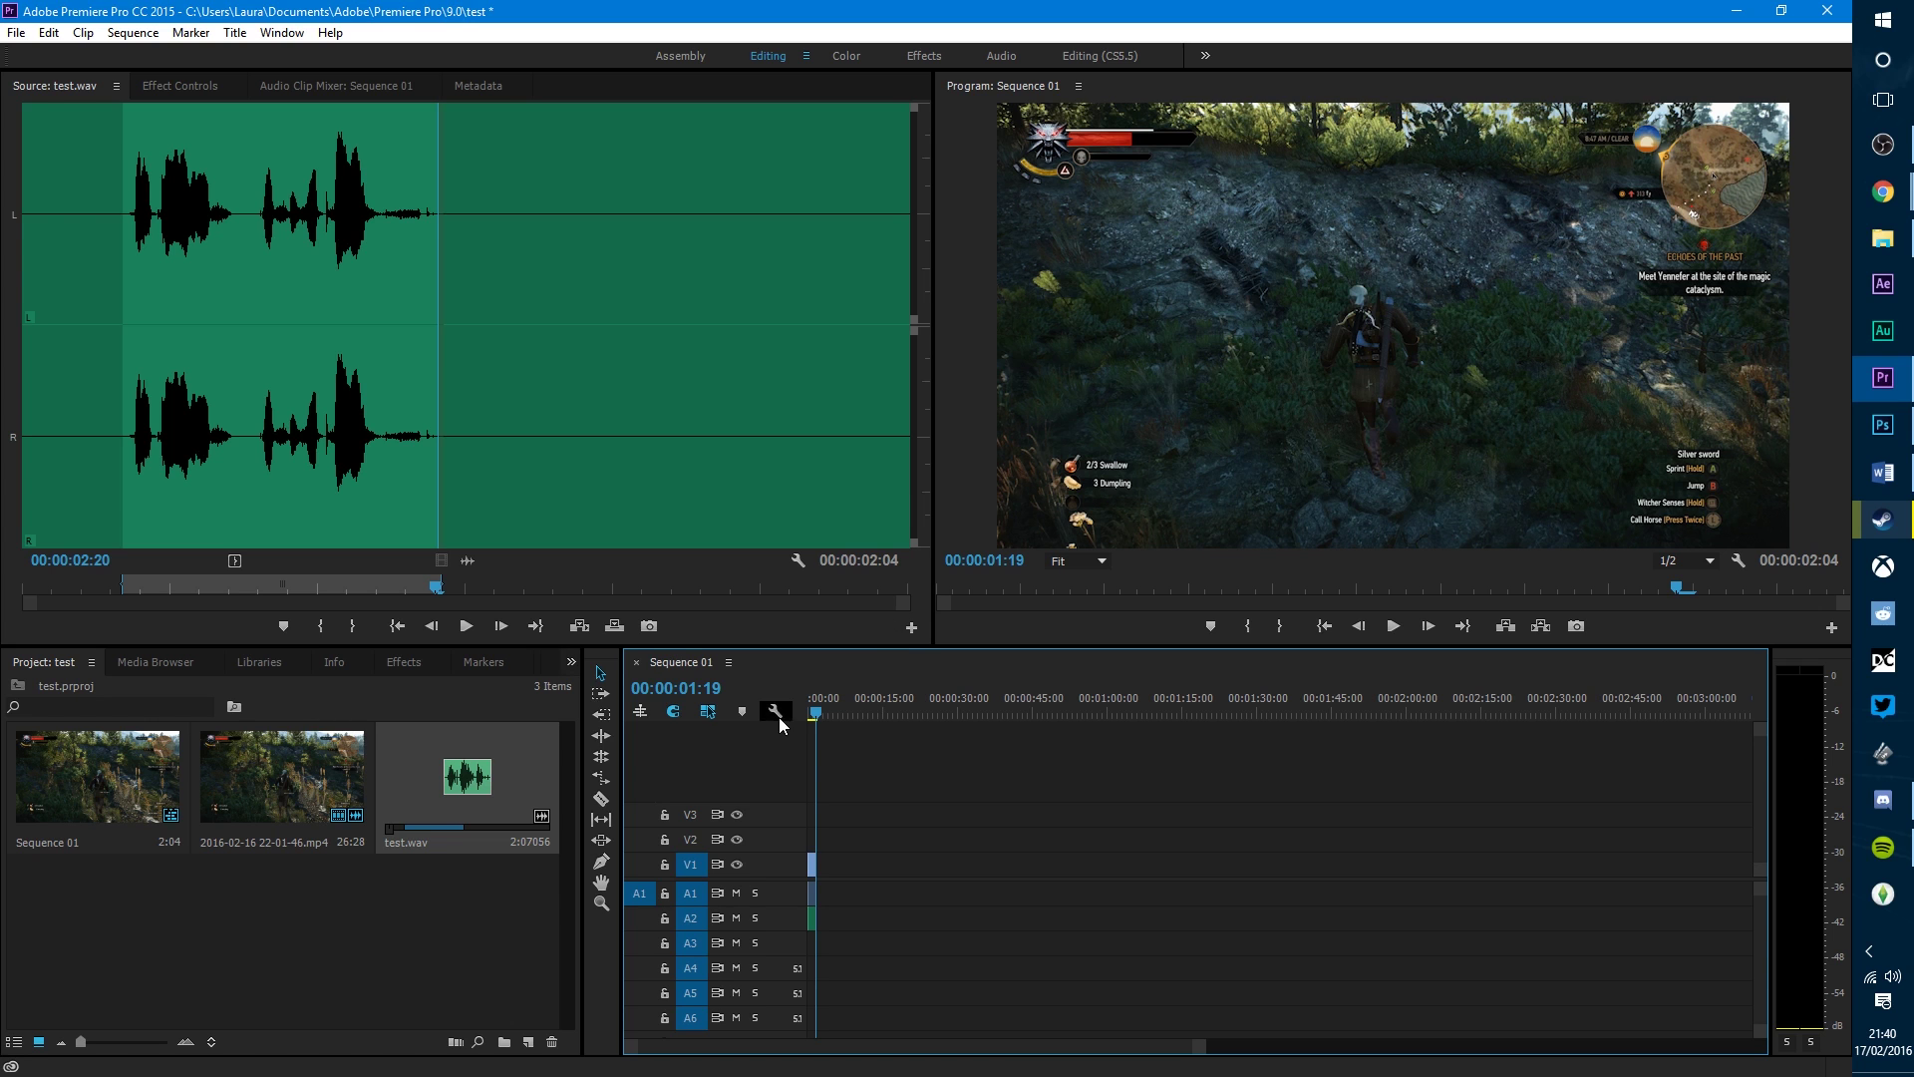
{"action": "left_click", "coordinate": [813, 714]}
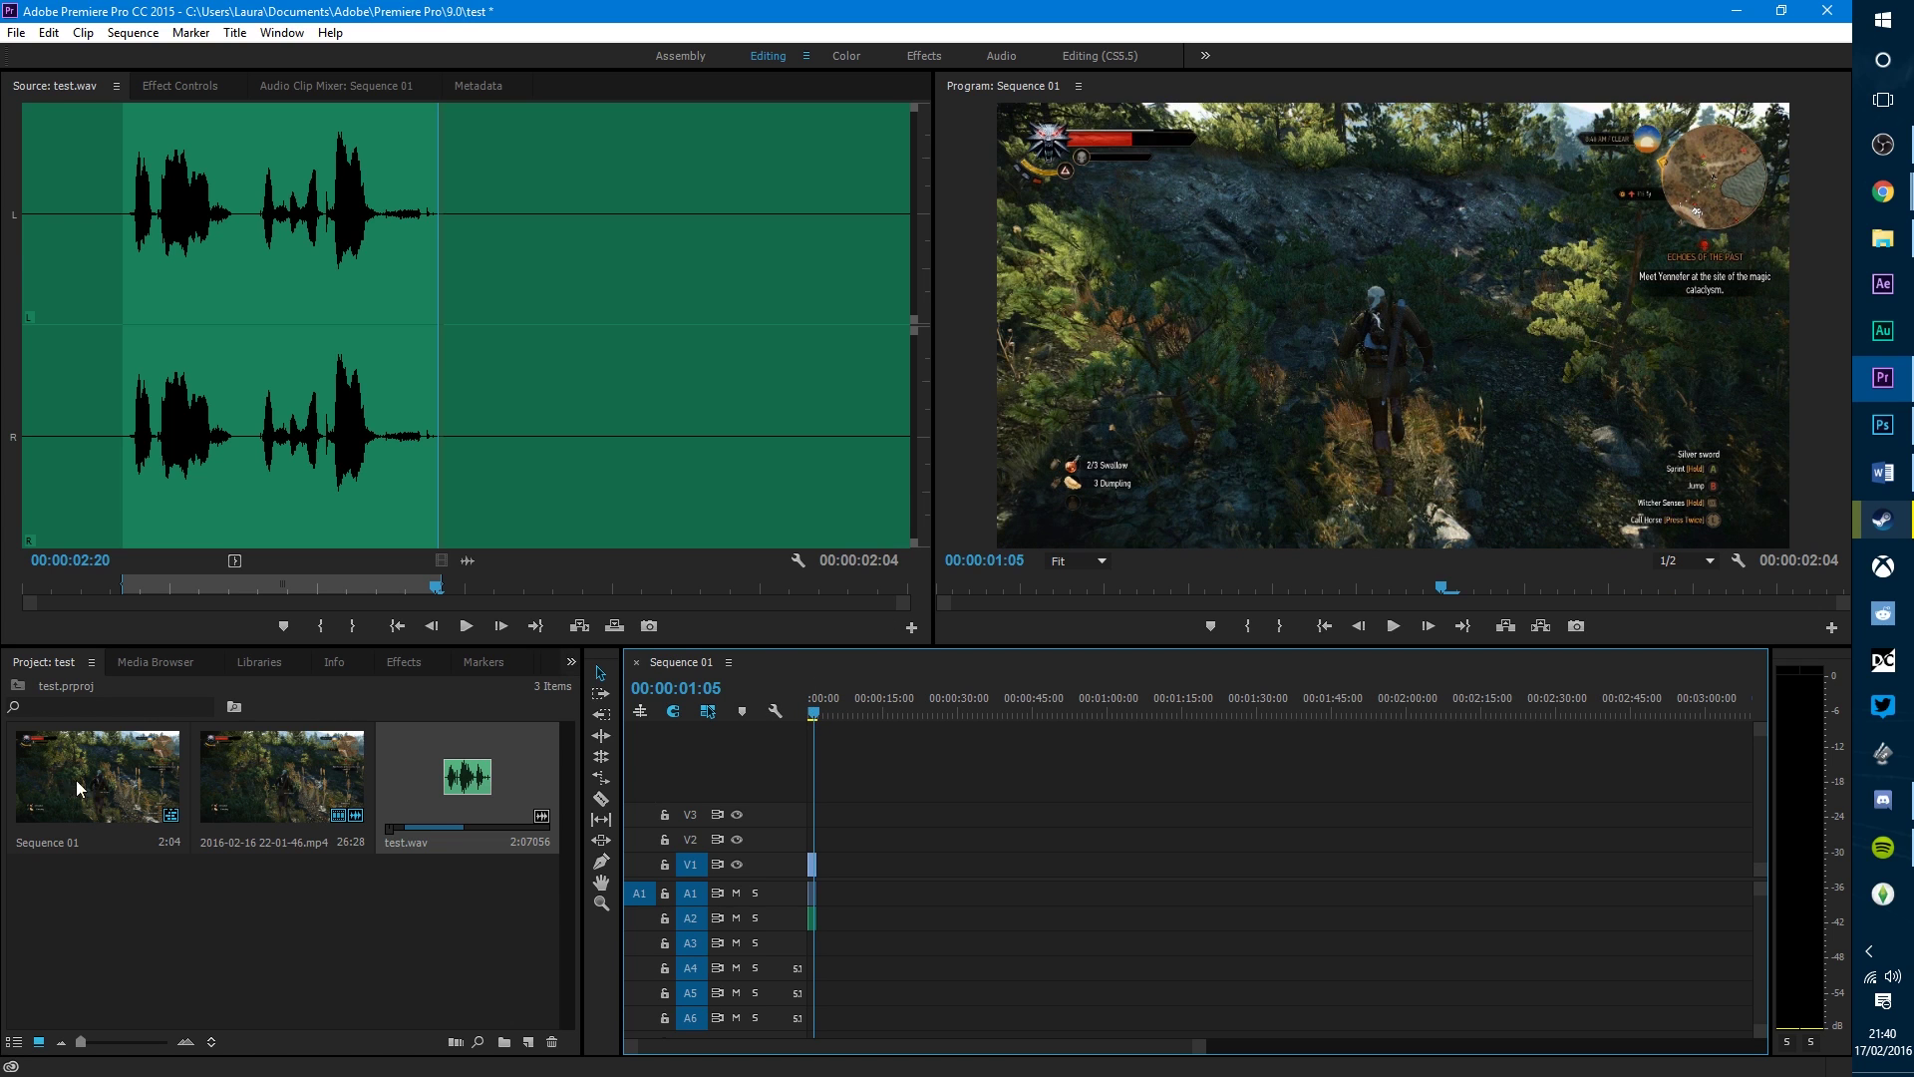
{"action": "left_click", "coordinate": [231, 778]}
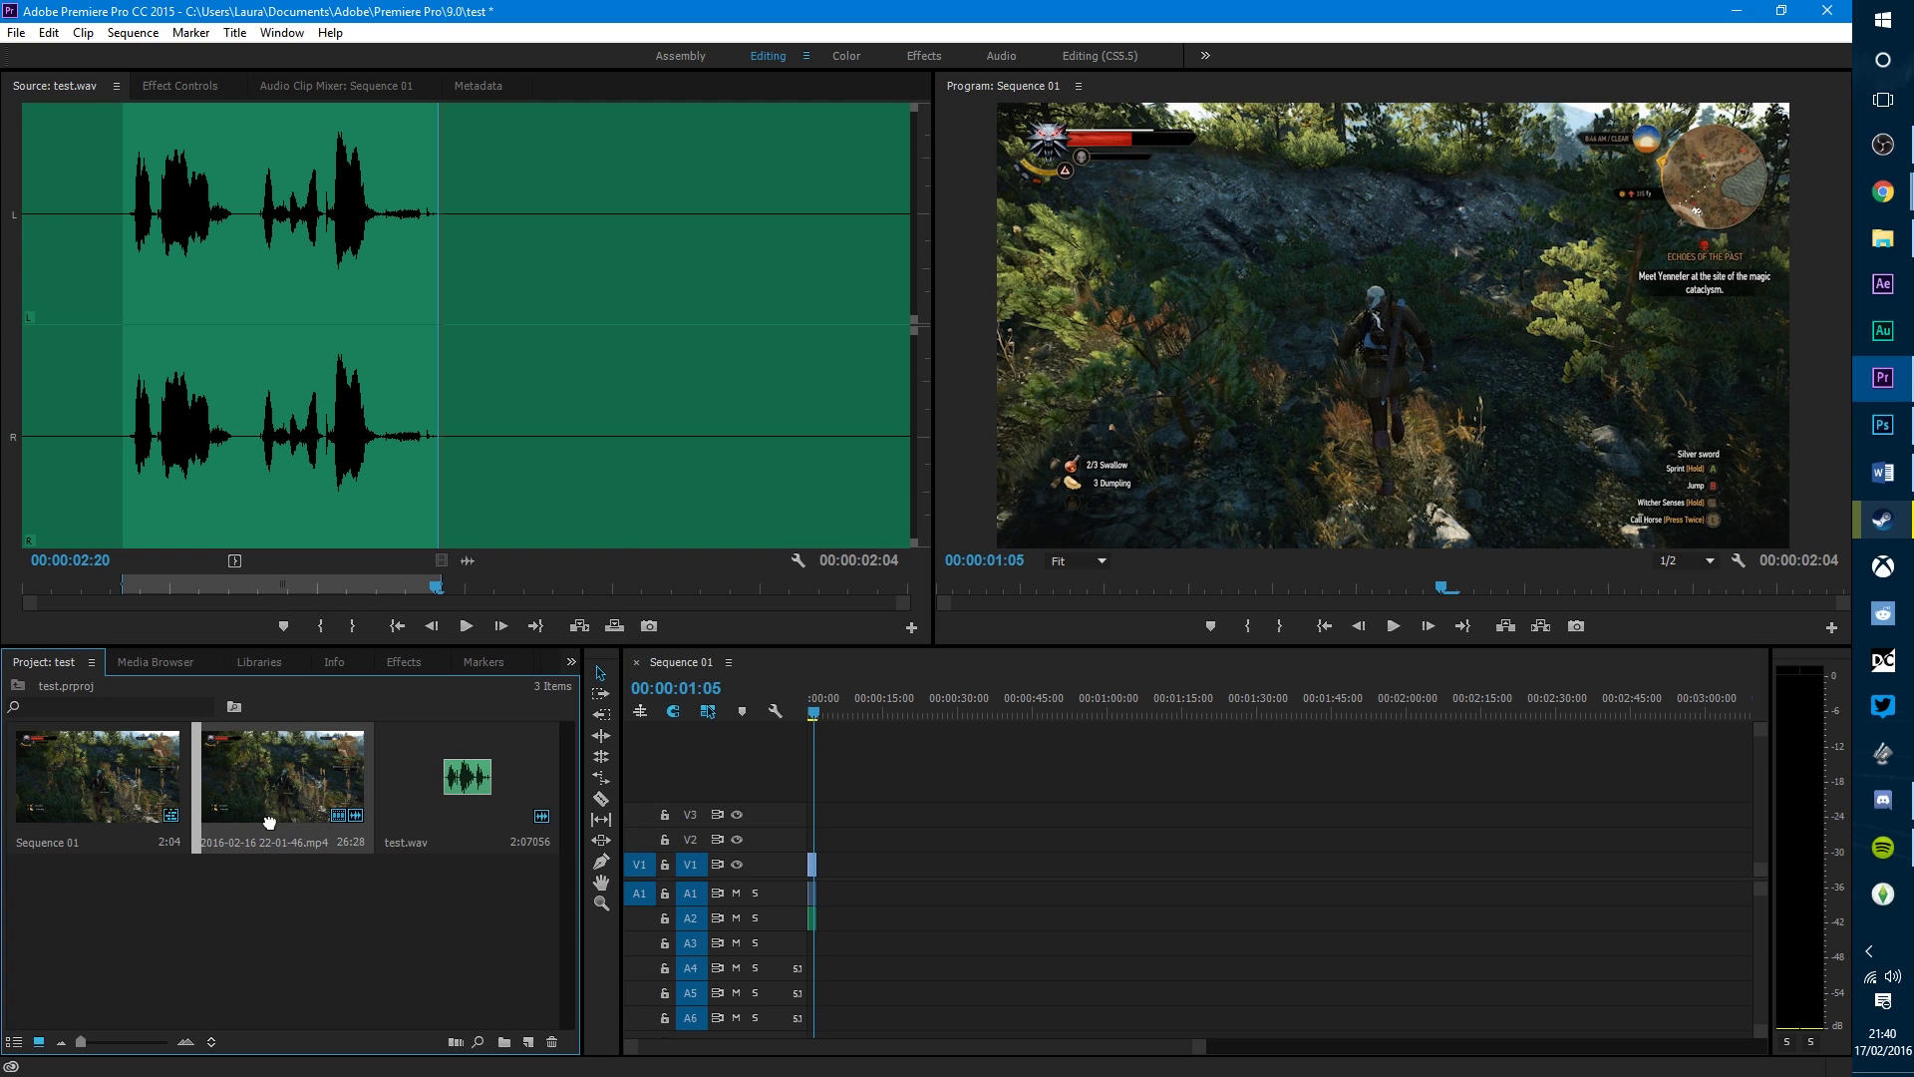
Step: Mark the gameplay footage from 00:00:54:27 to 00:00:56:18 and overwrite it into the sequence
{"action": "double_click", "coordinate": [278, 785]}
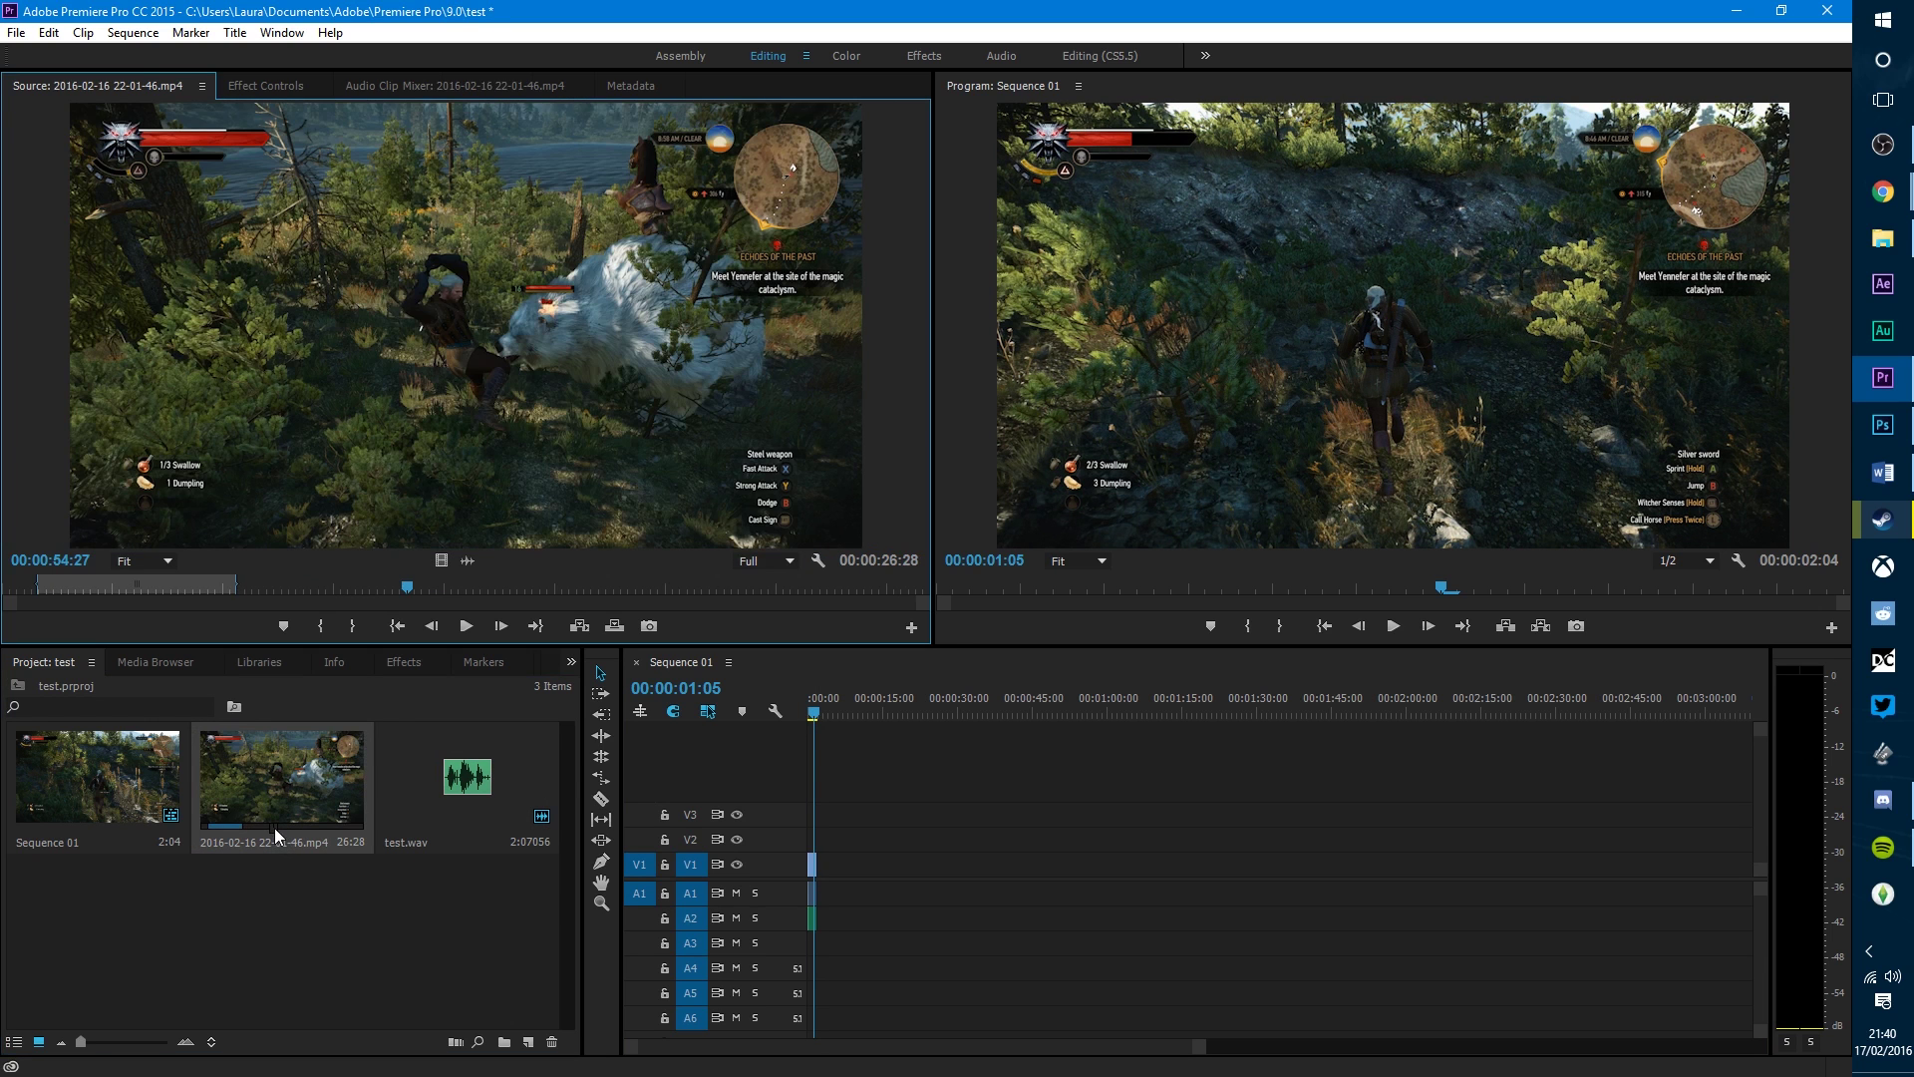
{"action": "left_click", "coordinate": [273, 828]}
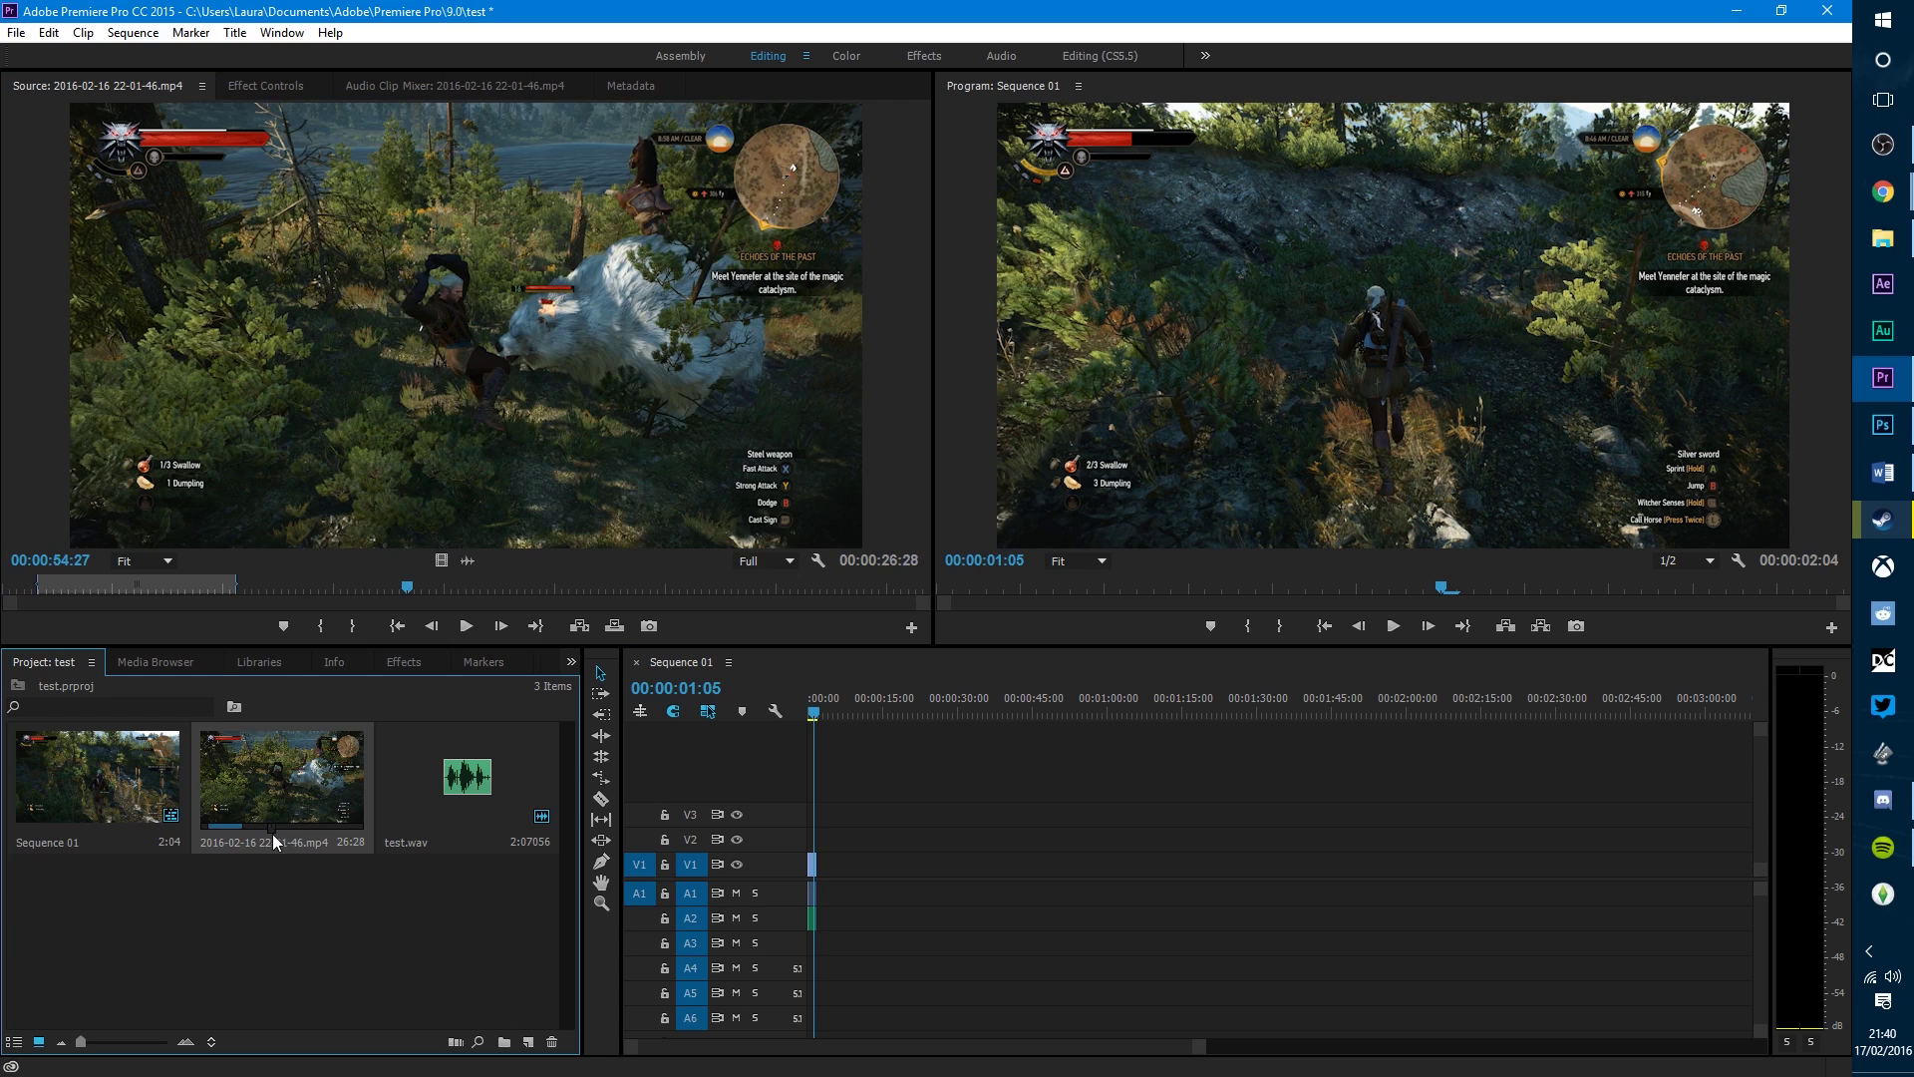
{"action": "key", "text": "i"}
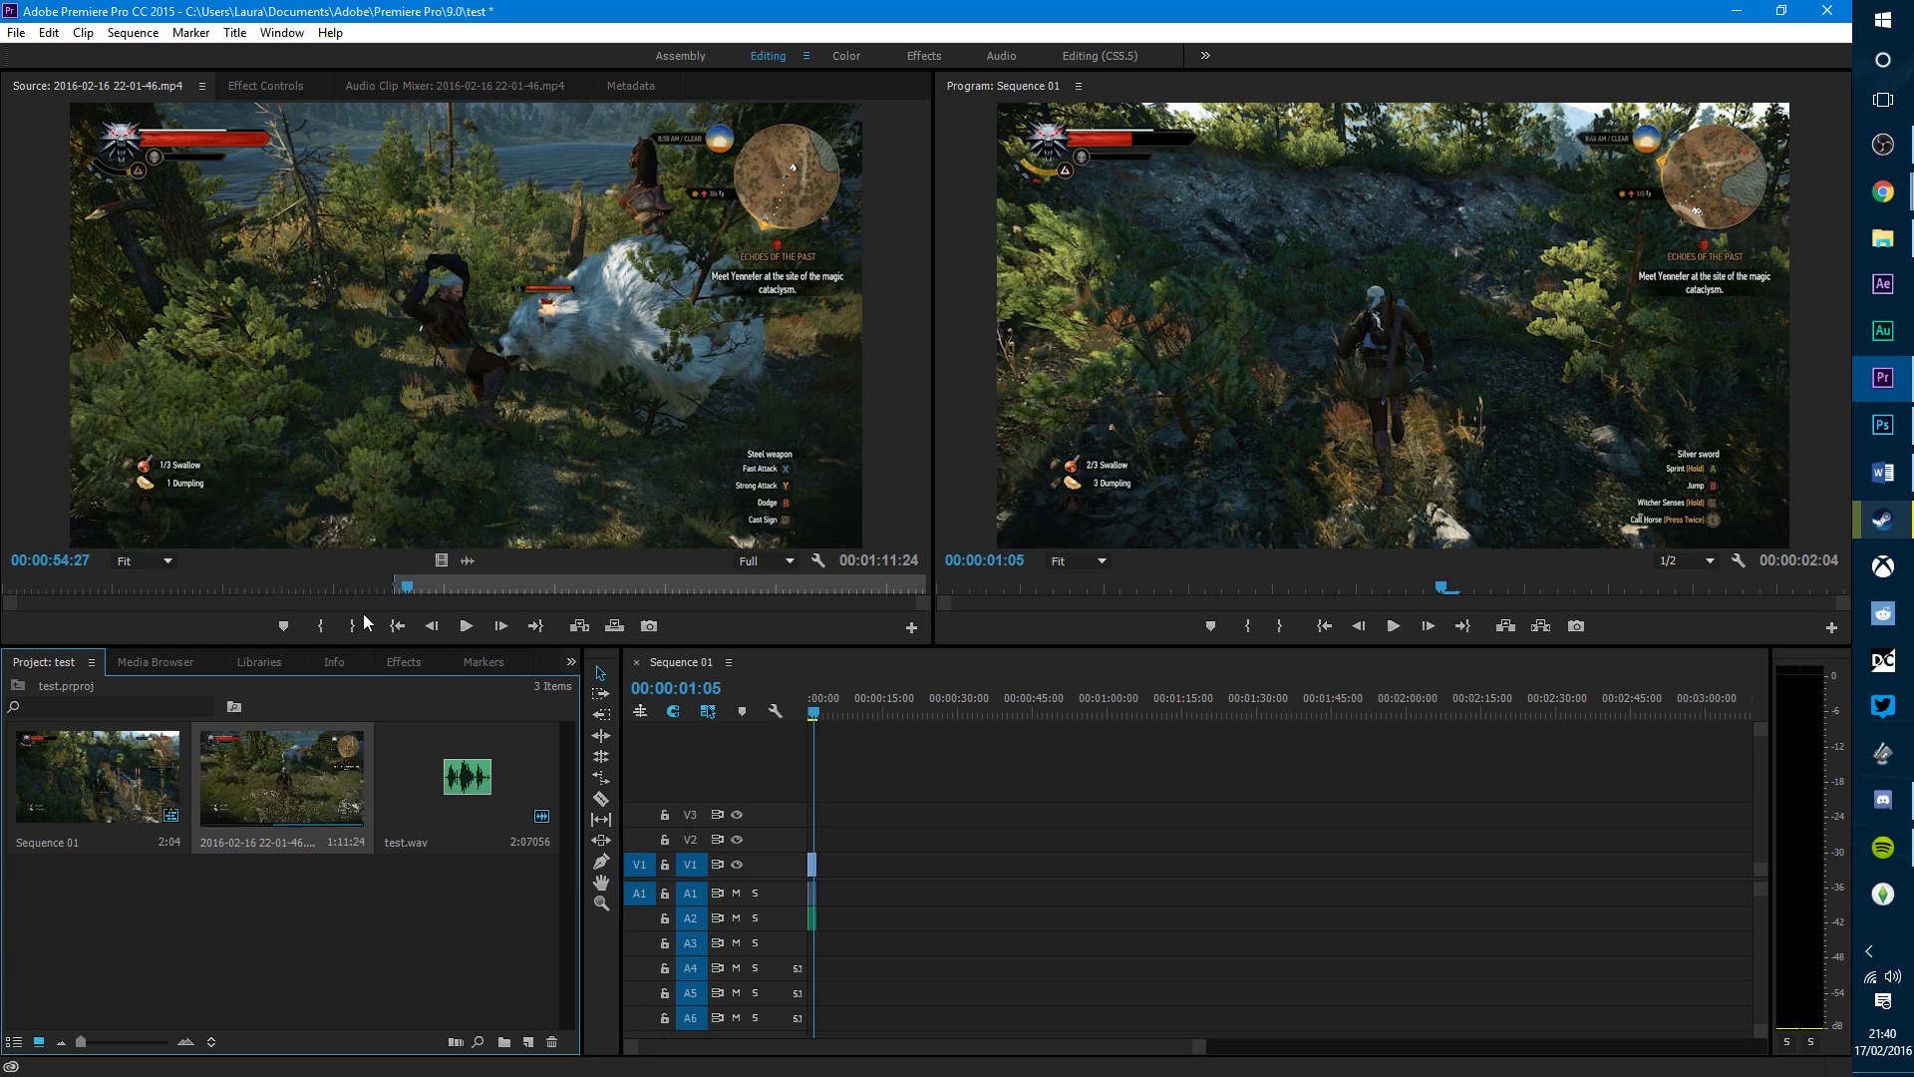
{"action": "left_click", "coordinate": [473, 632]}
{"action": "left_click", "coordinate": [472, 631]}
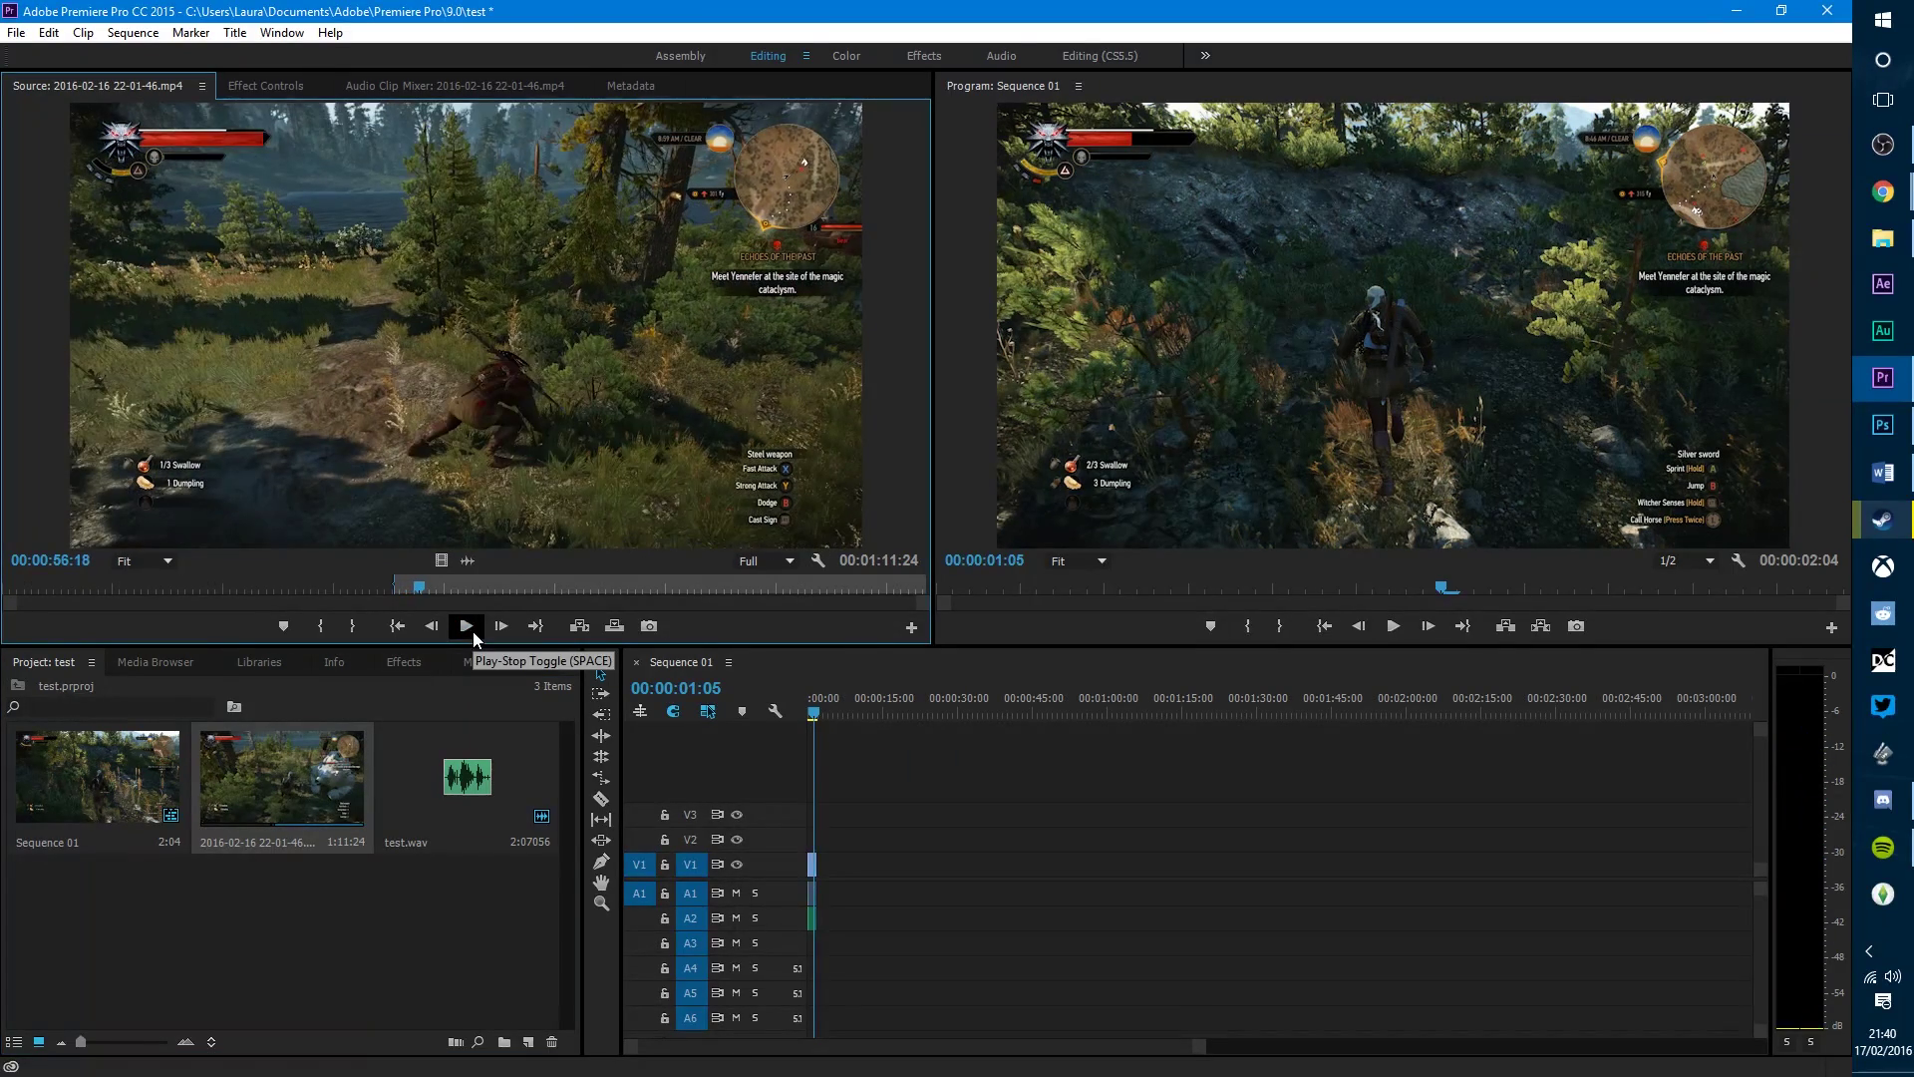
{"action": "key", "text": "o"}
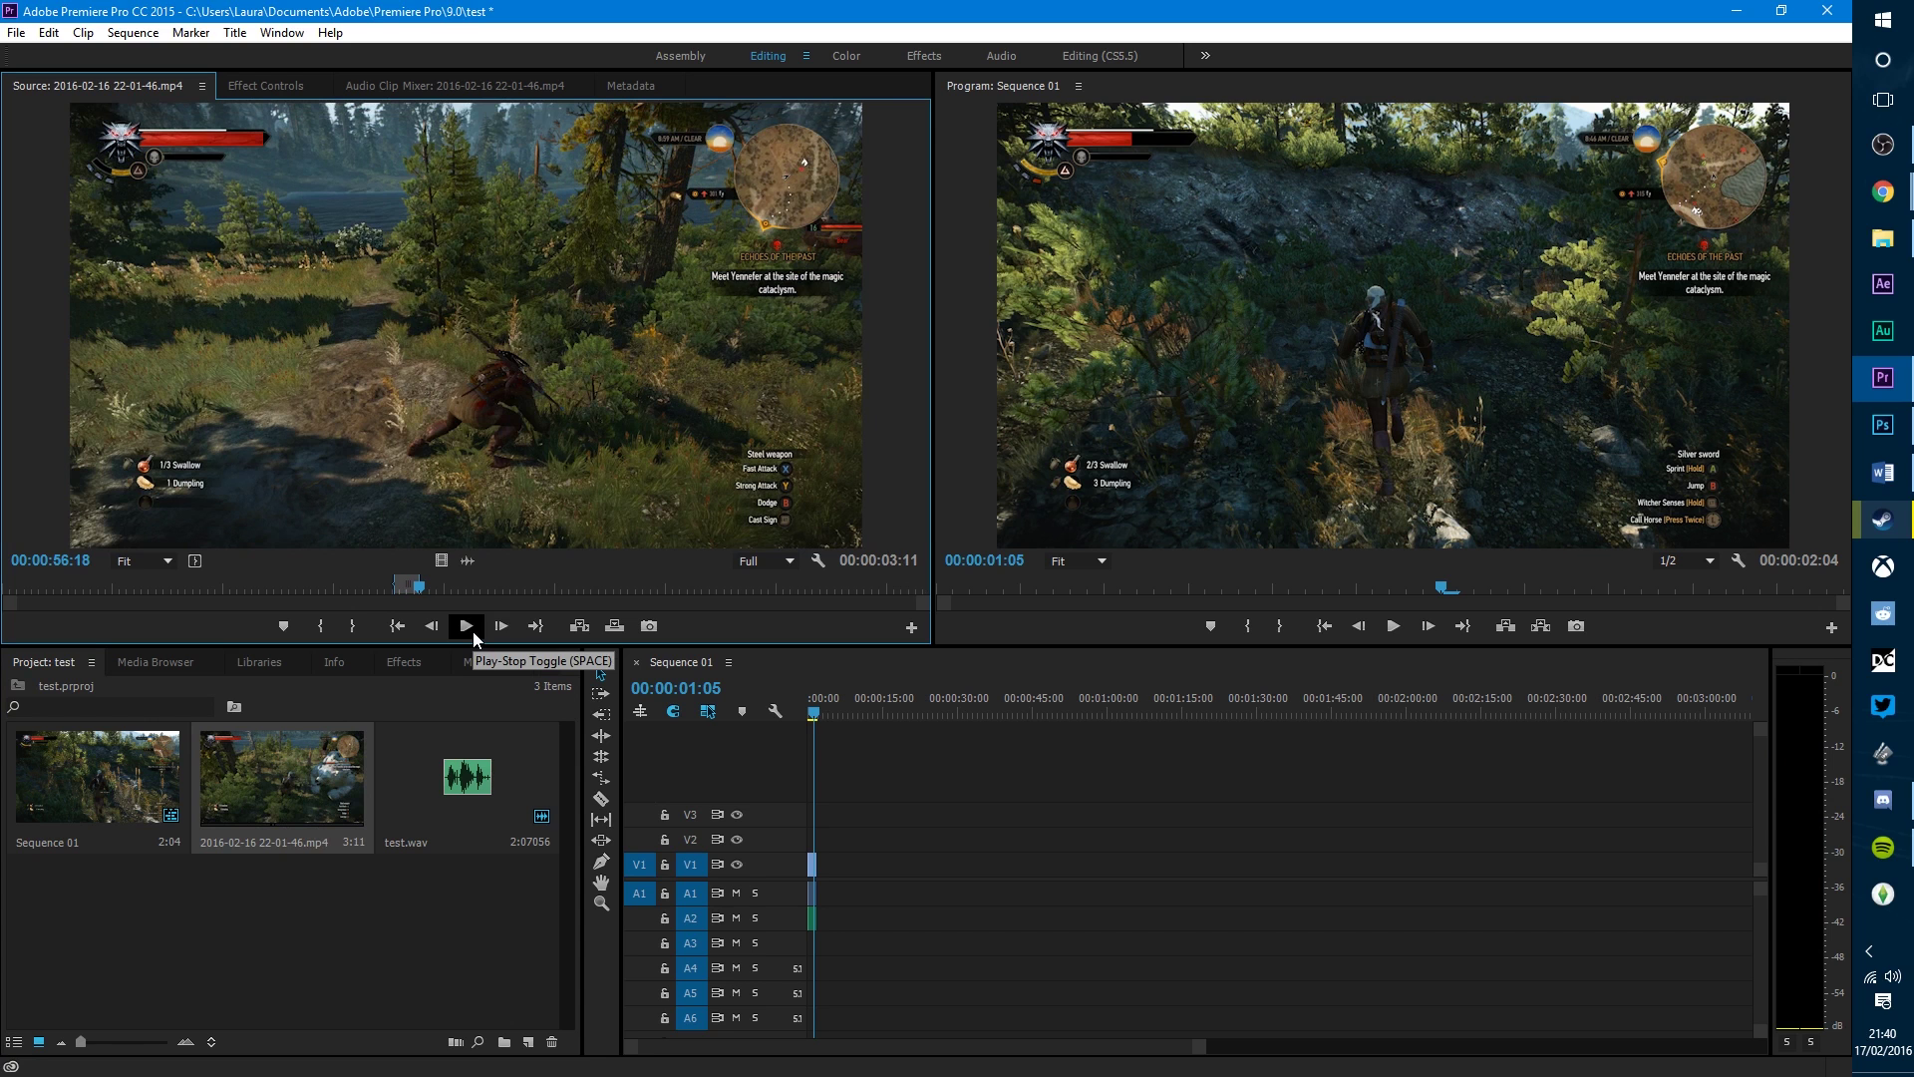
{"action": "left_click_drag", "start_coordinate": [824, 714], "coordinate": [831, 718]}
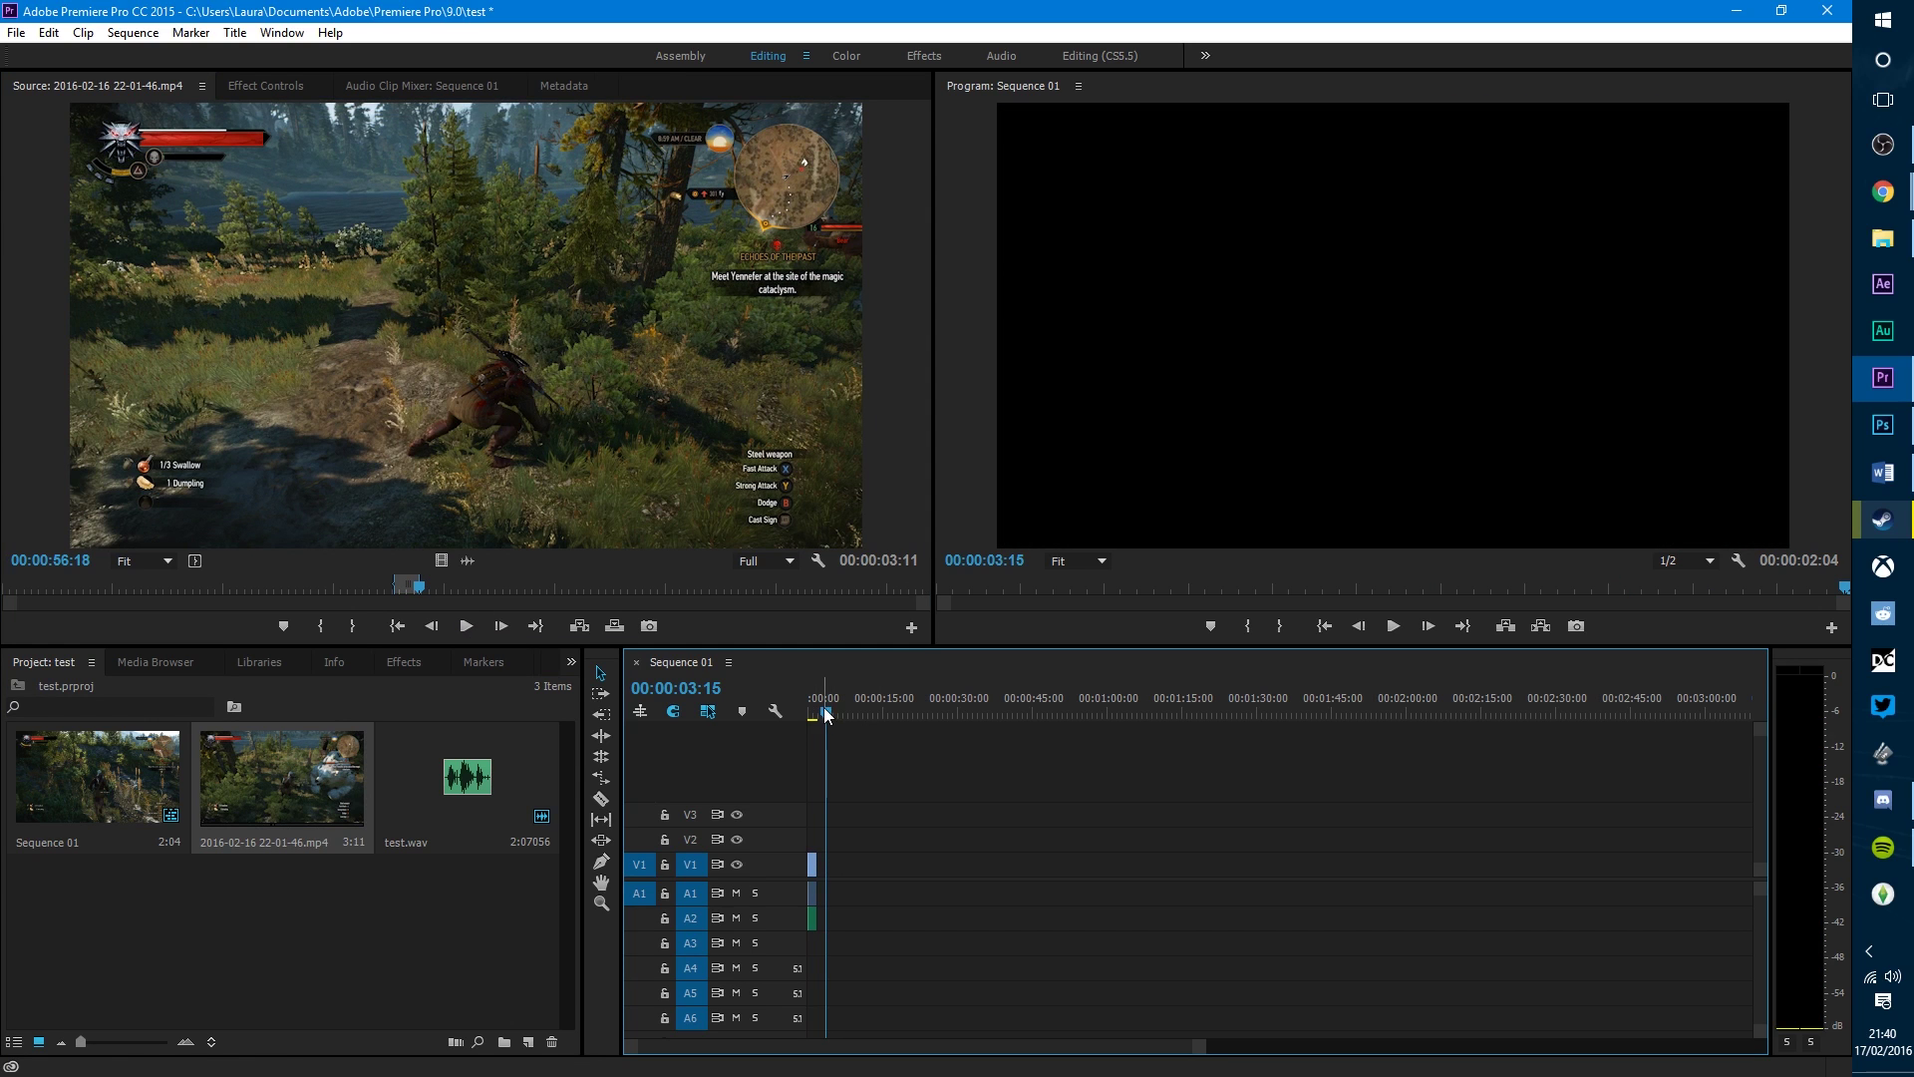
{"action": "key", "text": "."}
Step: Move the new clip to V2 near the sequence start, play it back, then delete it
{"action": "left_click_drag", "start_coordinate": [834, 865], "coordinate": [826, 947]}
{"action": "left_click_drag", "start_coordinate": [841, 716], "coordinate": [819, 723]}
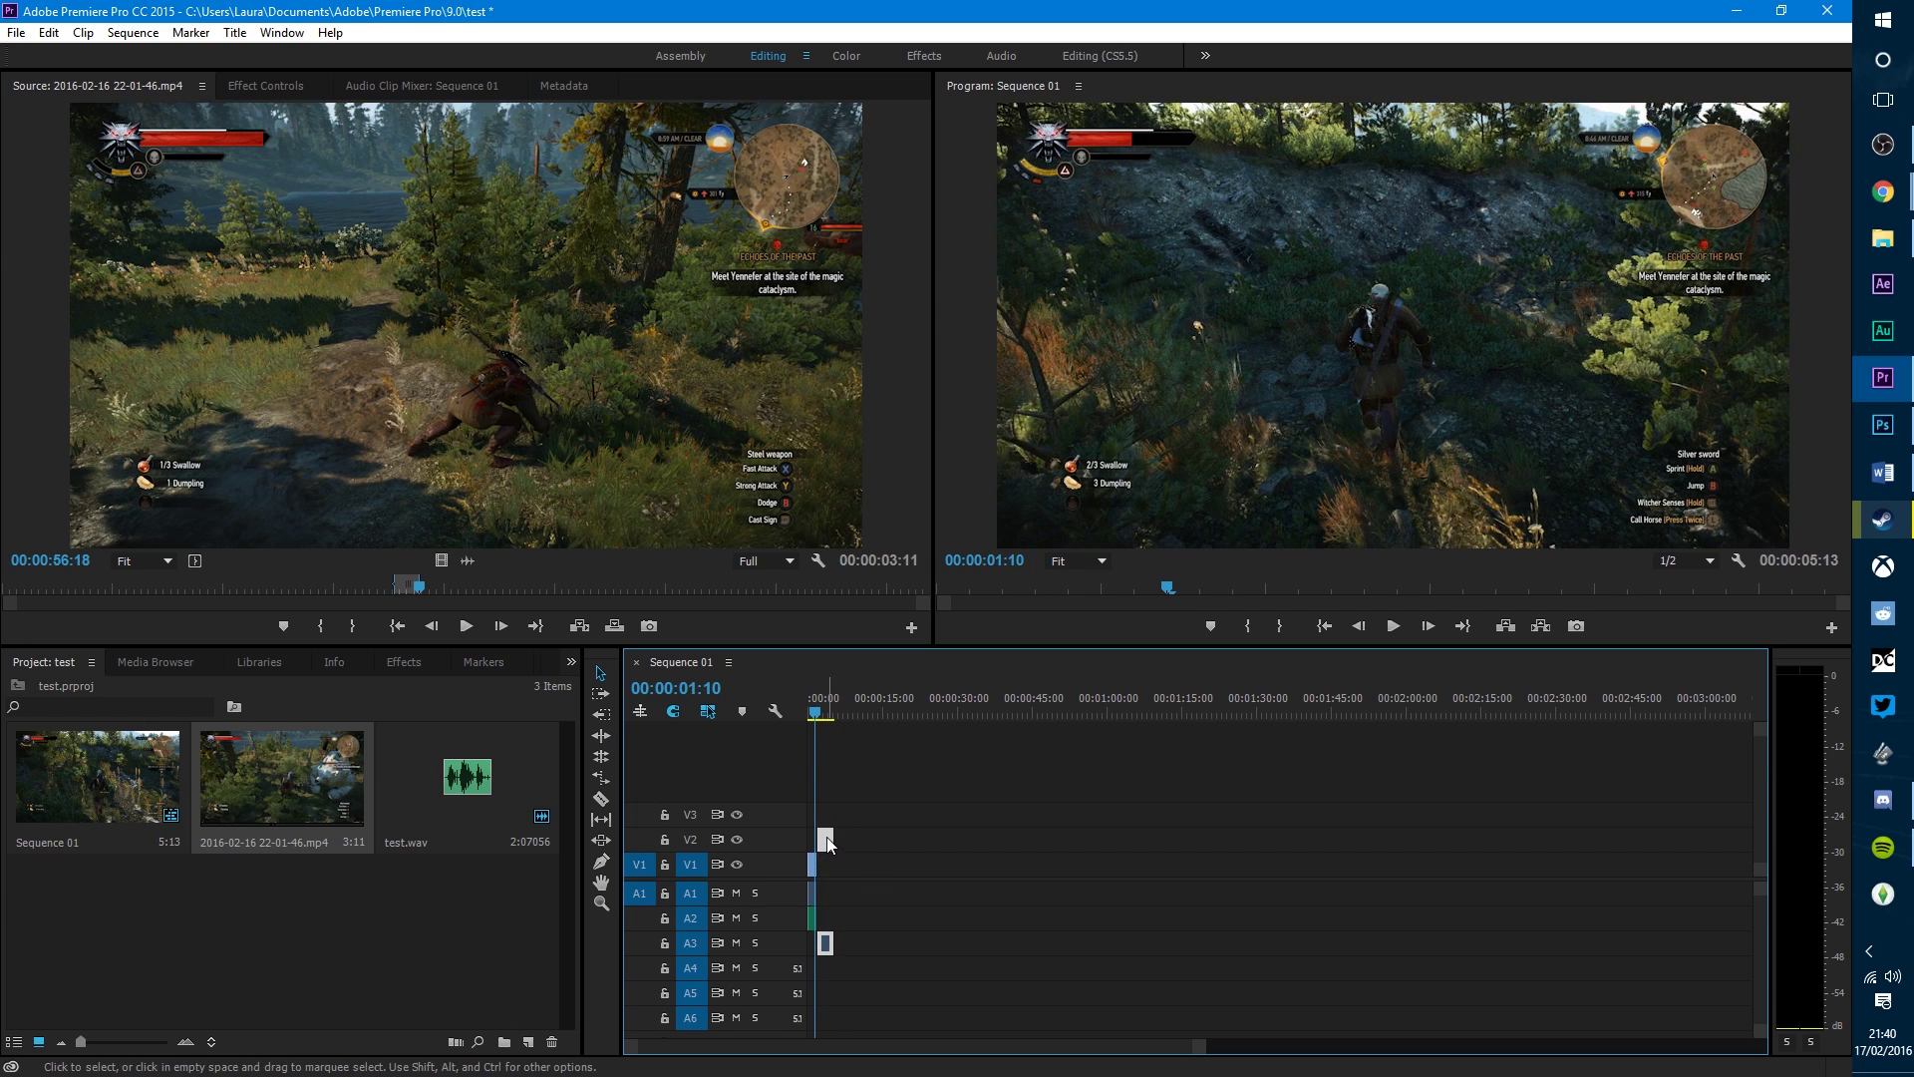
{"action": "left_click_drag", "start_coordinate": [828, 839], "coordinate": [823, 840]}
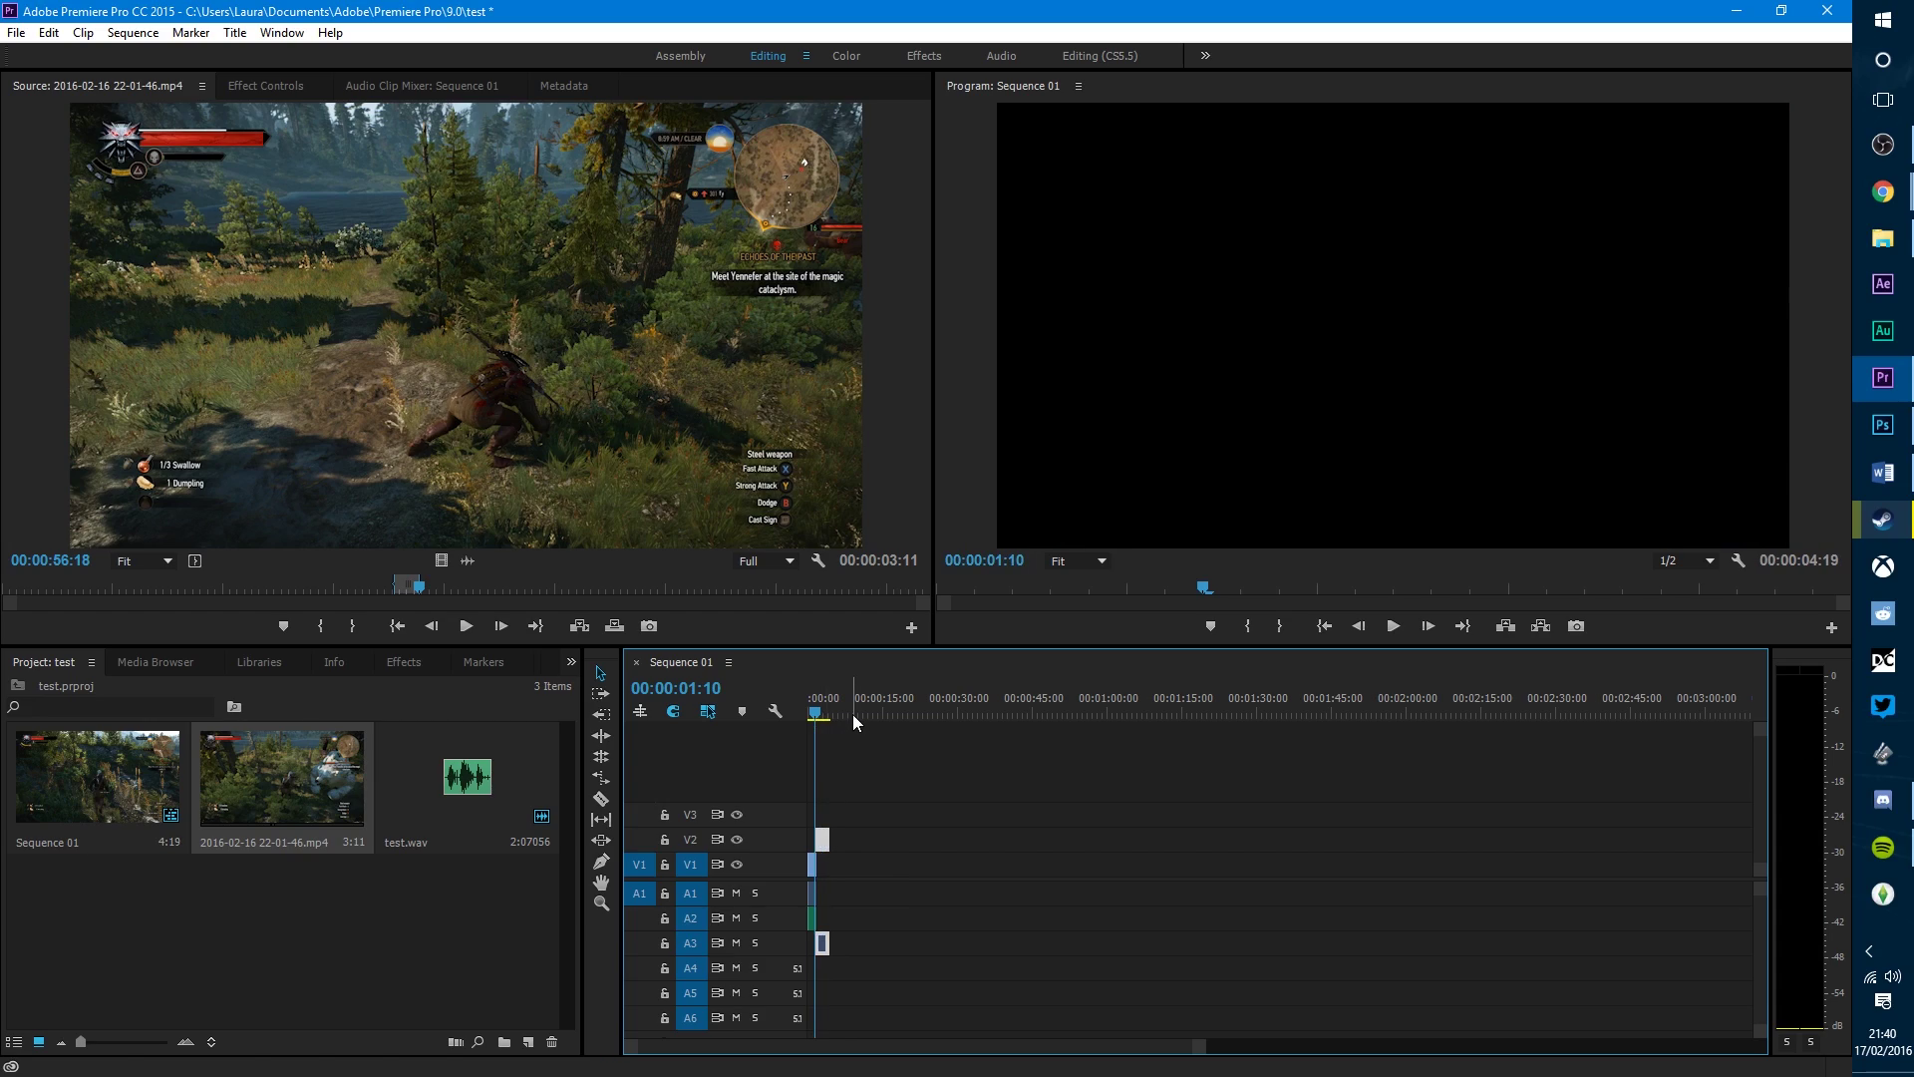
{"action": "key", "text": "space"}
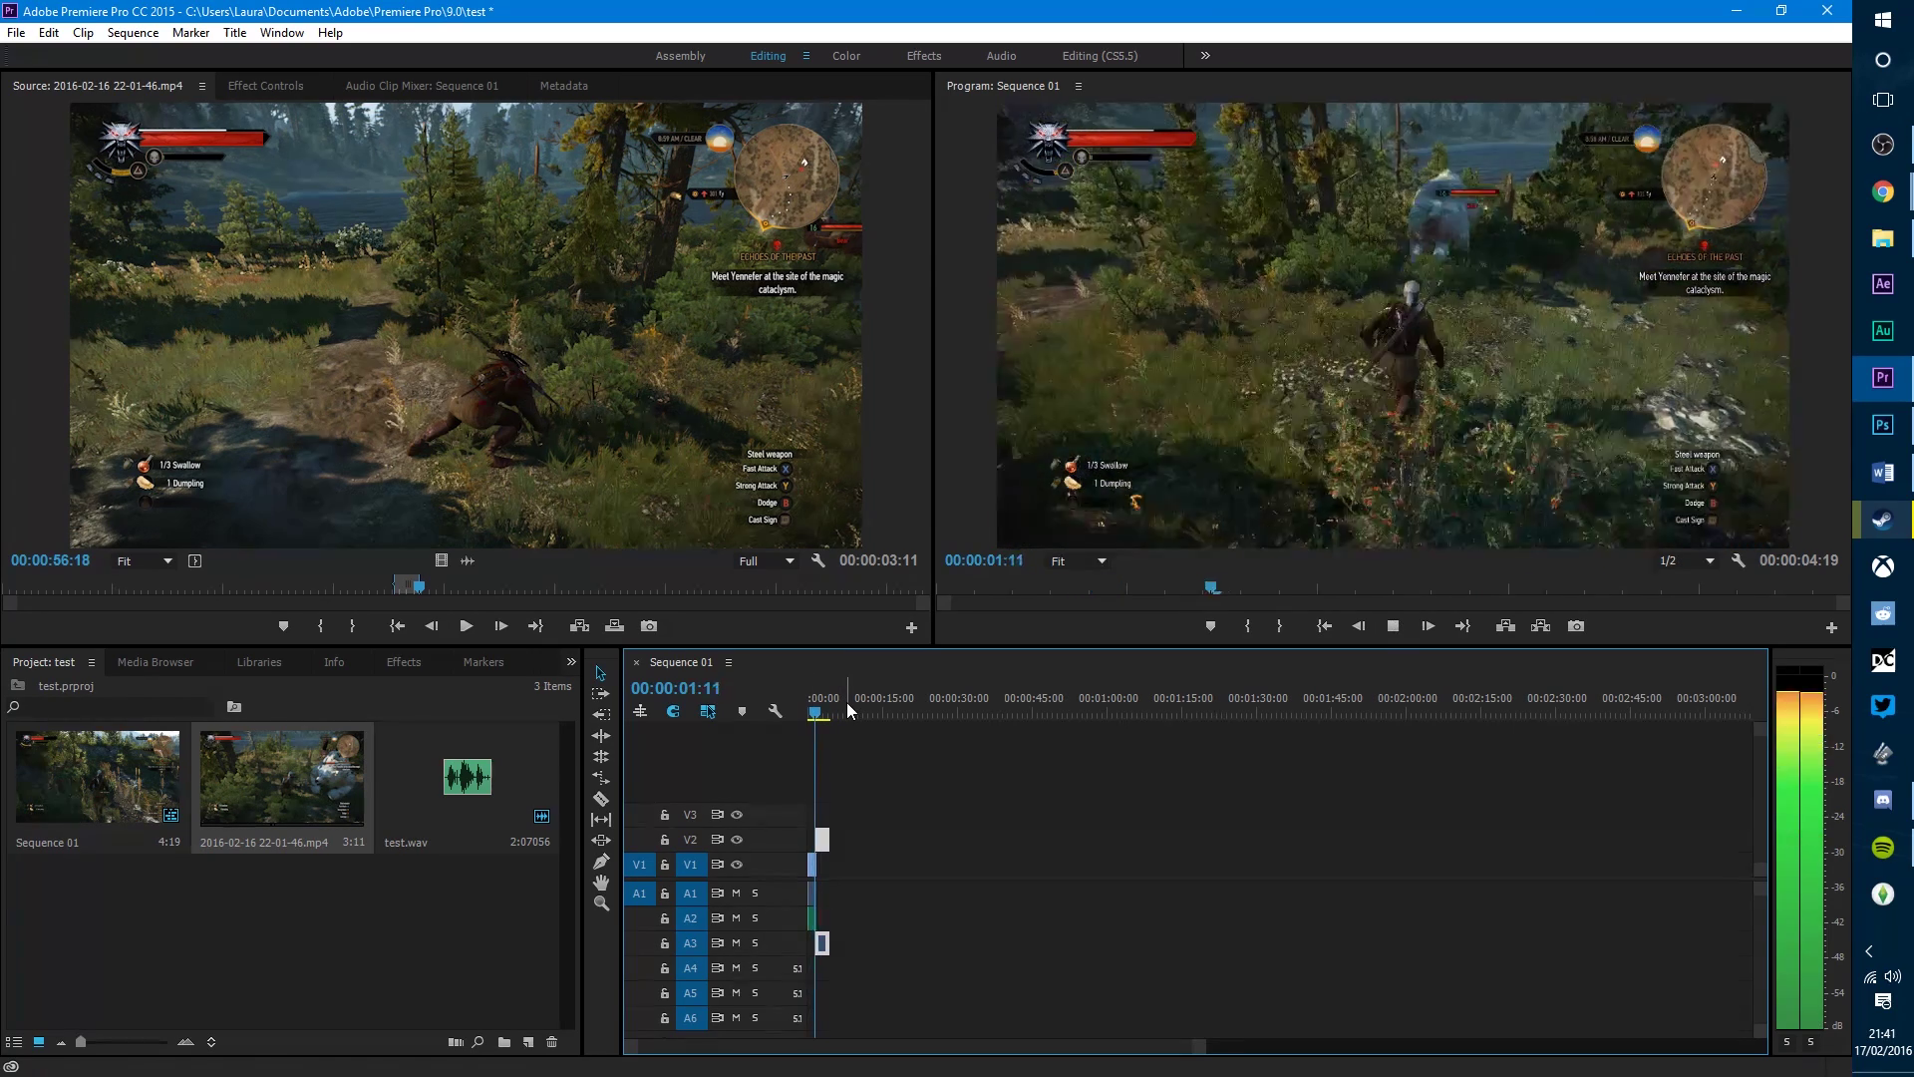
{"action": "key", "text": "Delete"}
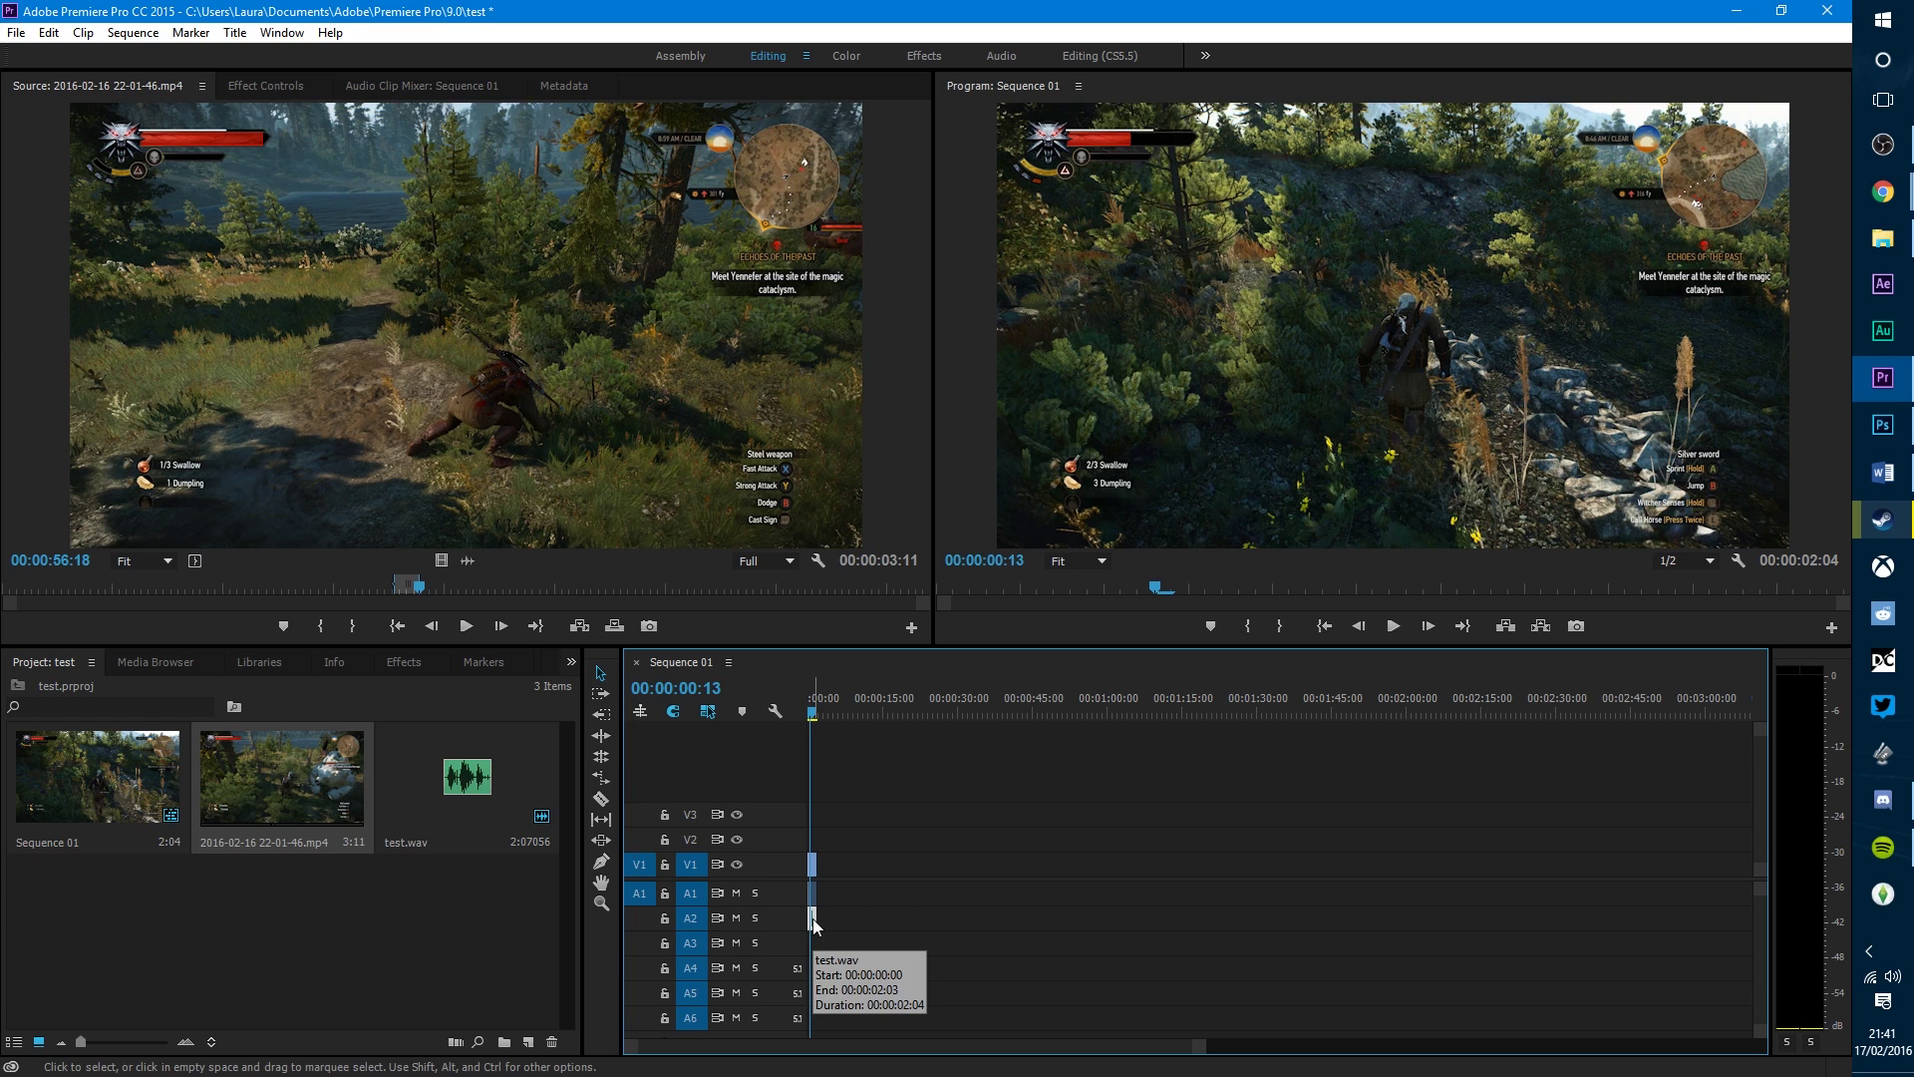
Step: In Effect Controls, keyframe test.wav's Volume Level at the clip start and lower it to -7.6 dB
{"action": "double_click", "coordinate": [814, 919]}
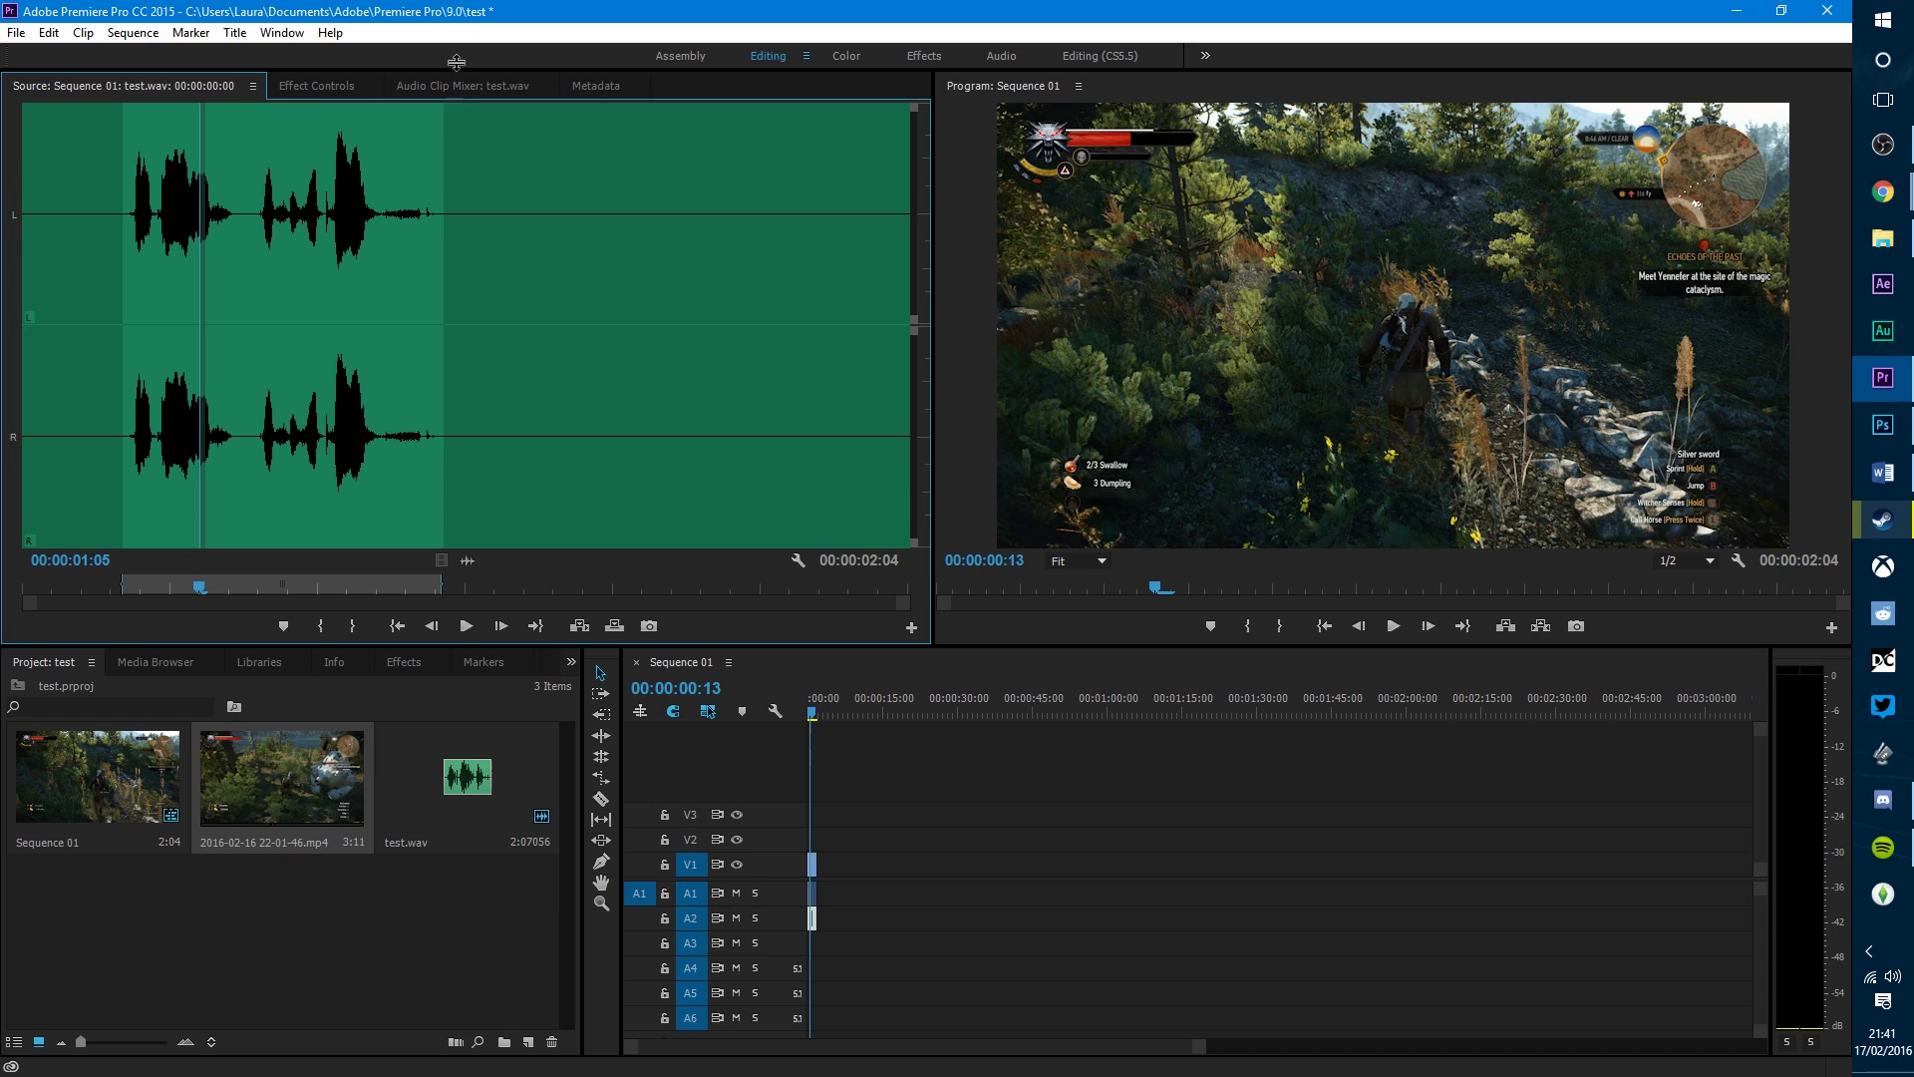
{"action": "left_click", "coordinate": [307, 88]}
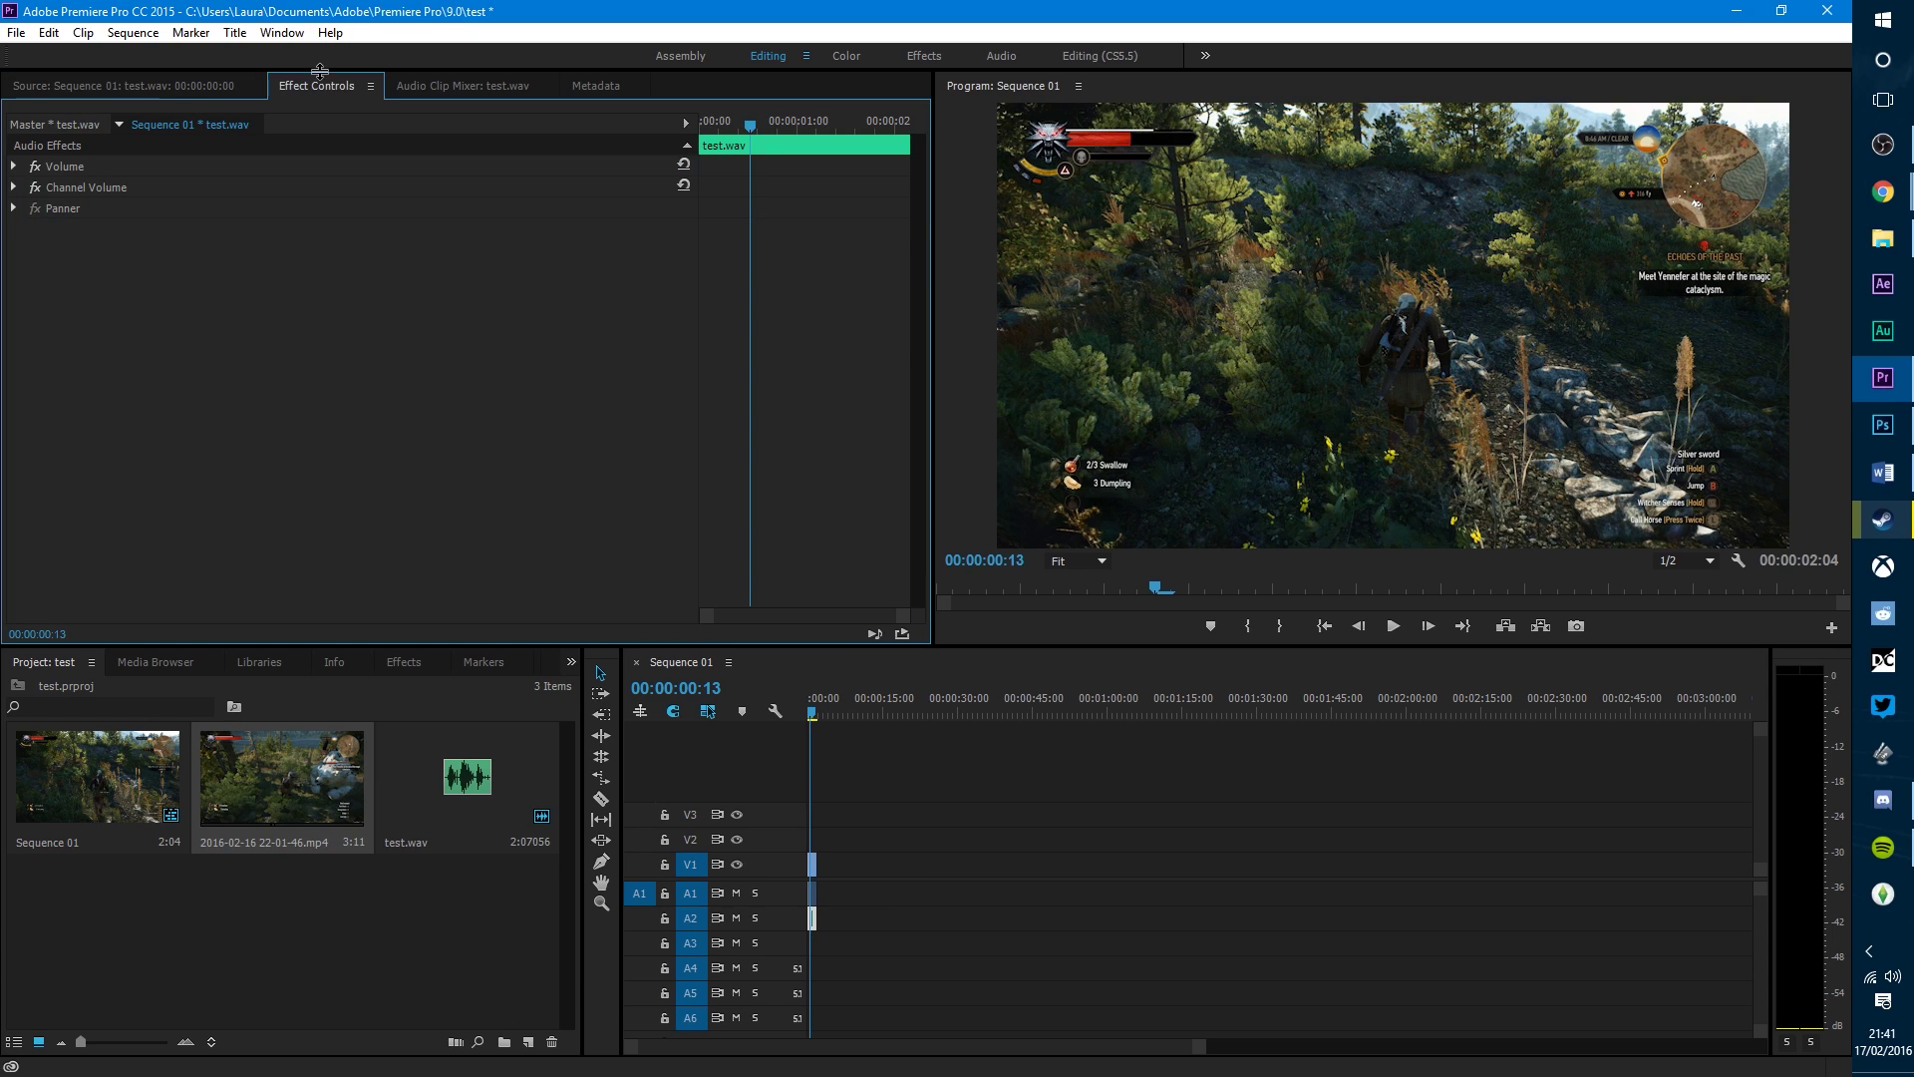
{"action": "left_click", "coordinate": [14, 166]}
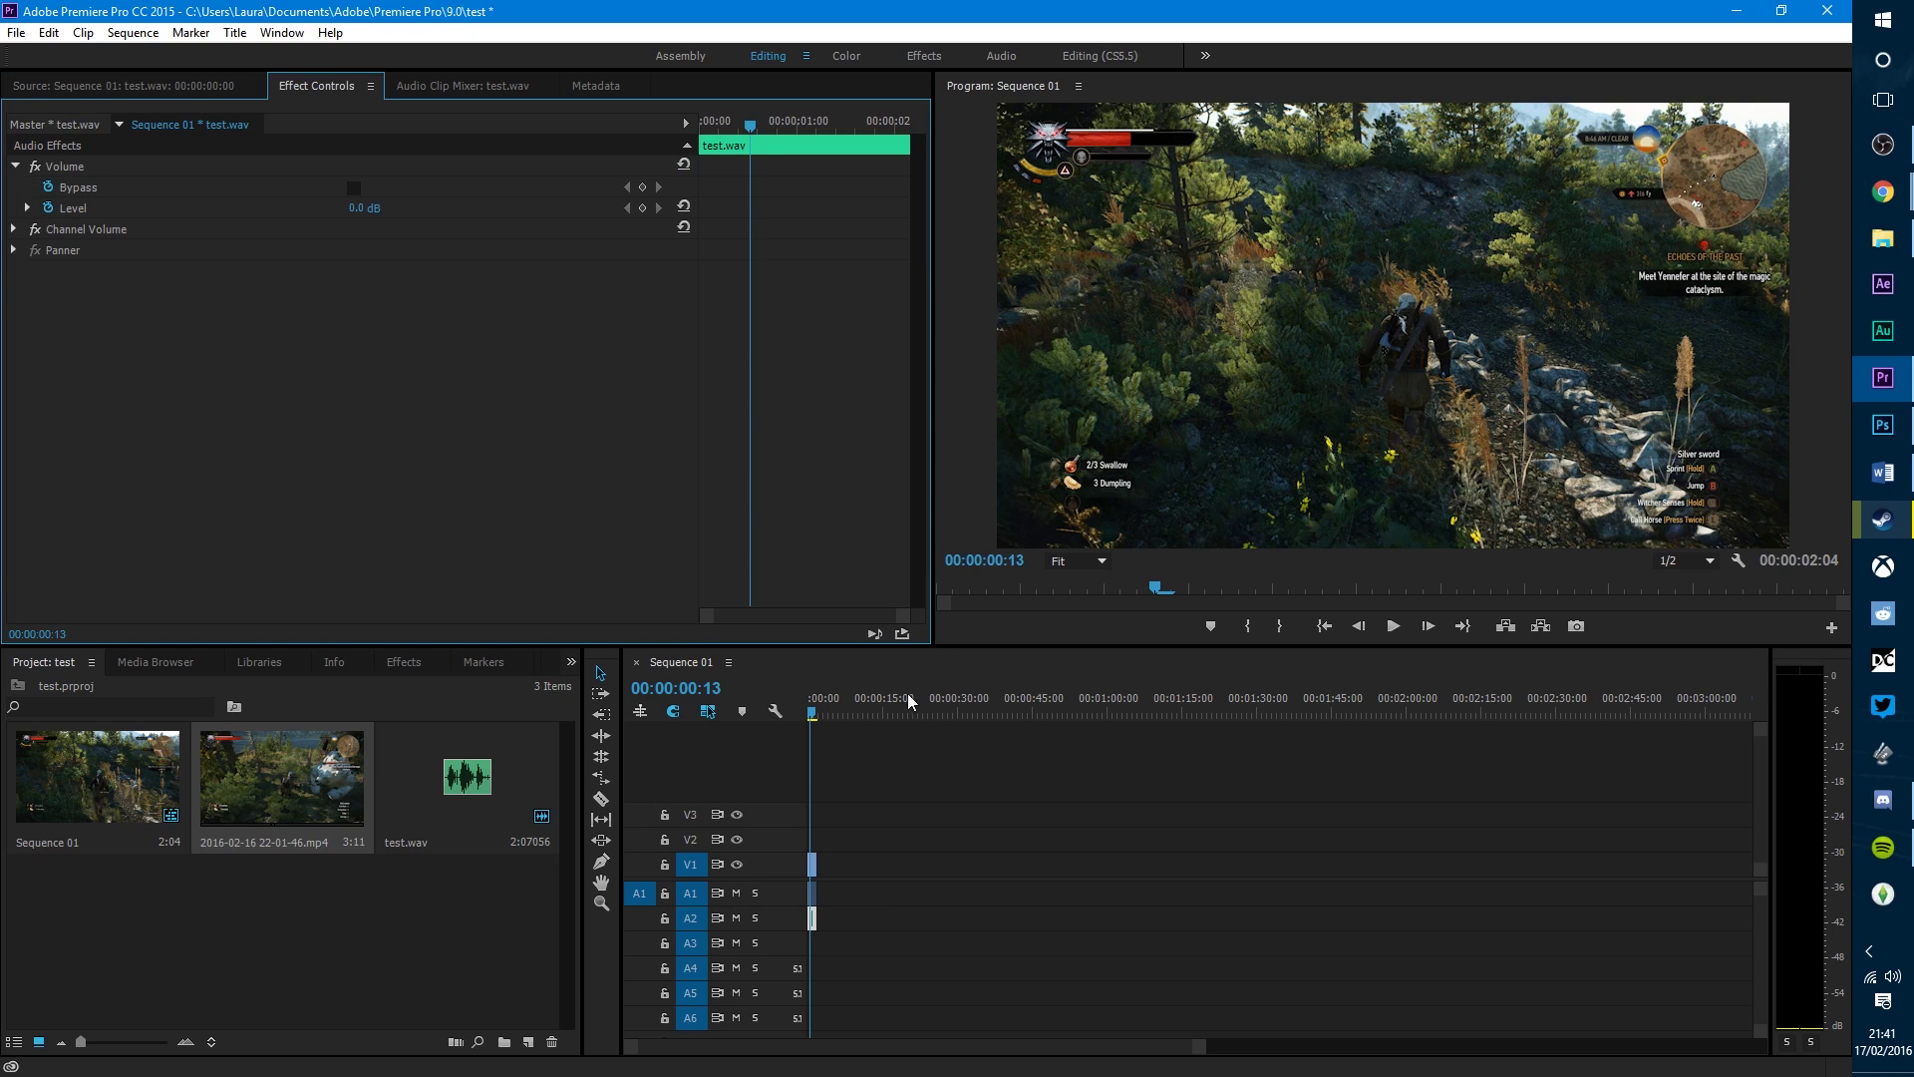
{"action": "left_click", "coordinate": [810, 714]}
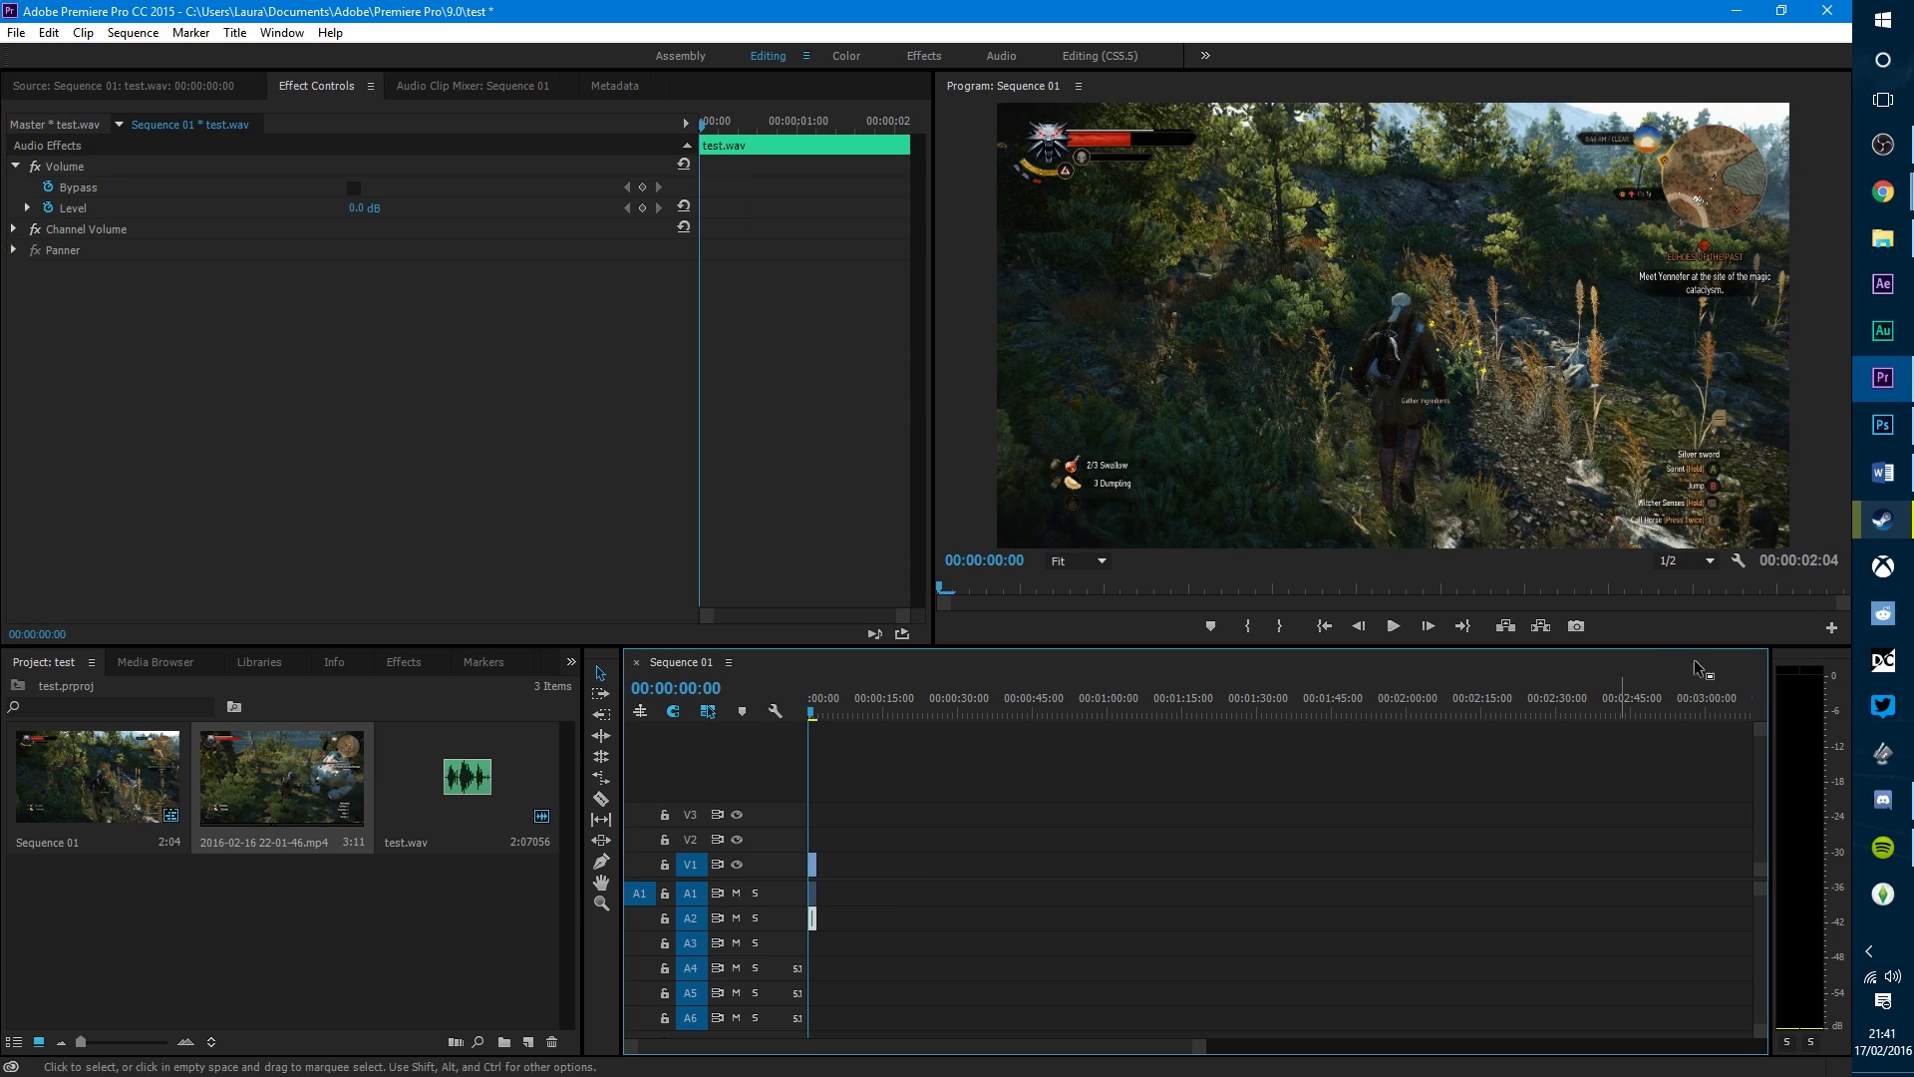
{"action": "key", "text": "space"}
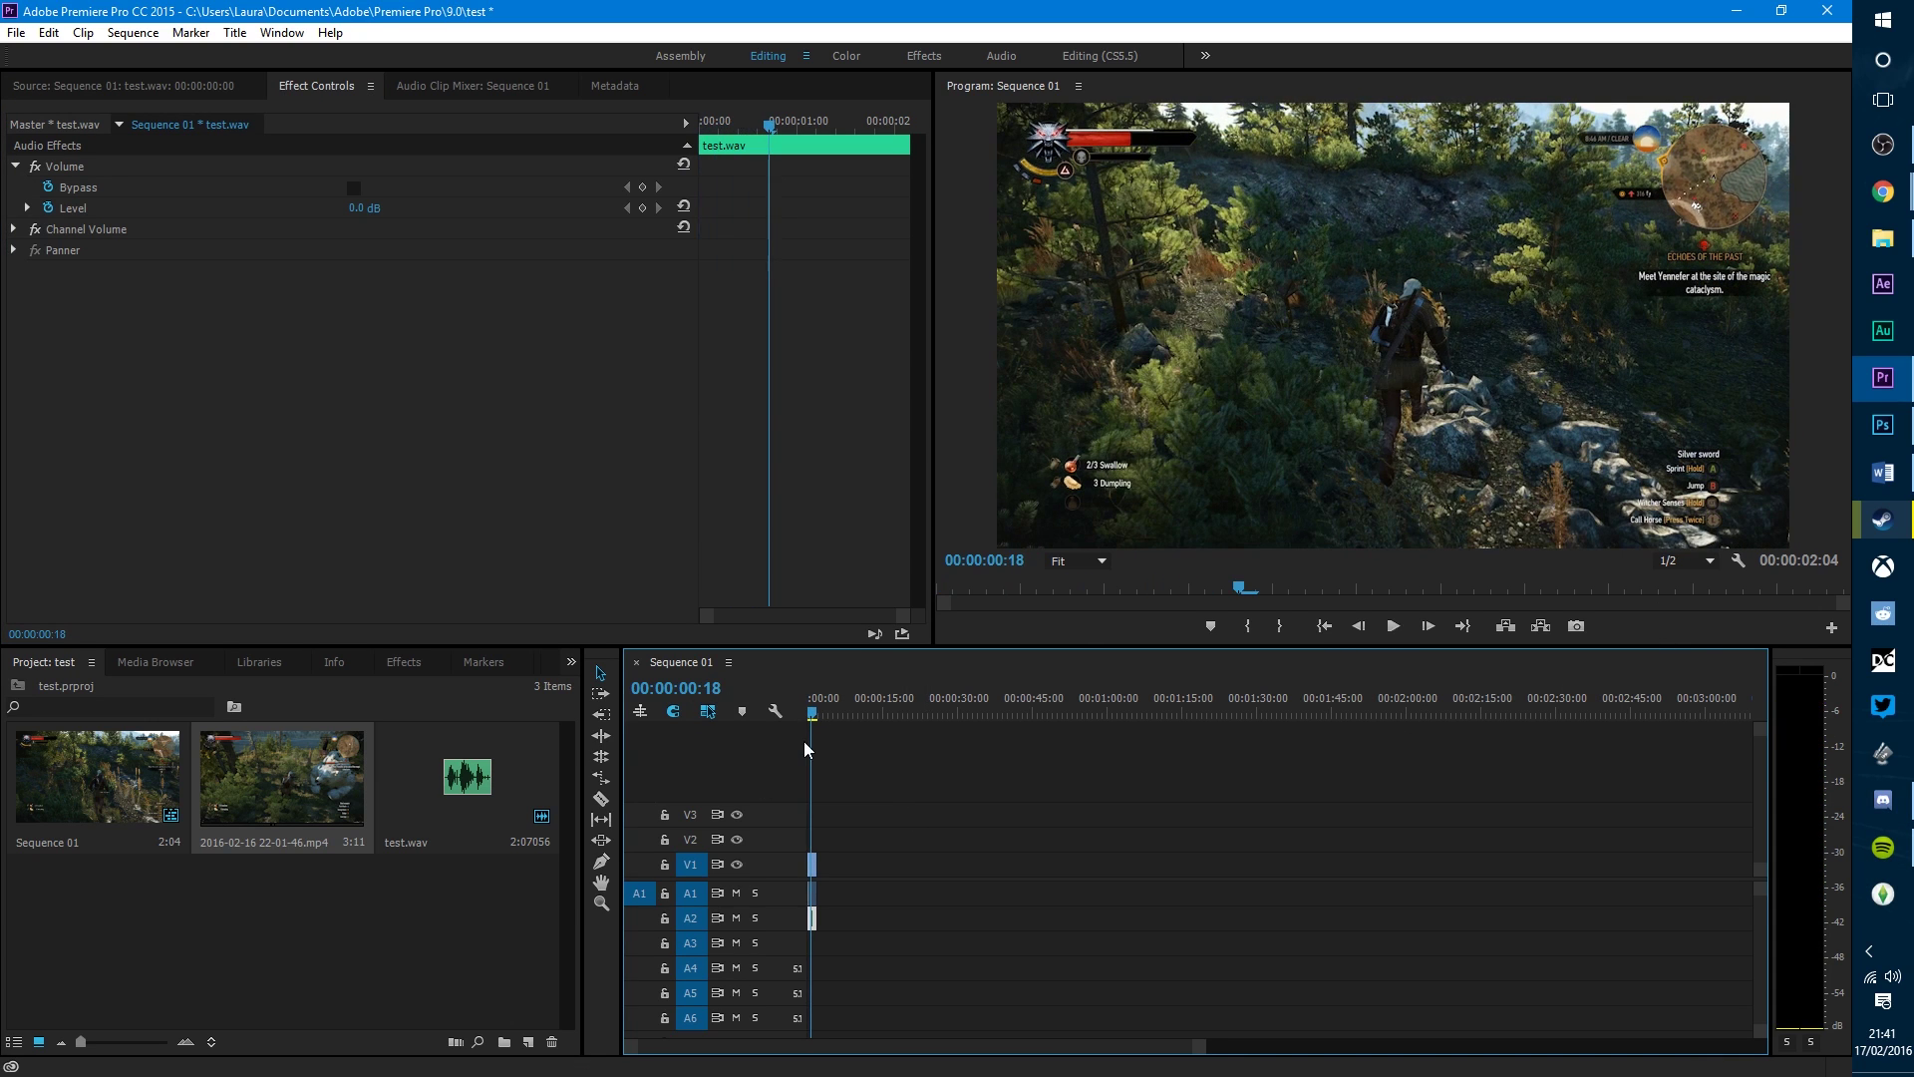
{"action": "key", "text": "space"}
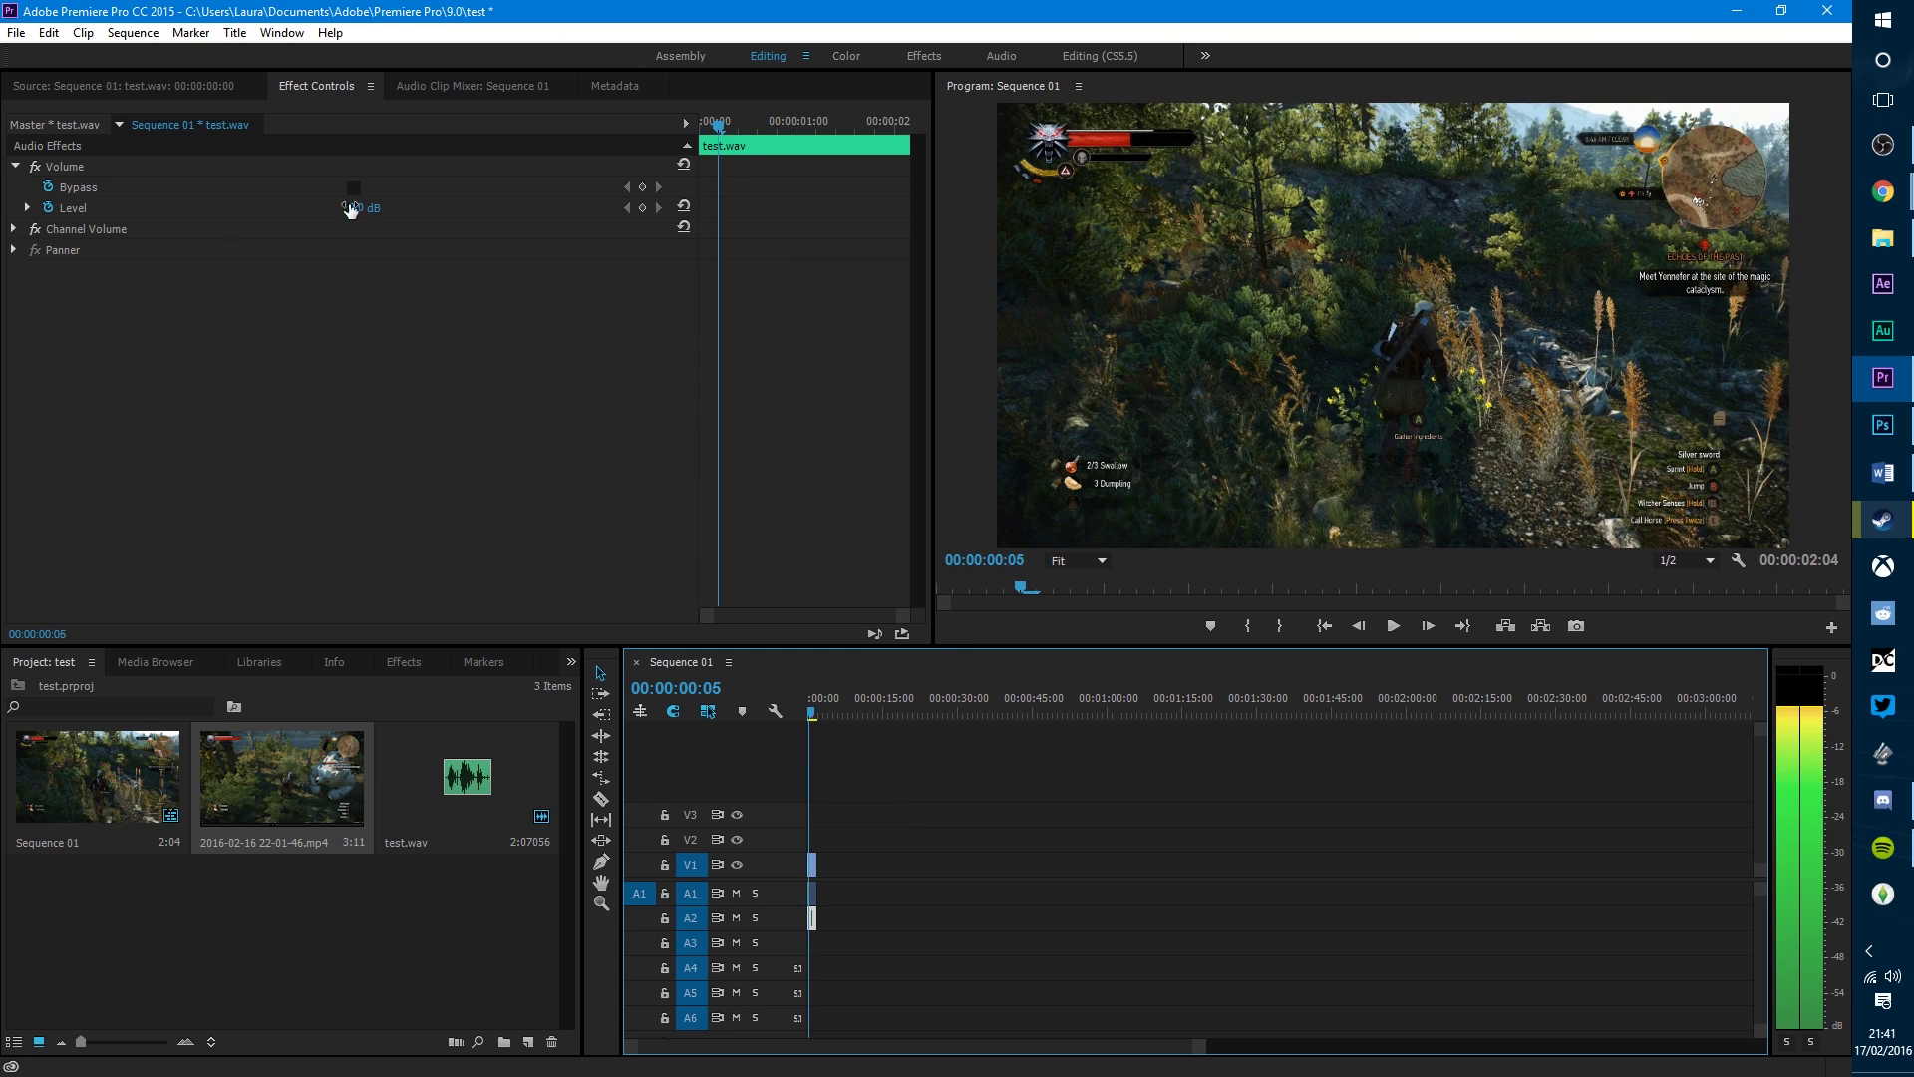
{"action": "left_click", "coordinate": [642, 207]}
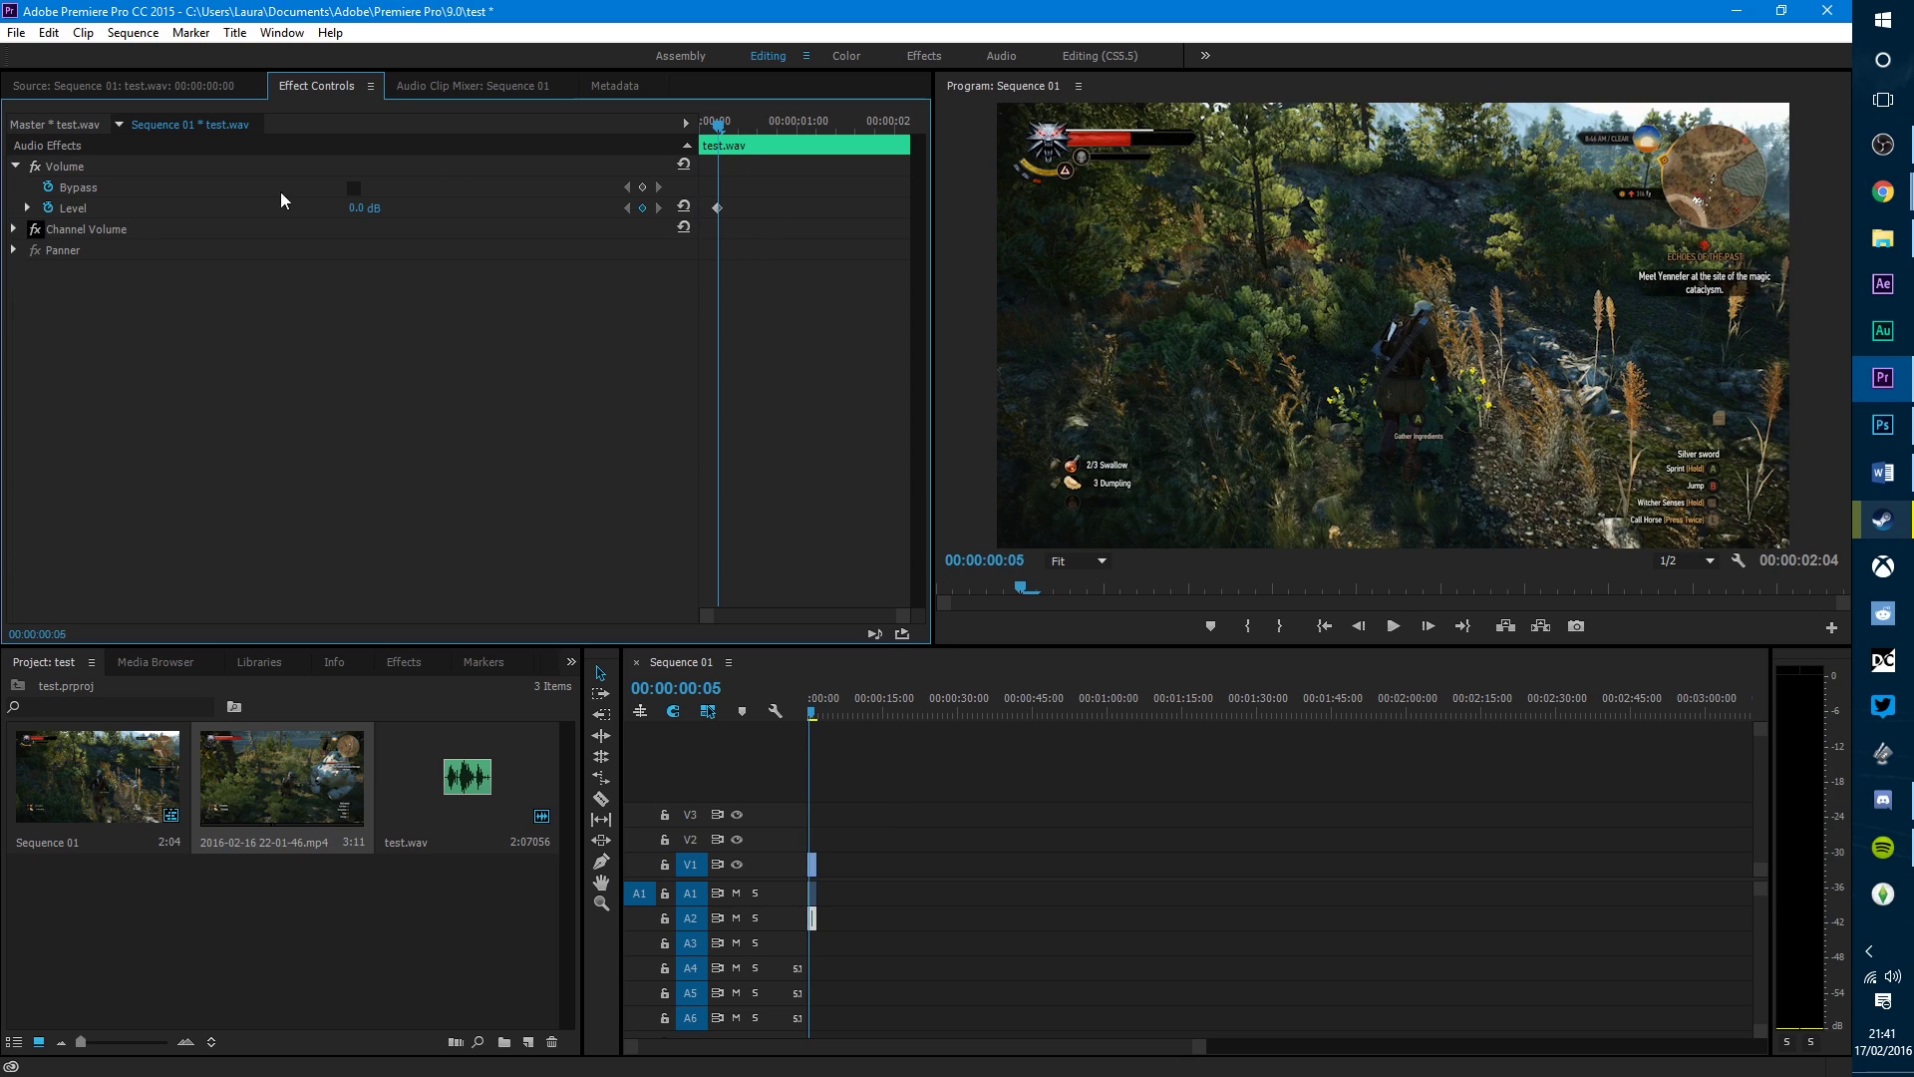
{"action": "left_click", "coordinate": [27, 209]}
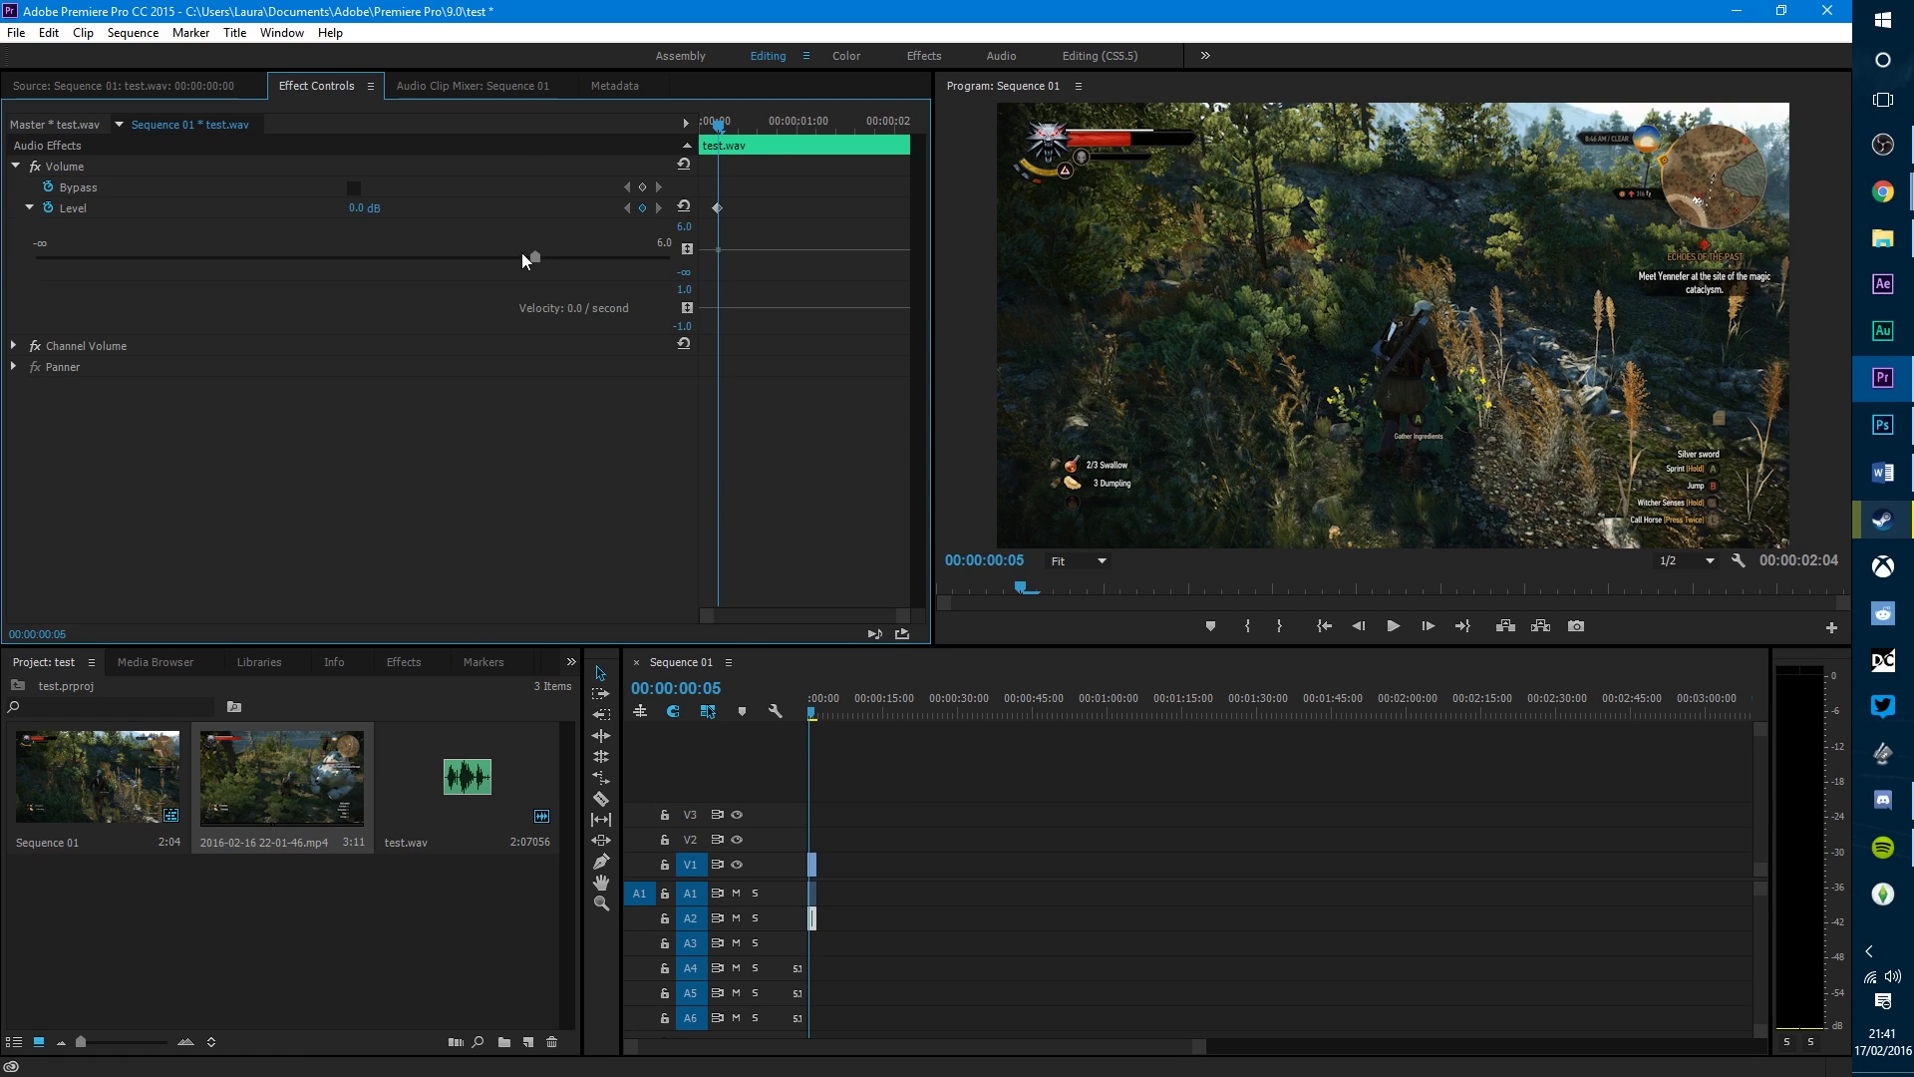
{"action": "left_click_drag", "start_coordinate": [529, 256], "coordinate": [403, 256]}
{"action": "key", "text": "End"}
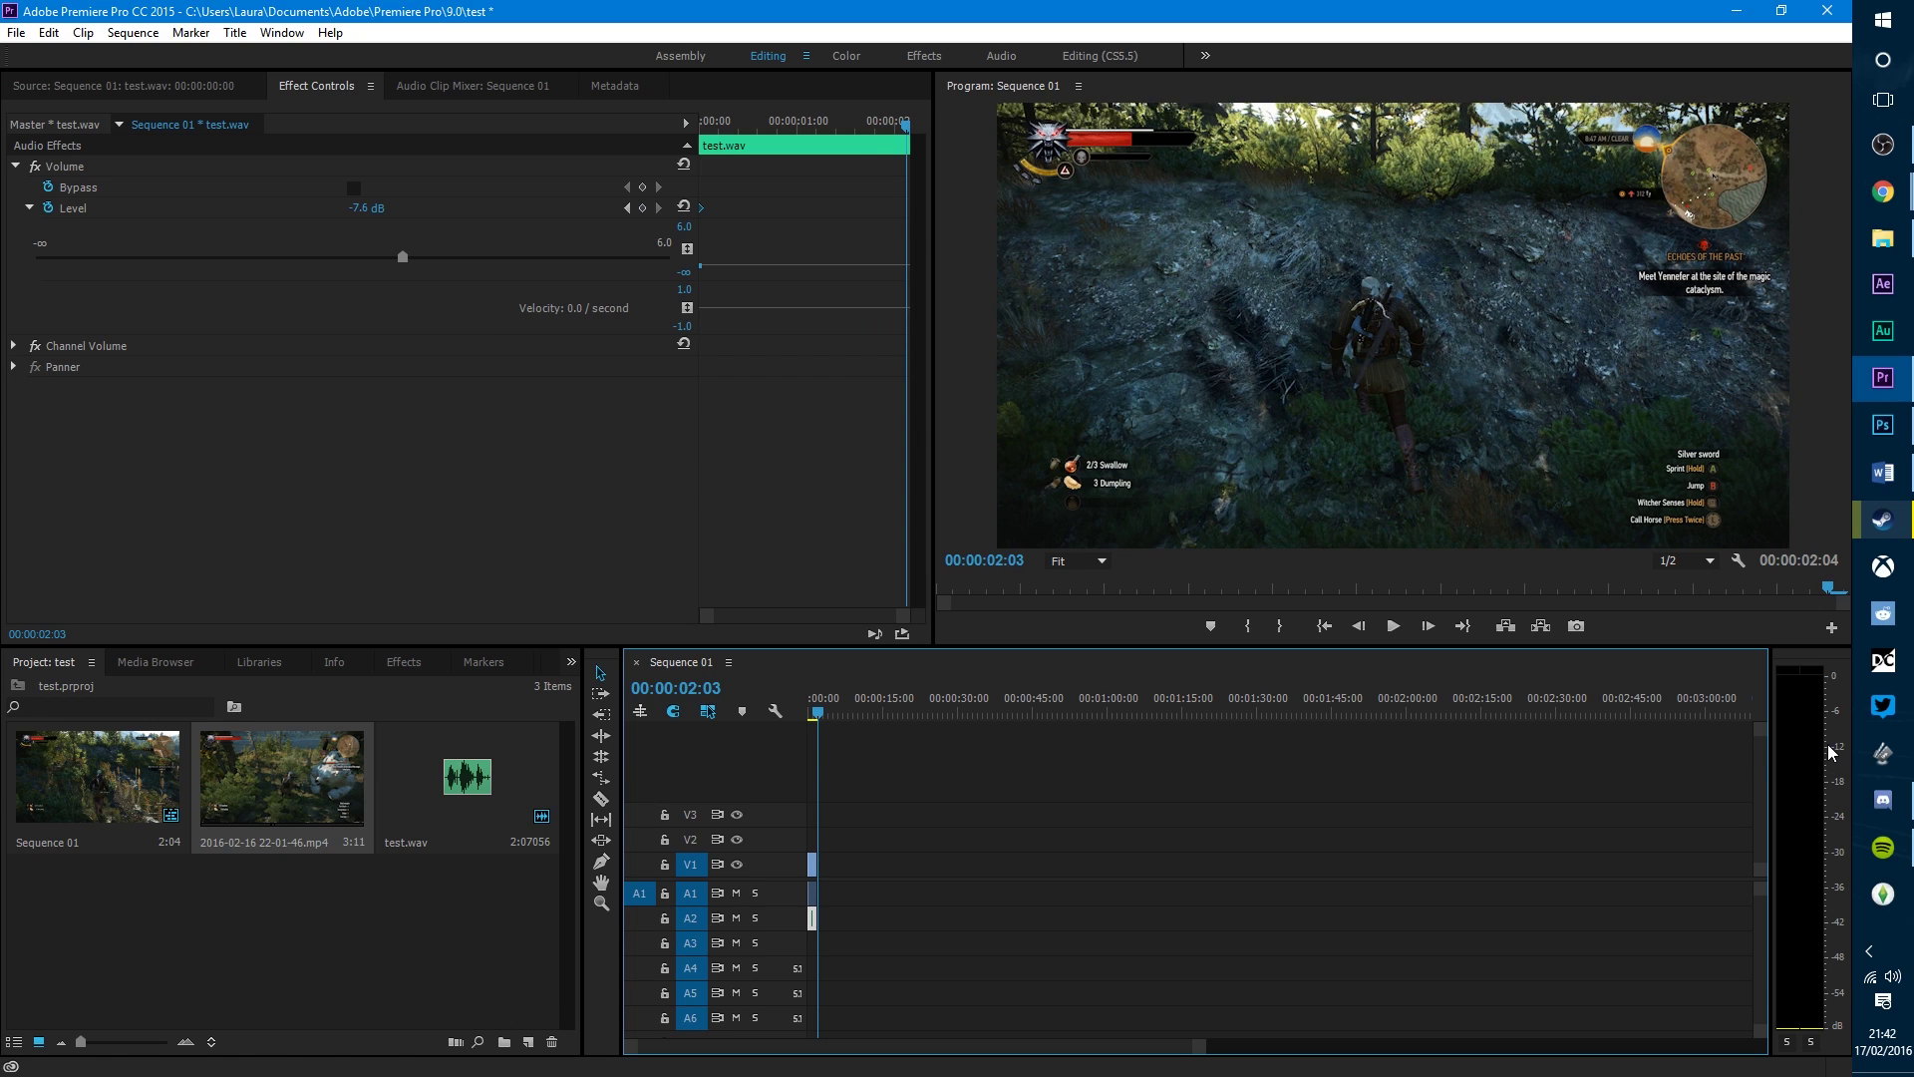
Step: Select the V1 gameplay clip and browse the Effects panel's Video Transitions folder
{"action": "left_click", "coordinate": [627, 207]}
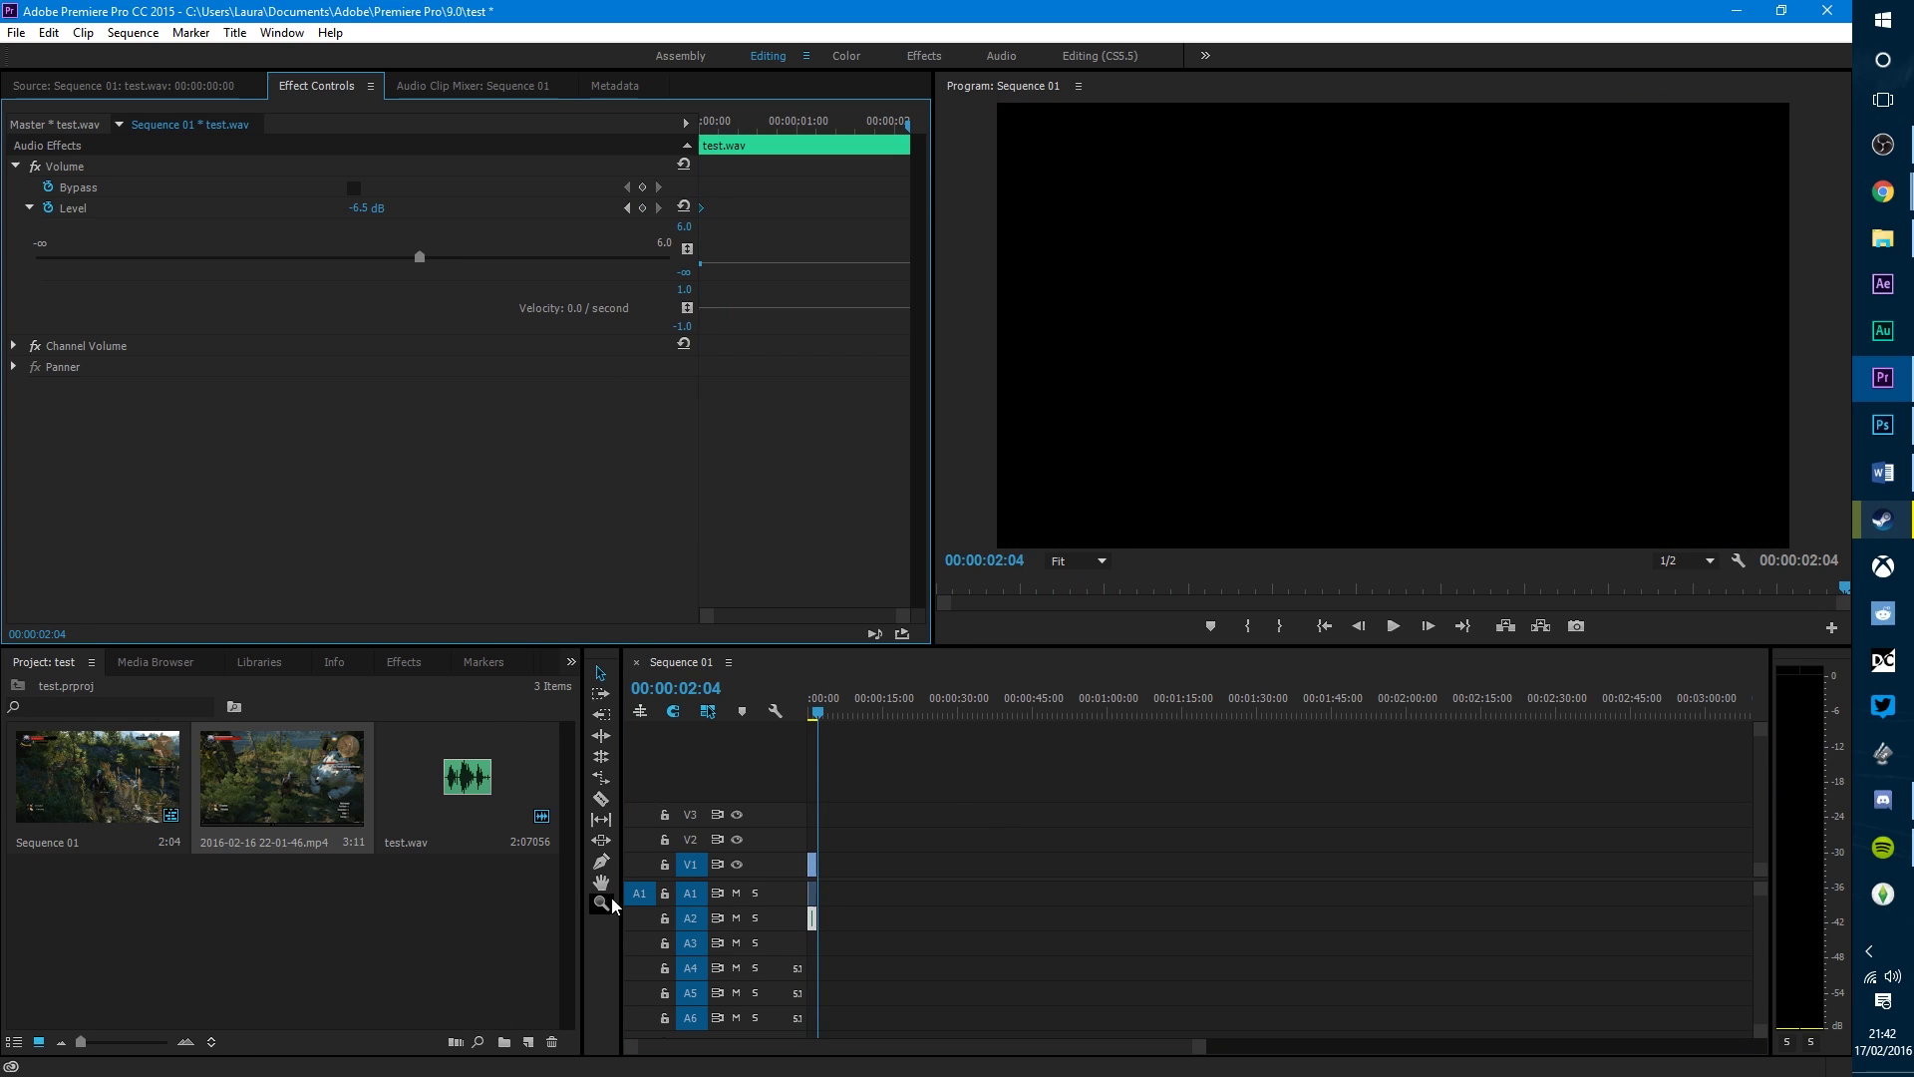
{"action": "left_click", "coordinate": [815, 714]}
{"action": "left_click", "coordinate": [809, 714]}
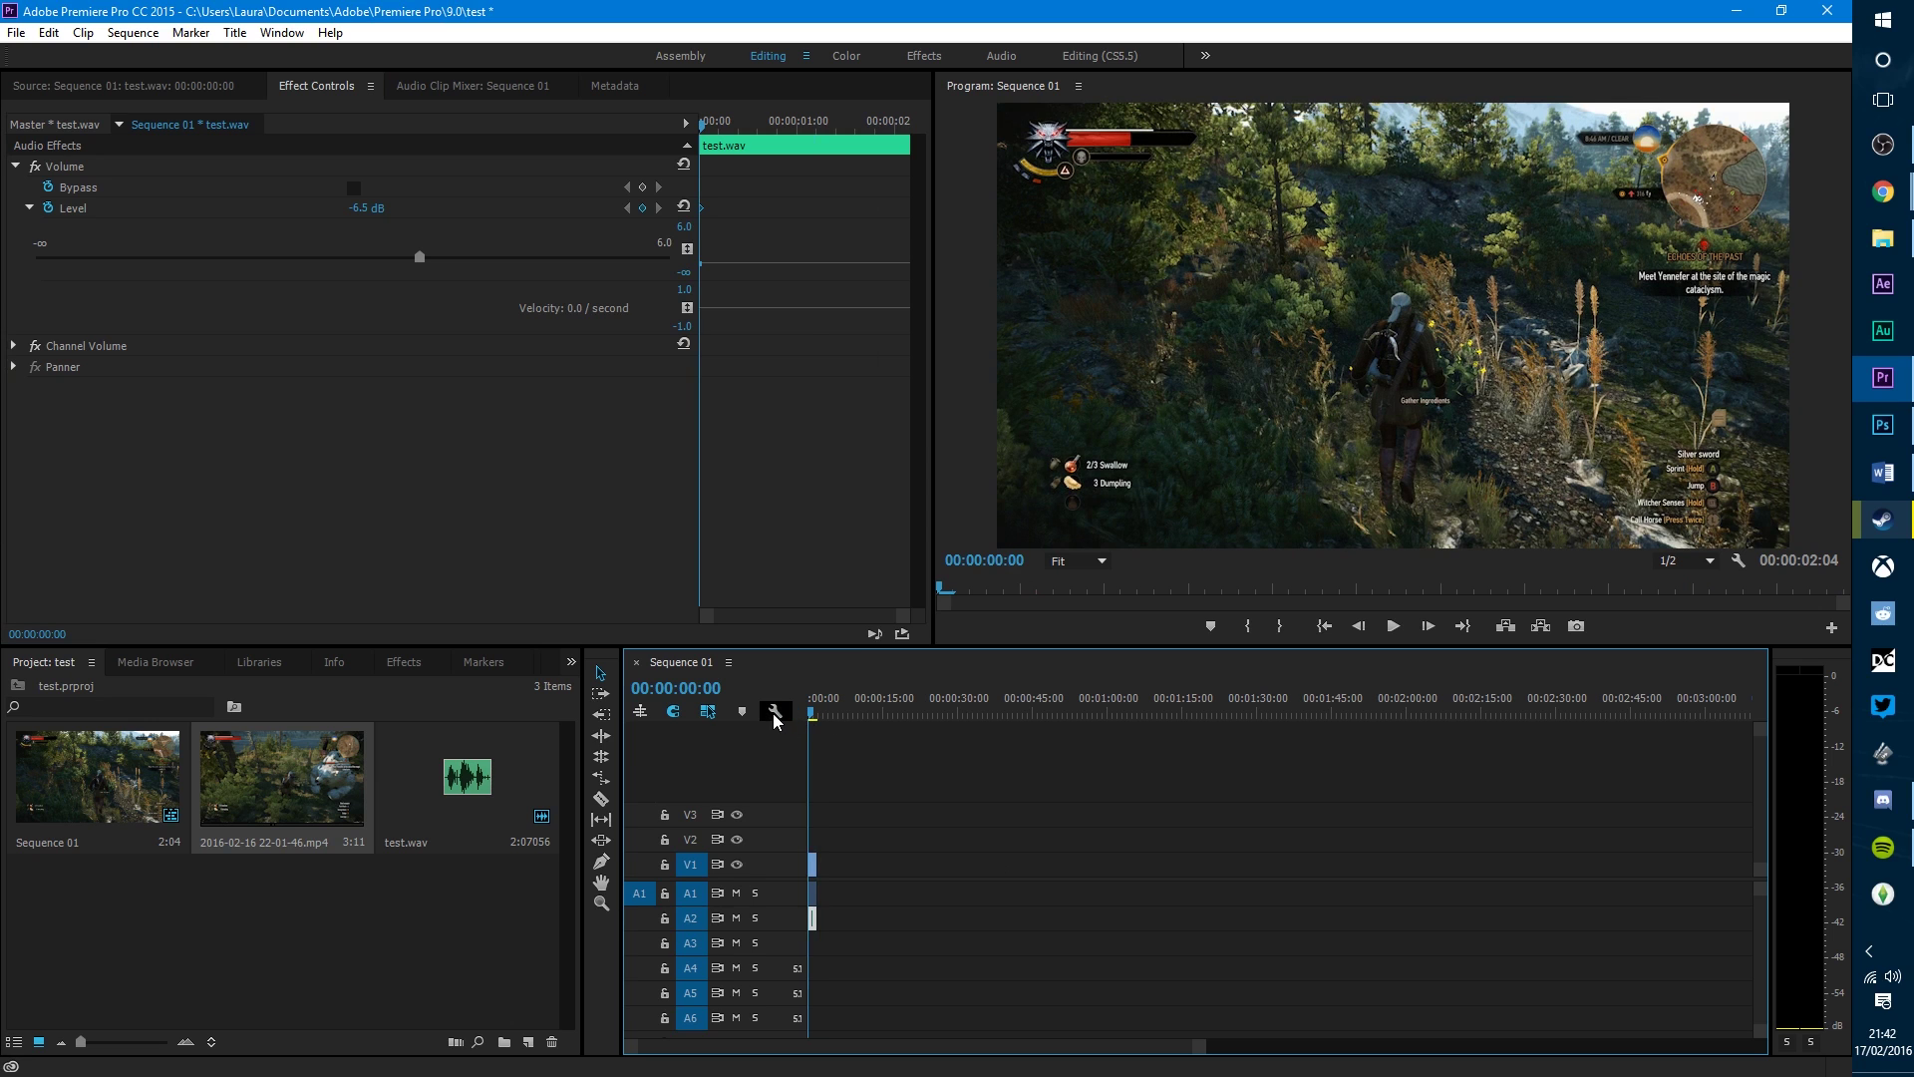
{"action": "left_click", "coordinate": [813, 864]}
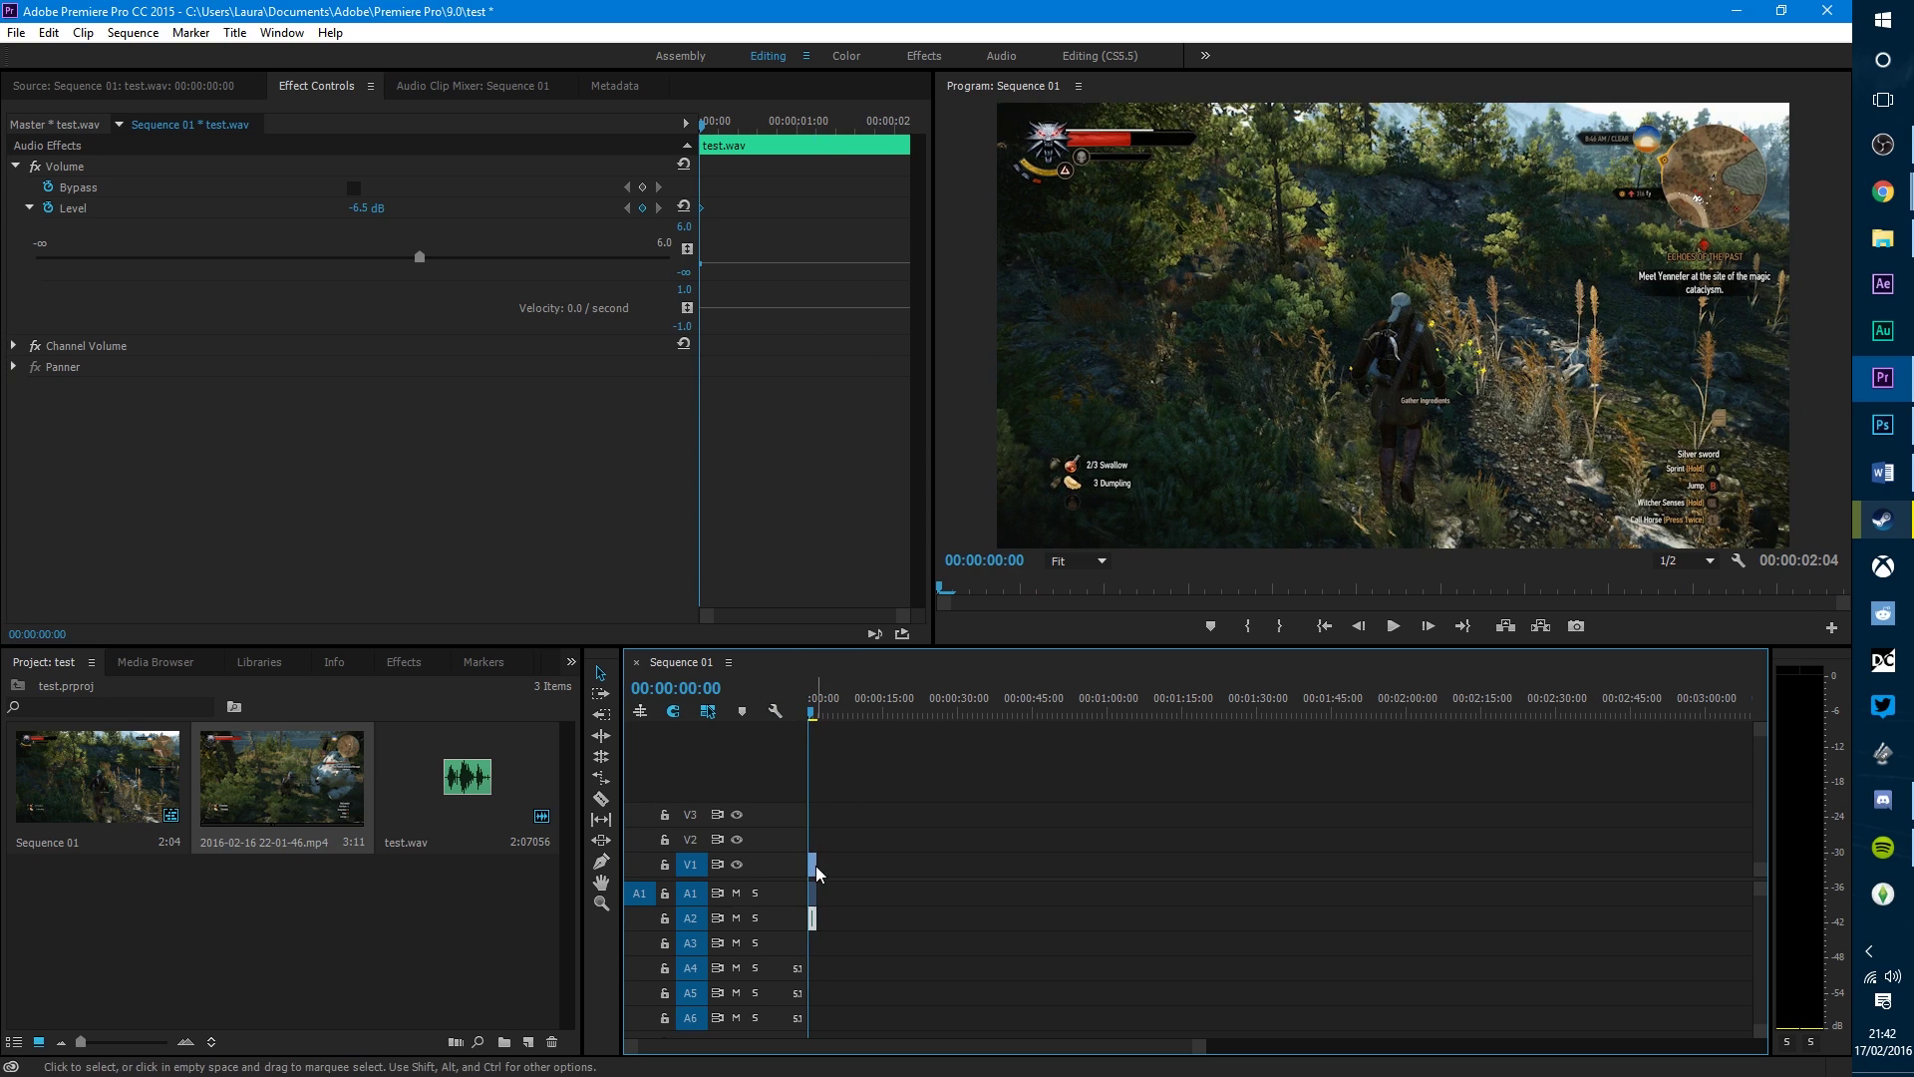
{"action": "left_click", "coordinate": [170, 662]}
{"action": "left_click", "coordinate": [405, 665]}
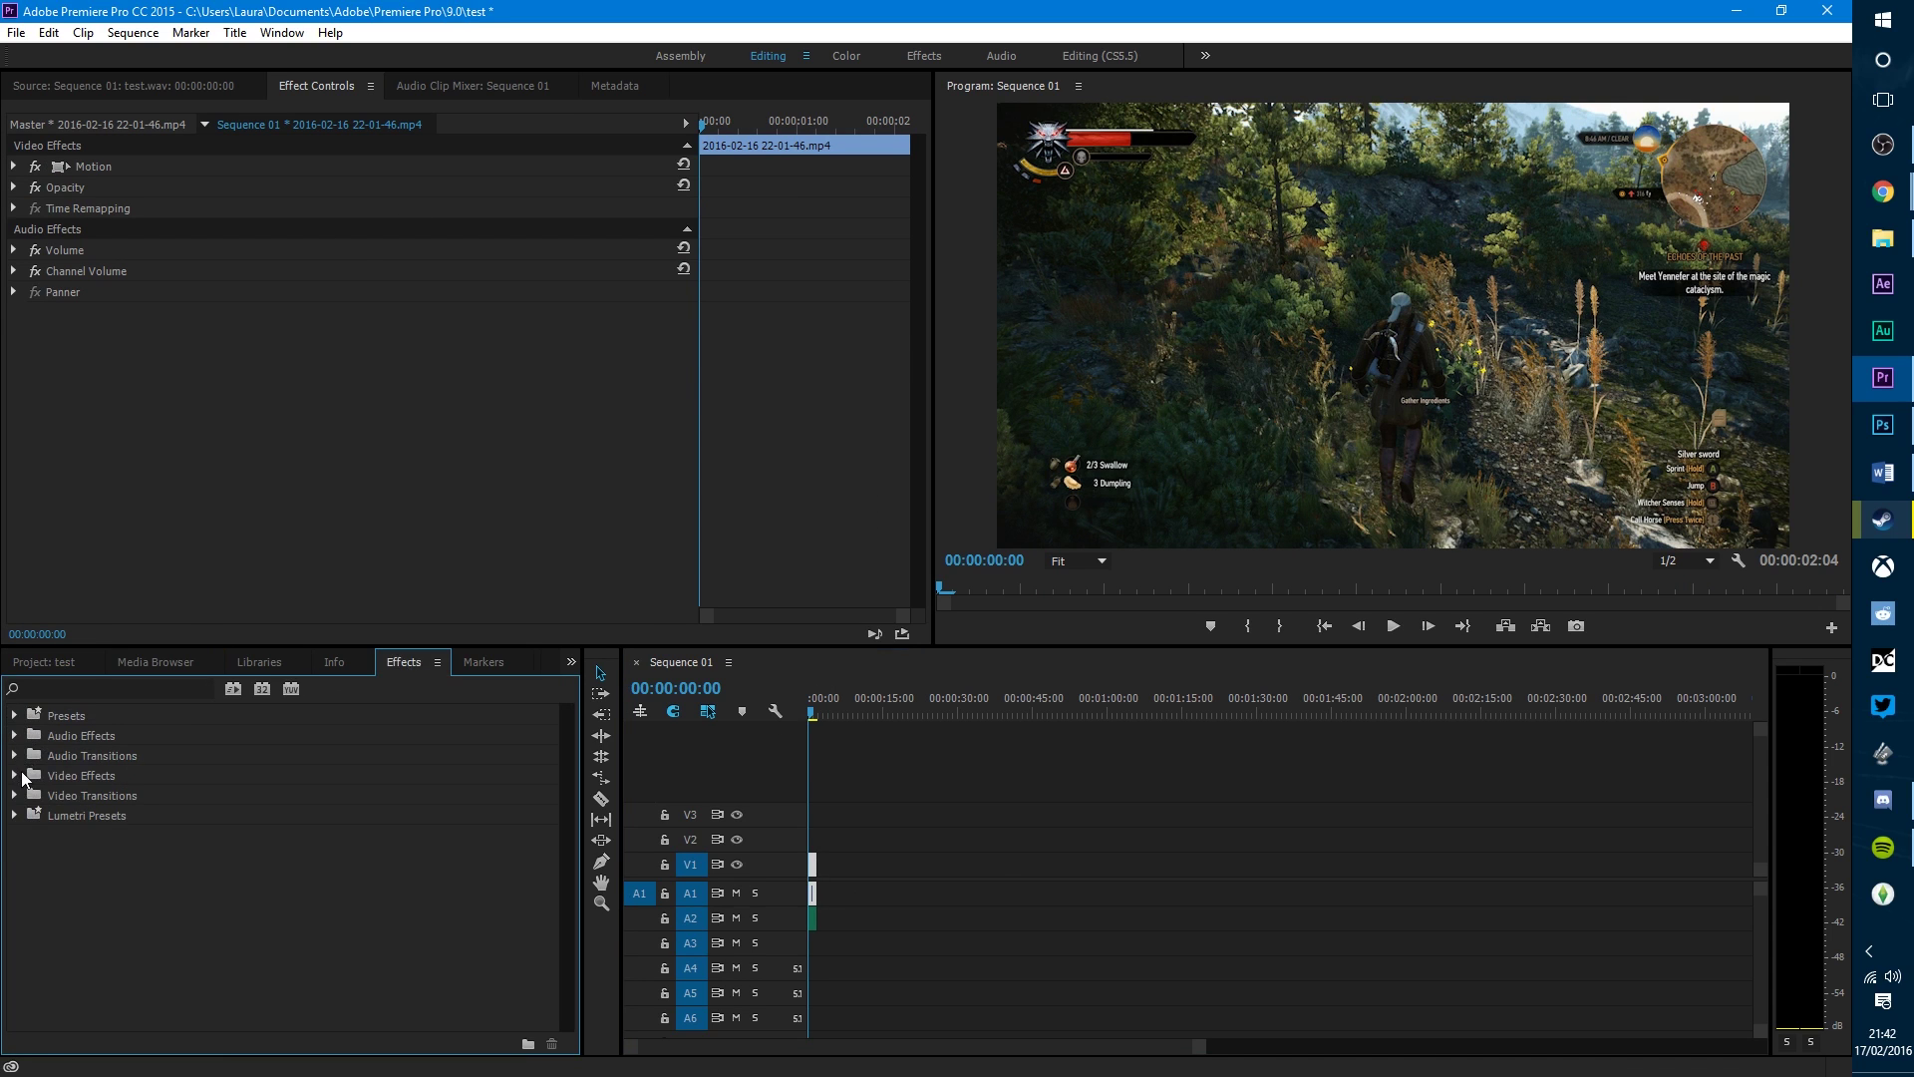
{"action": "left_click", "coordinate": [14, 796]}
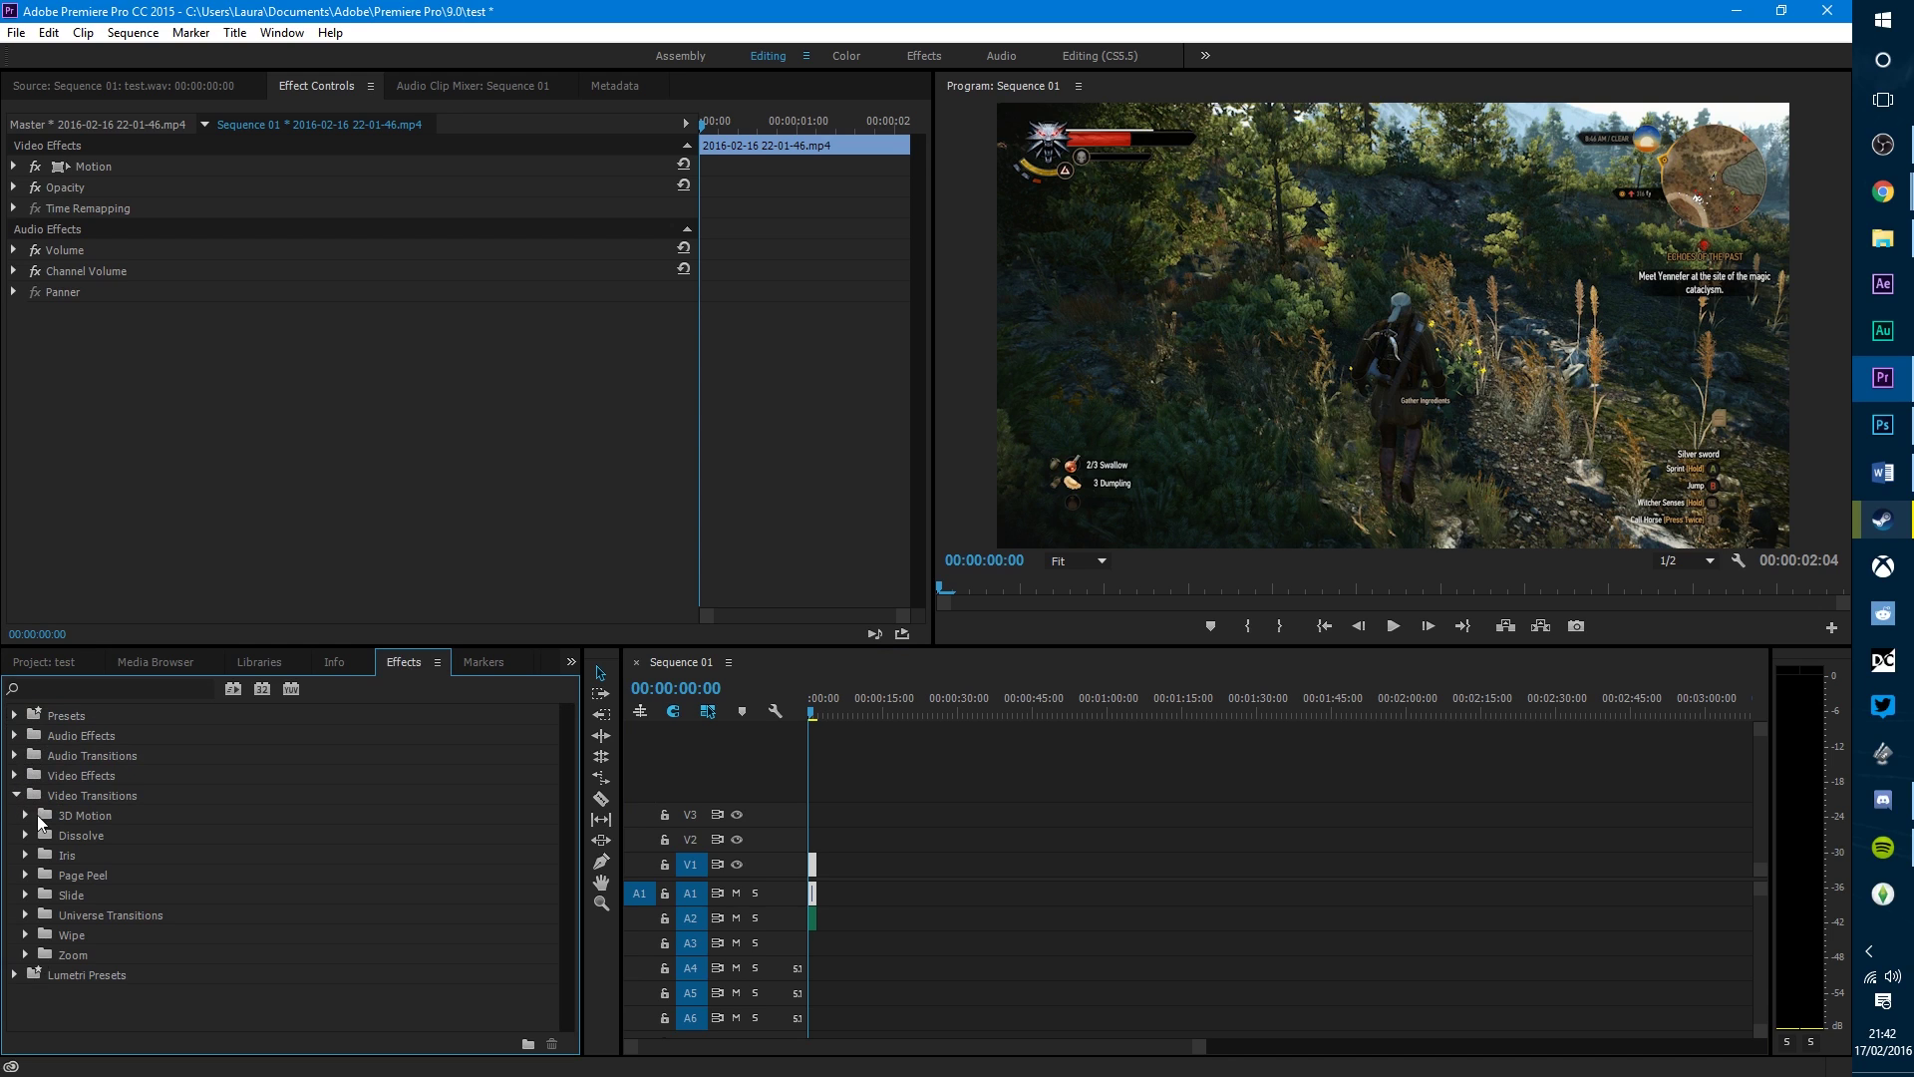
{"action": "left_click", "coordinate": [17, 794]}
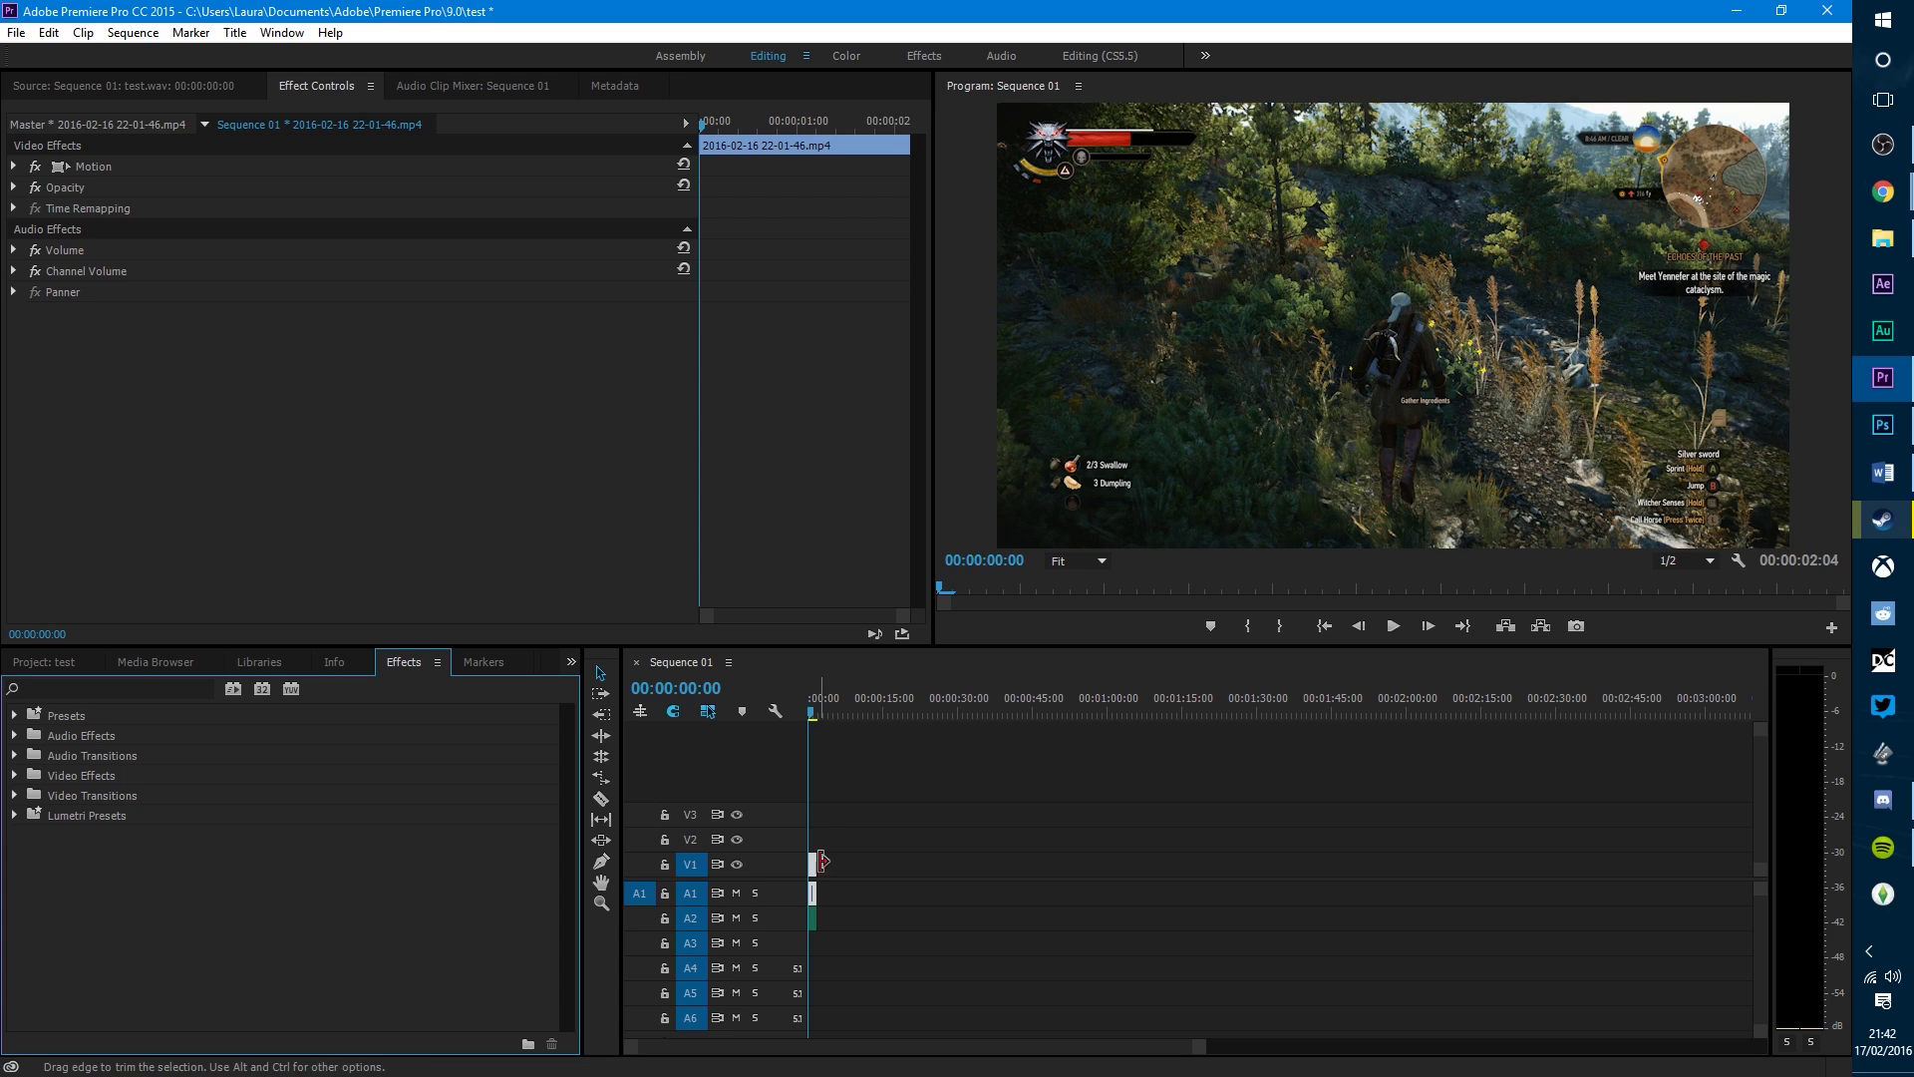
Step: Add opacity keyframes at 00:00:00:02 and the clip start, setting the start keyframe to 0%
{"action": "left_click", "coordinate": [14, 188]}
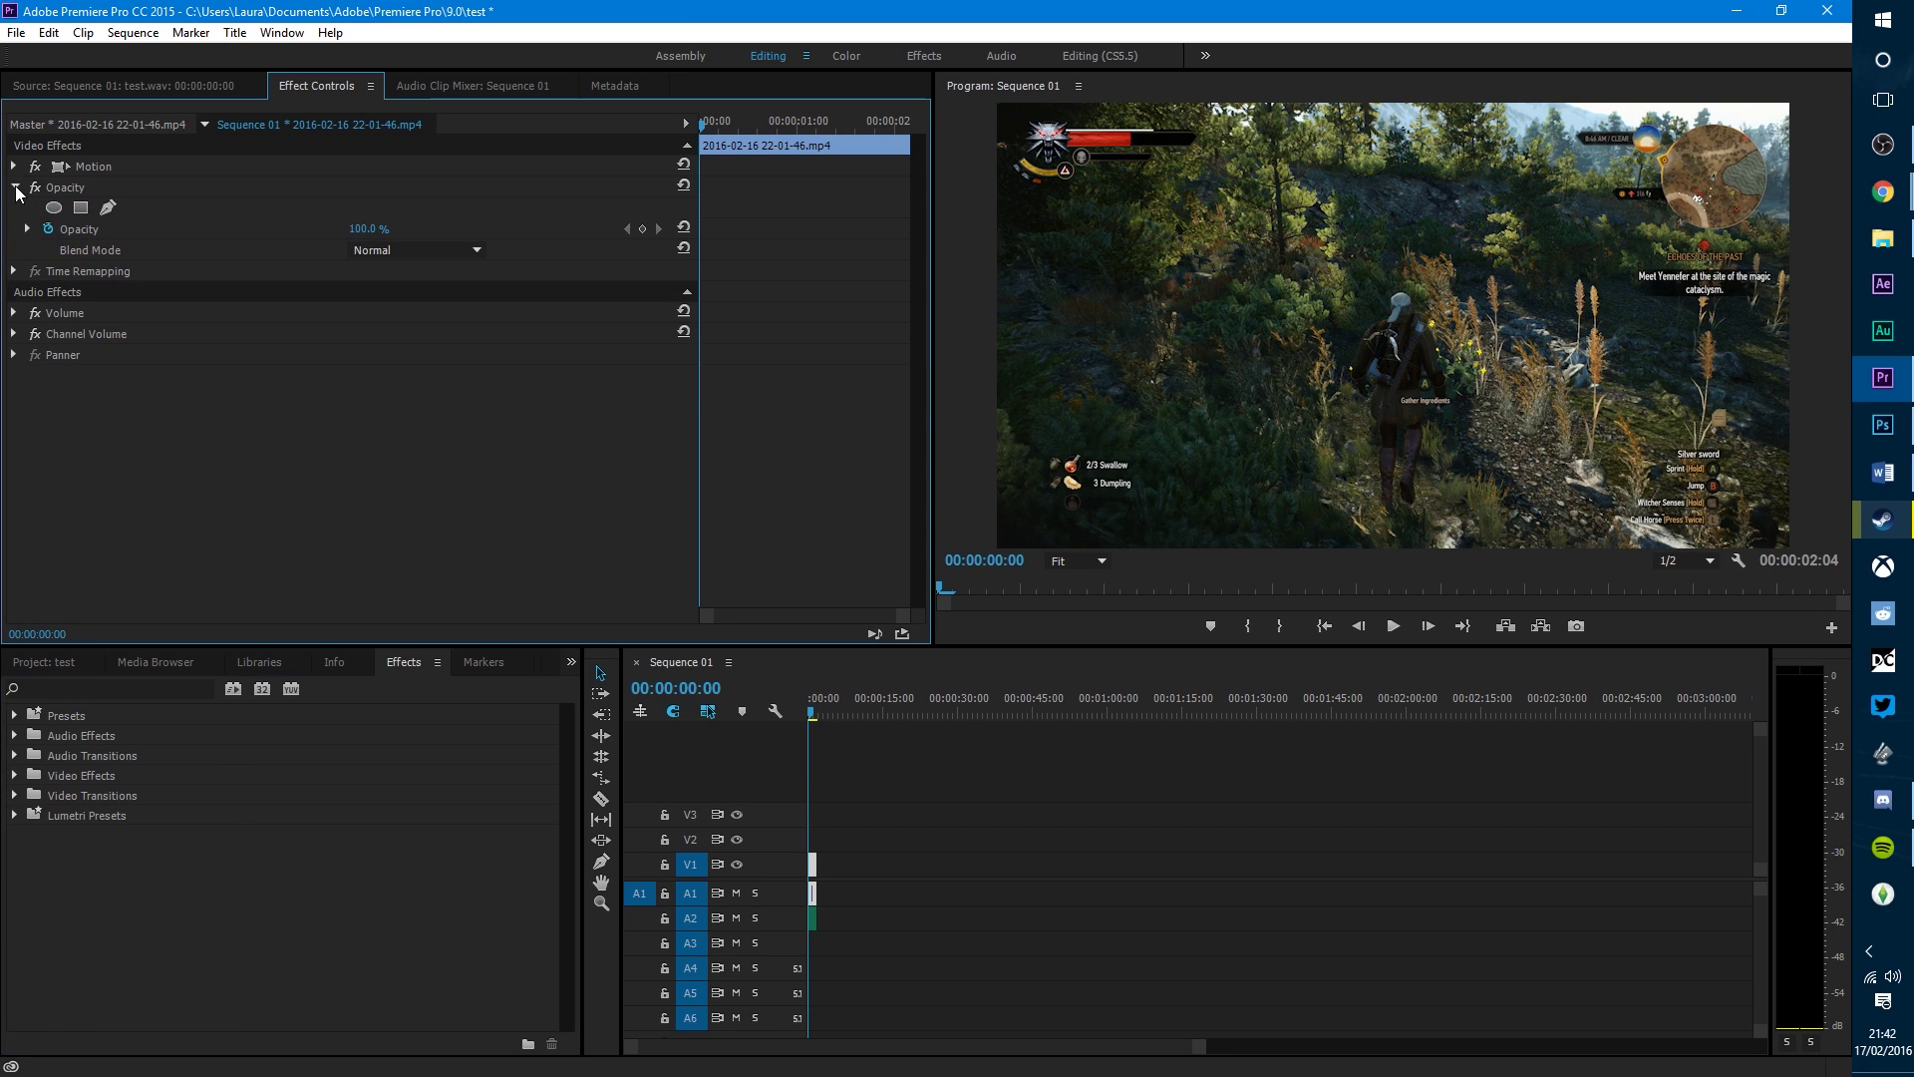
{"action": "left_click_drag", "start_coordinate": [702, 122], "coordinate": [709, 125]}
{"action": "left_click", "coordinate": [643, 229]}
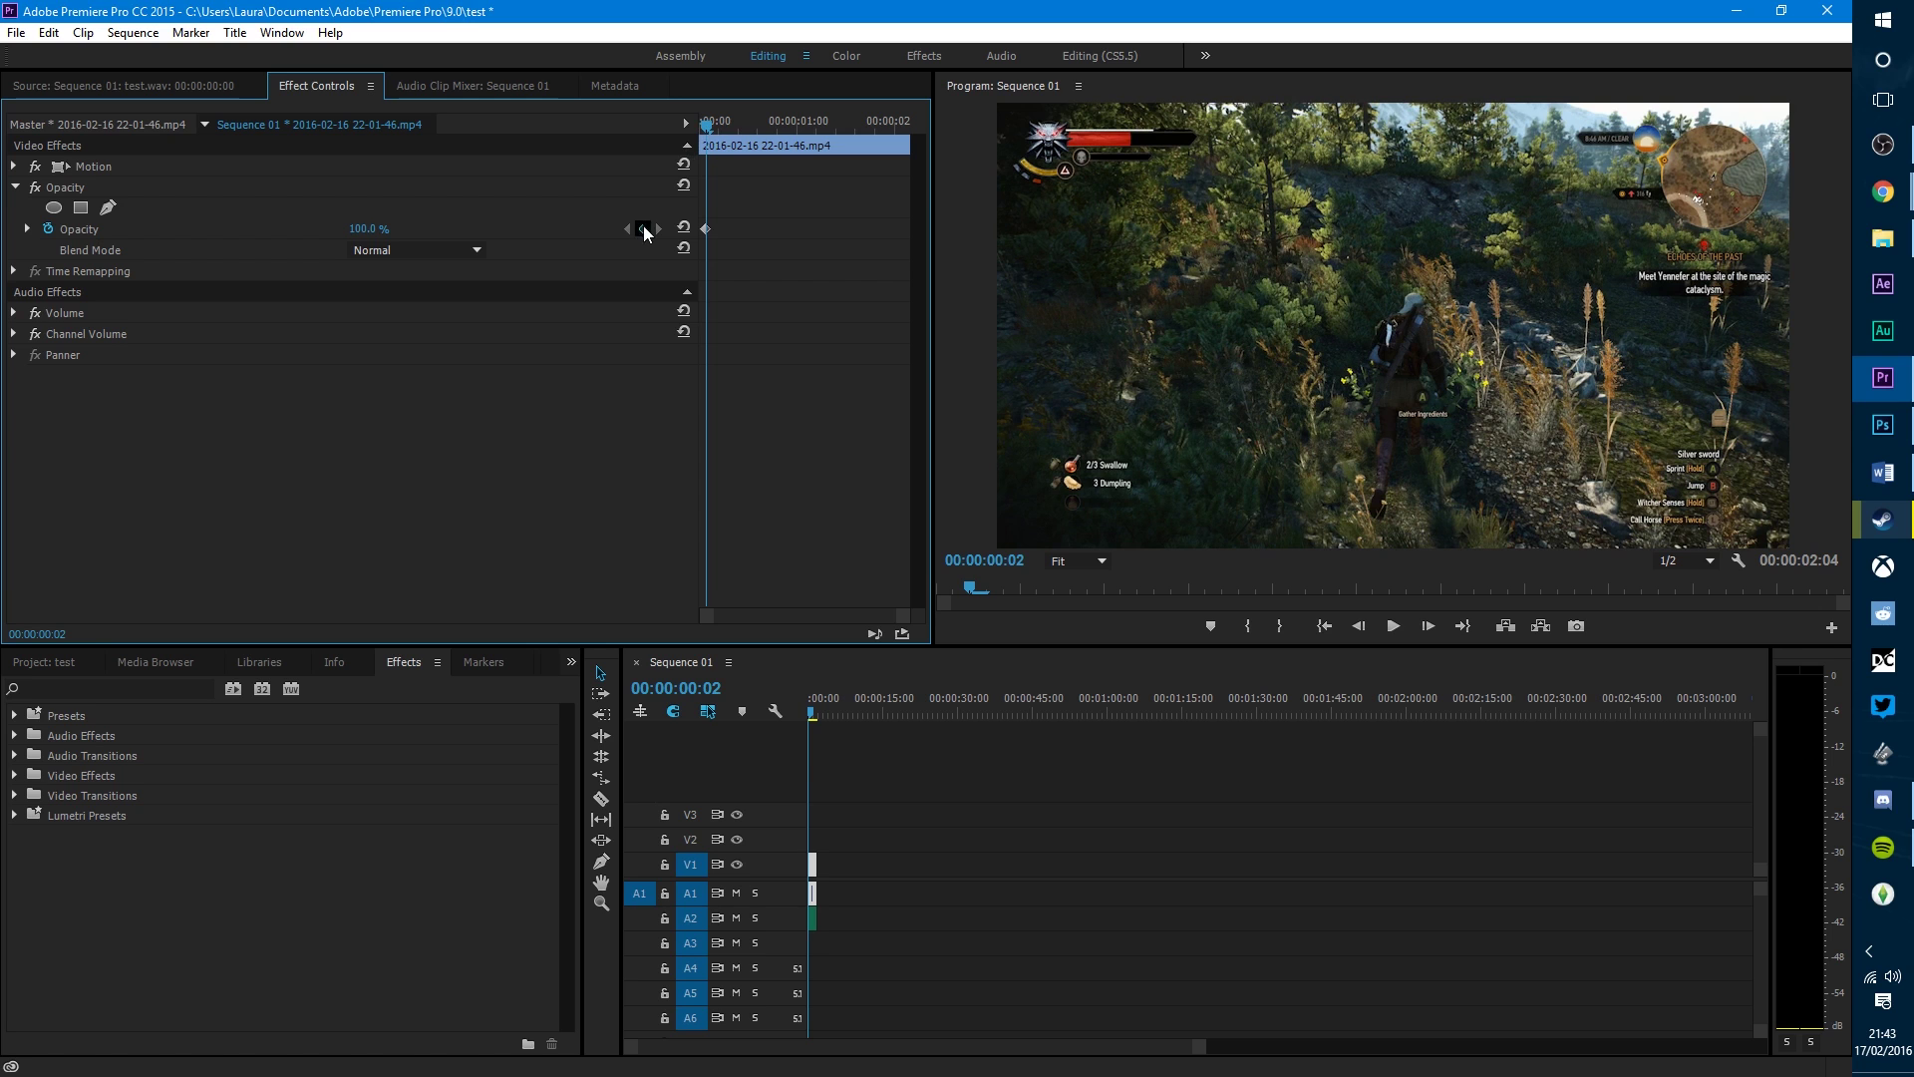
{"action": "left_click_drag", "start_coordinate": [706, 125], "coordinate": [688, 138]}
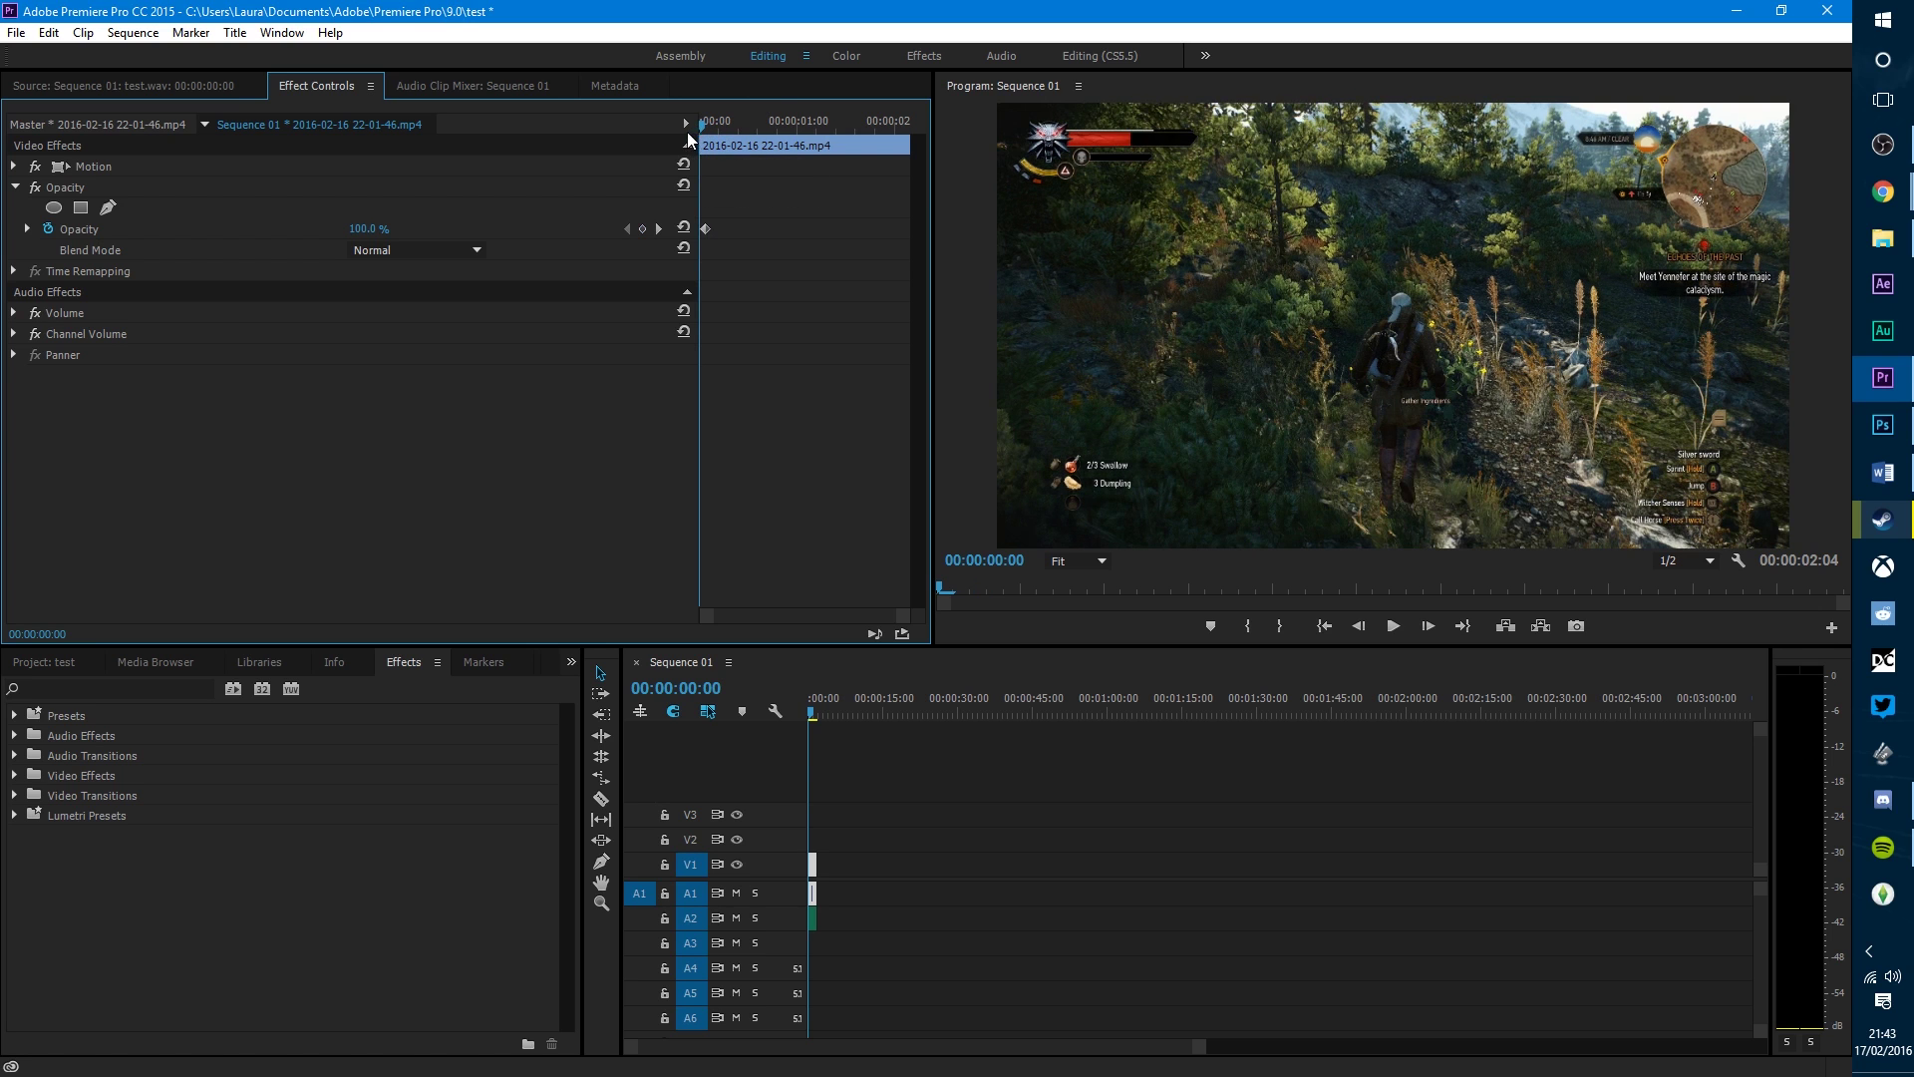
{"action": "left_click", "coordinate": [643, 229]}
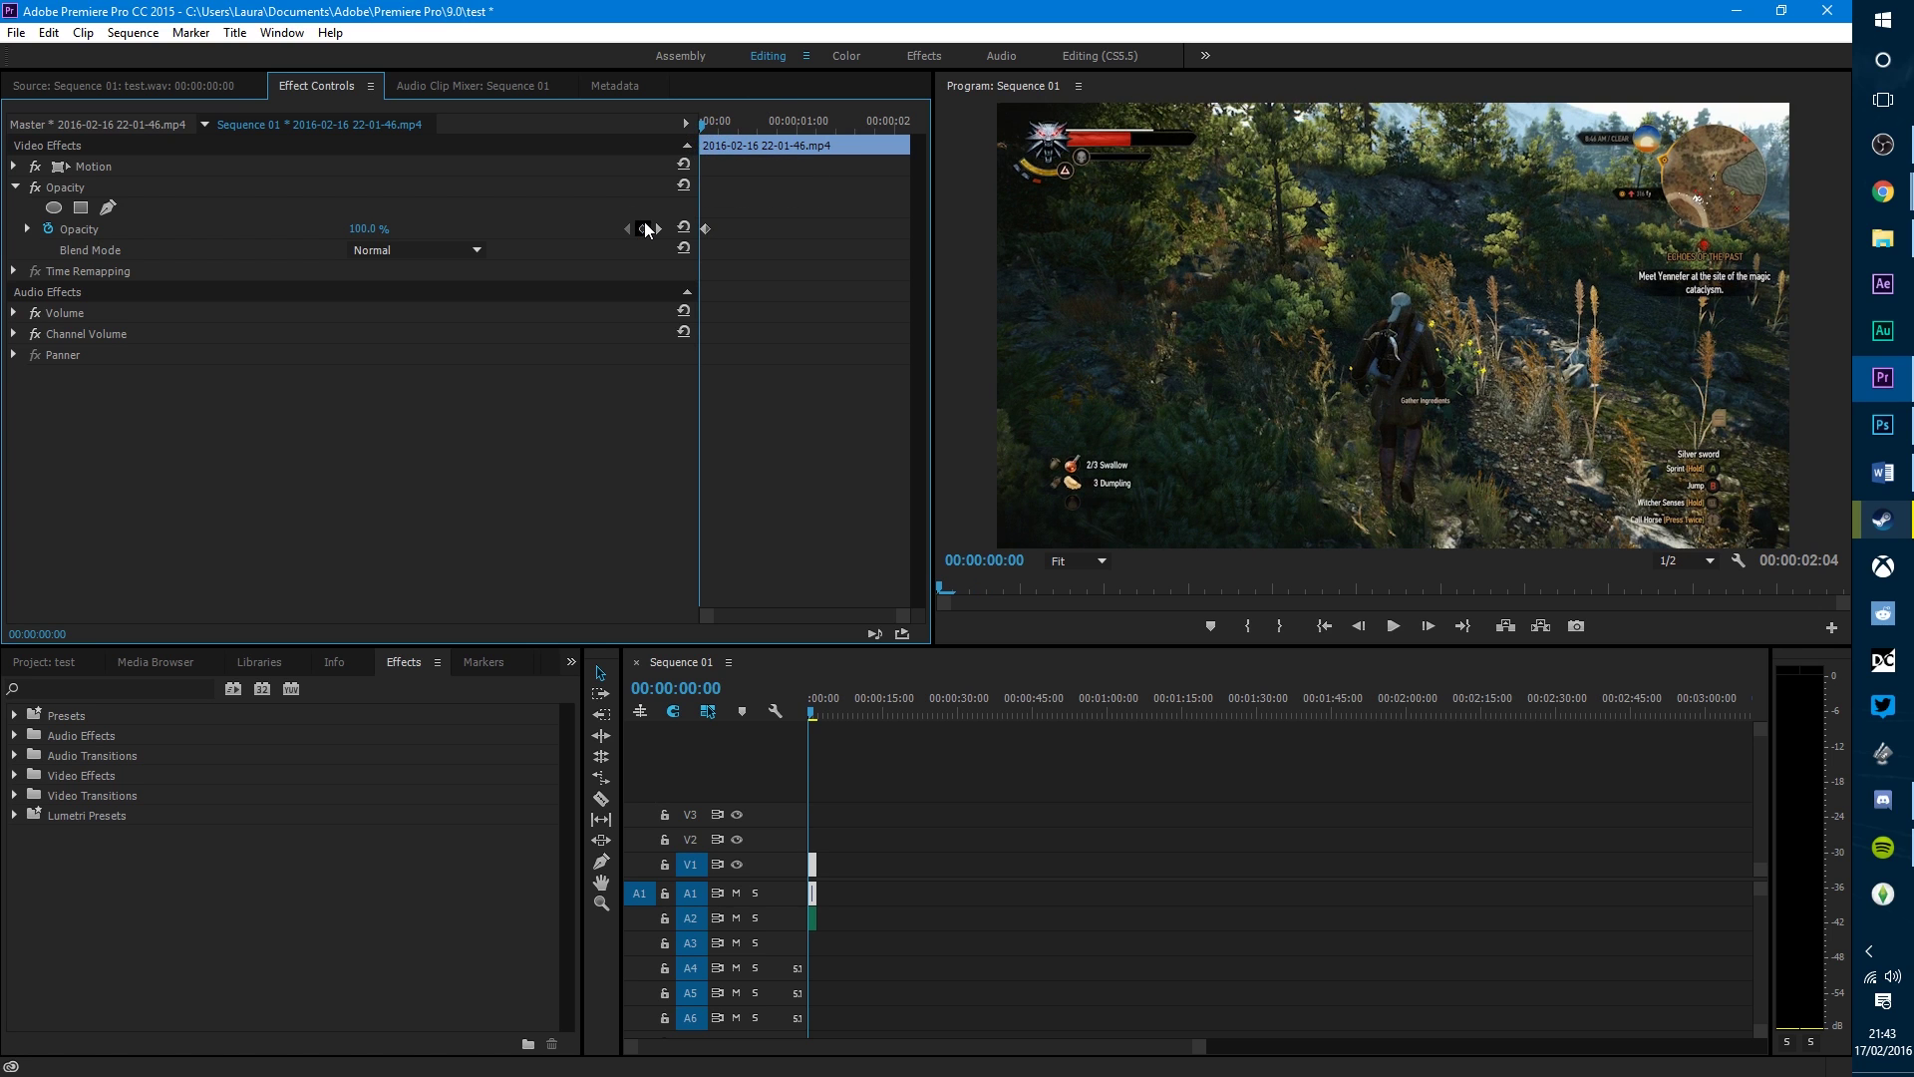
{"action": "left_click", "coordinate": [382, 229]}
{"action": "type", "text": "0"}
{"action": "key", "text": "Return"}
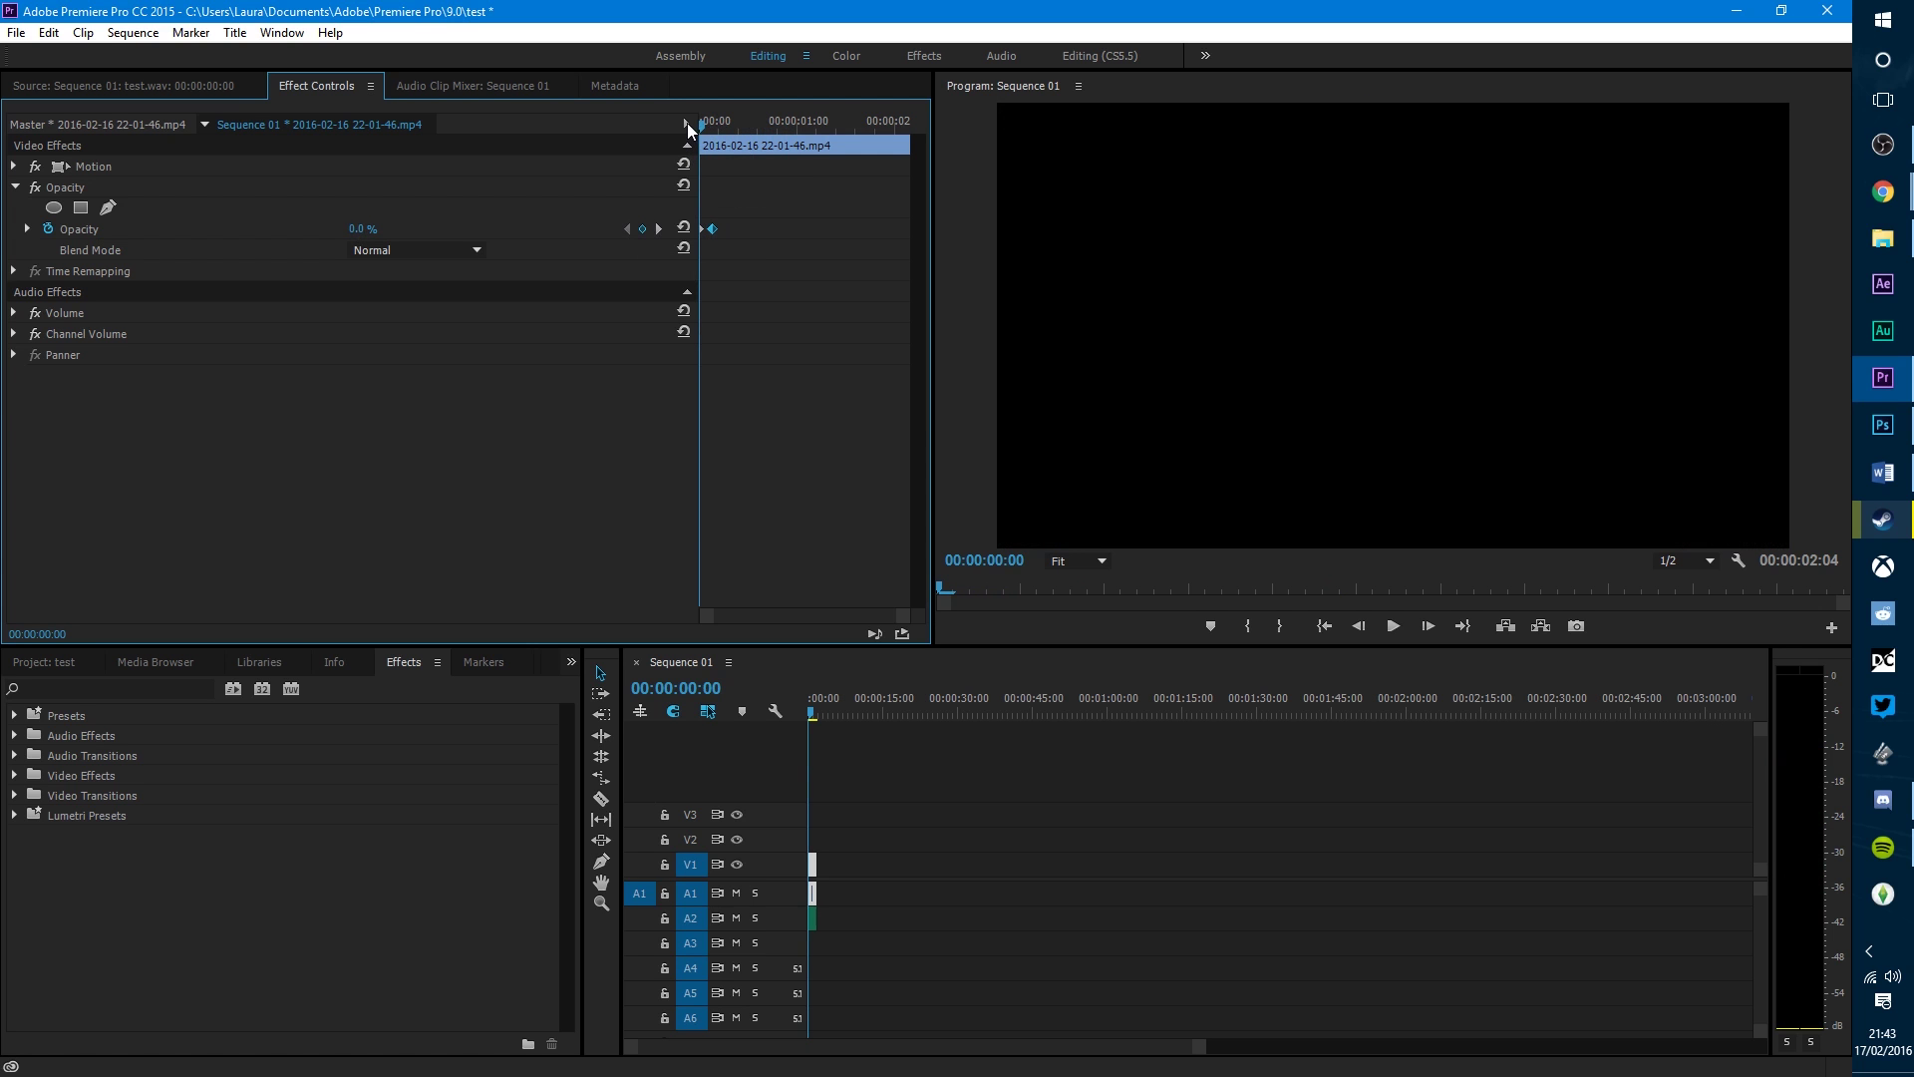
Step: Preview the fade-in, then delete the starting 0% opacity keyframe and return to the sequence start
{"action": "key", "text": "space"}
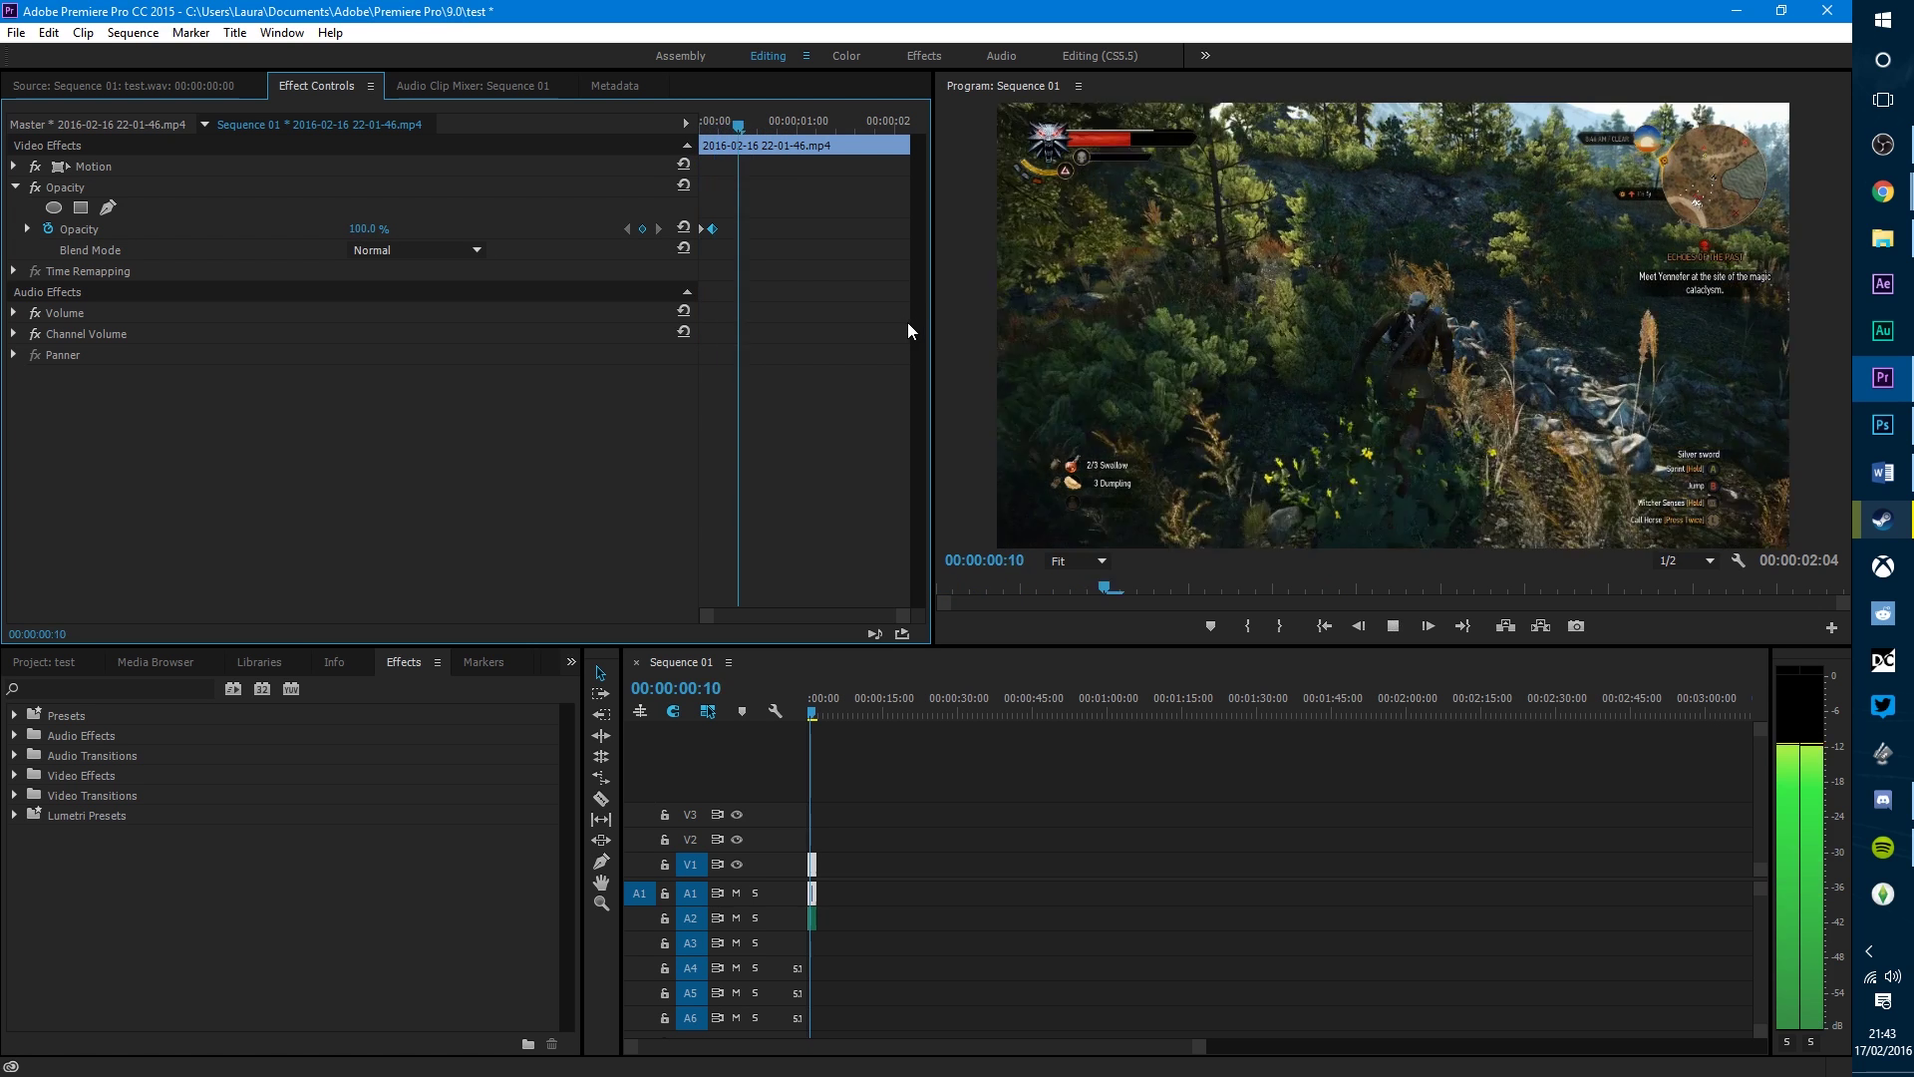
{"action": "key", "text": "space"}
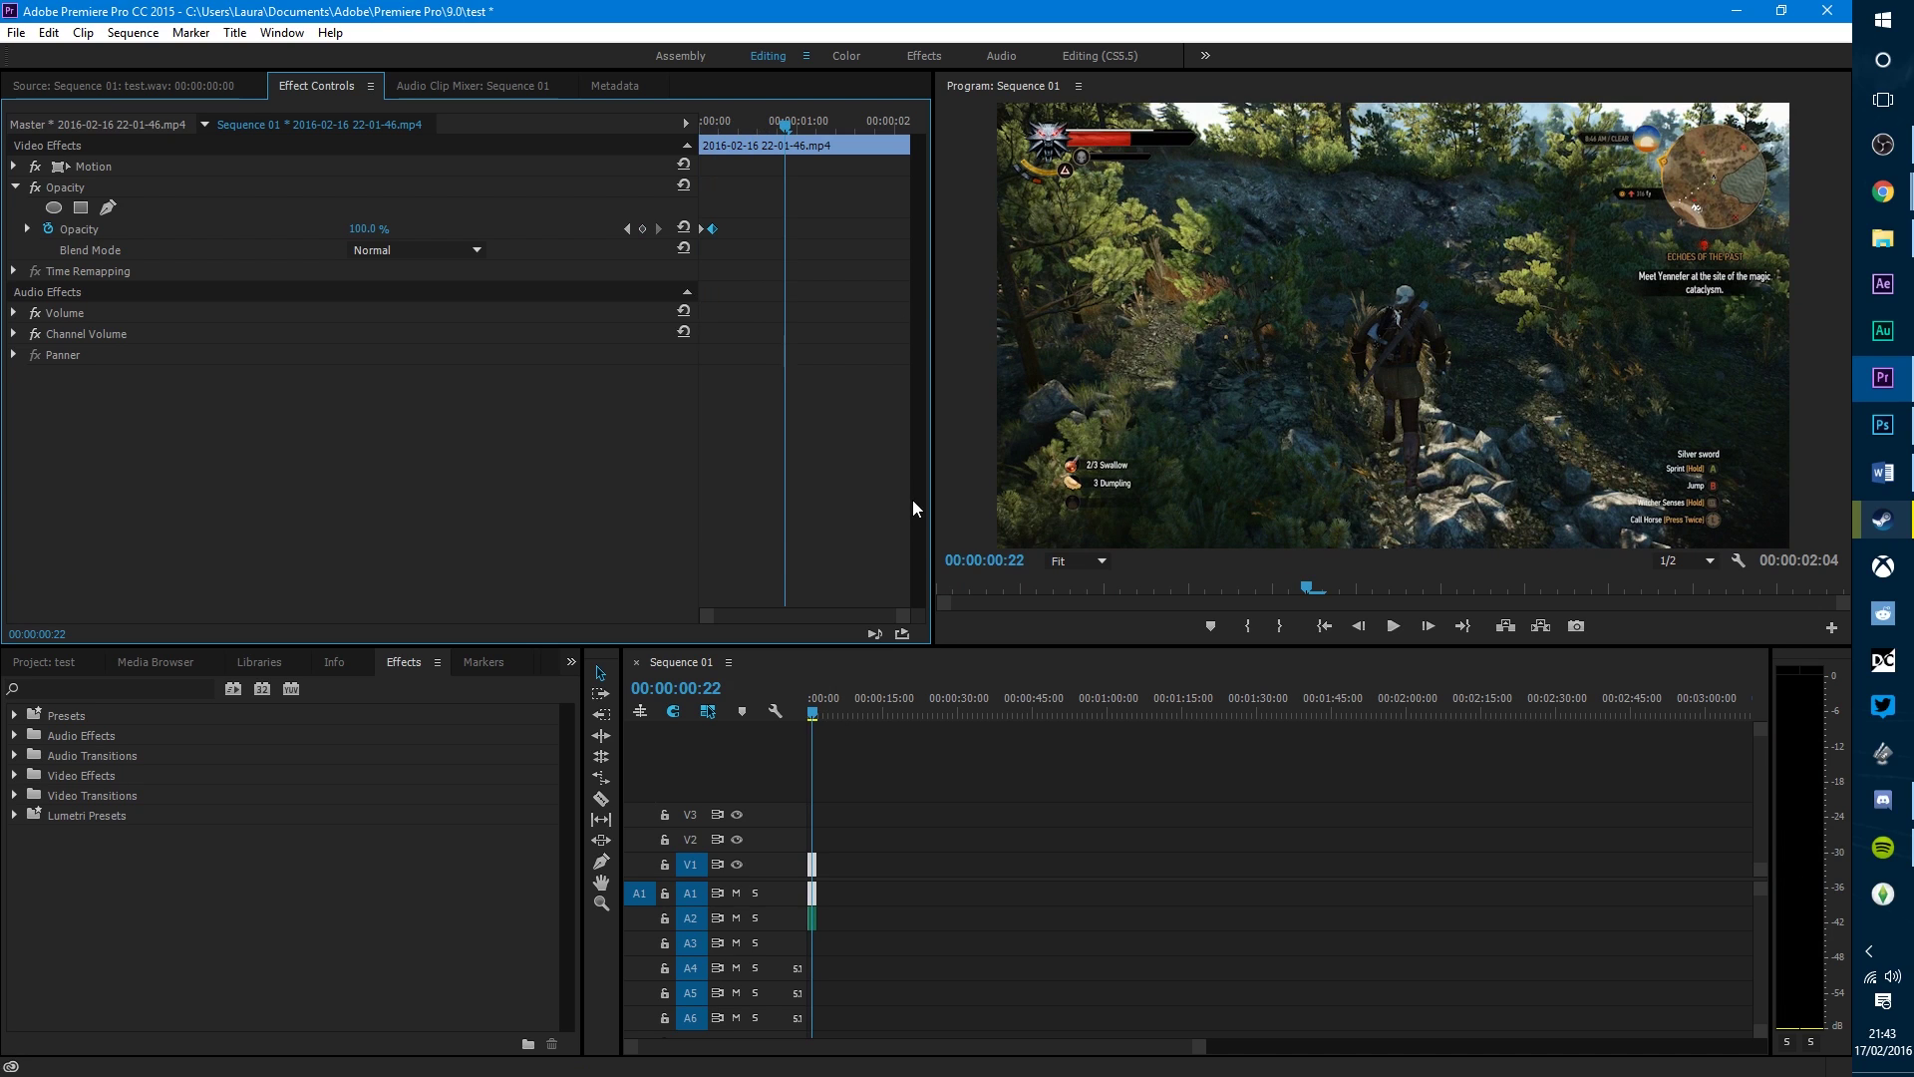
{"action": "left_click", "coordinate": [712, 229]}
{"action": "key", "text": "Delete"}
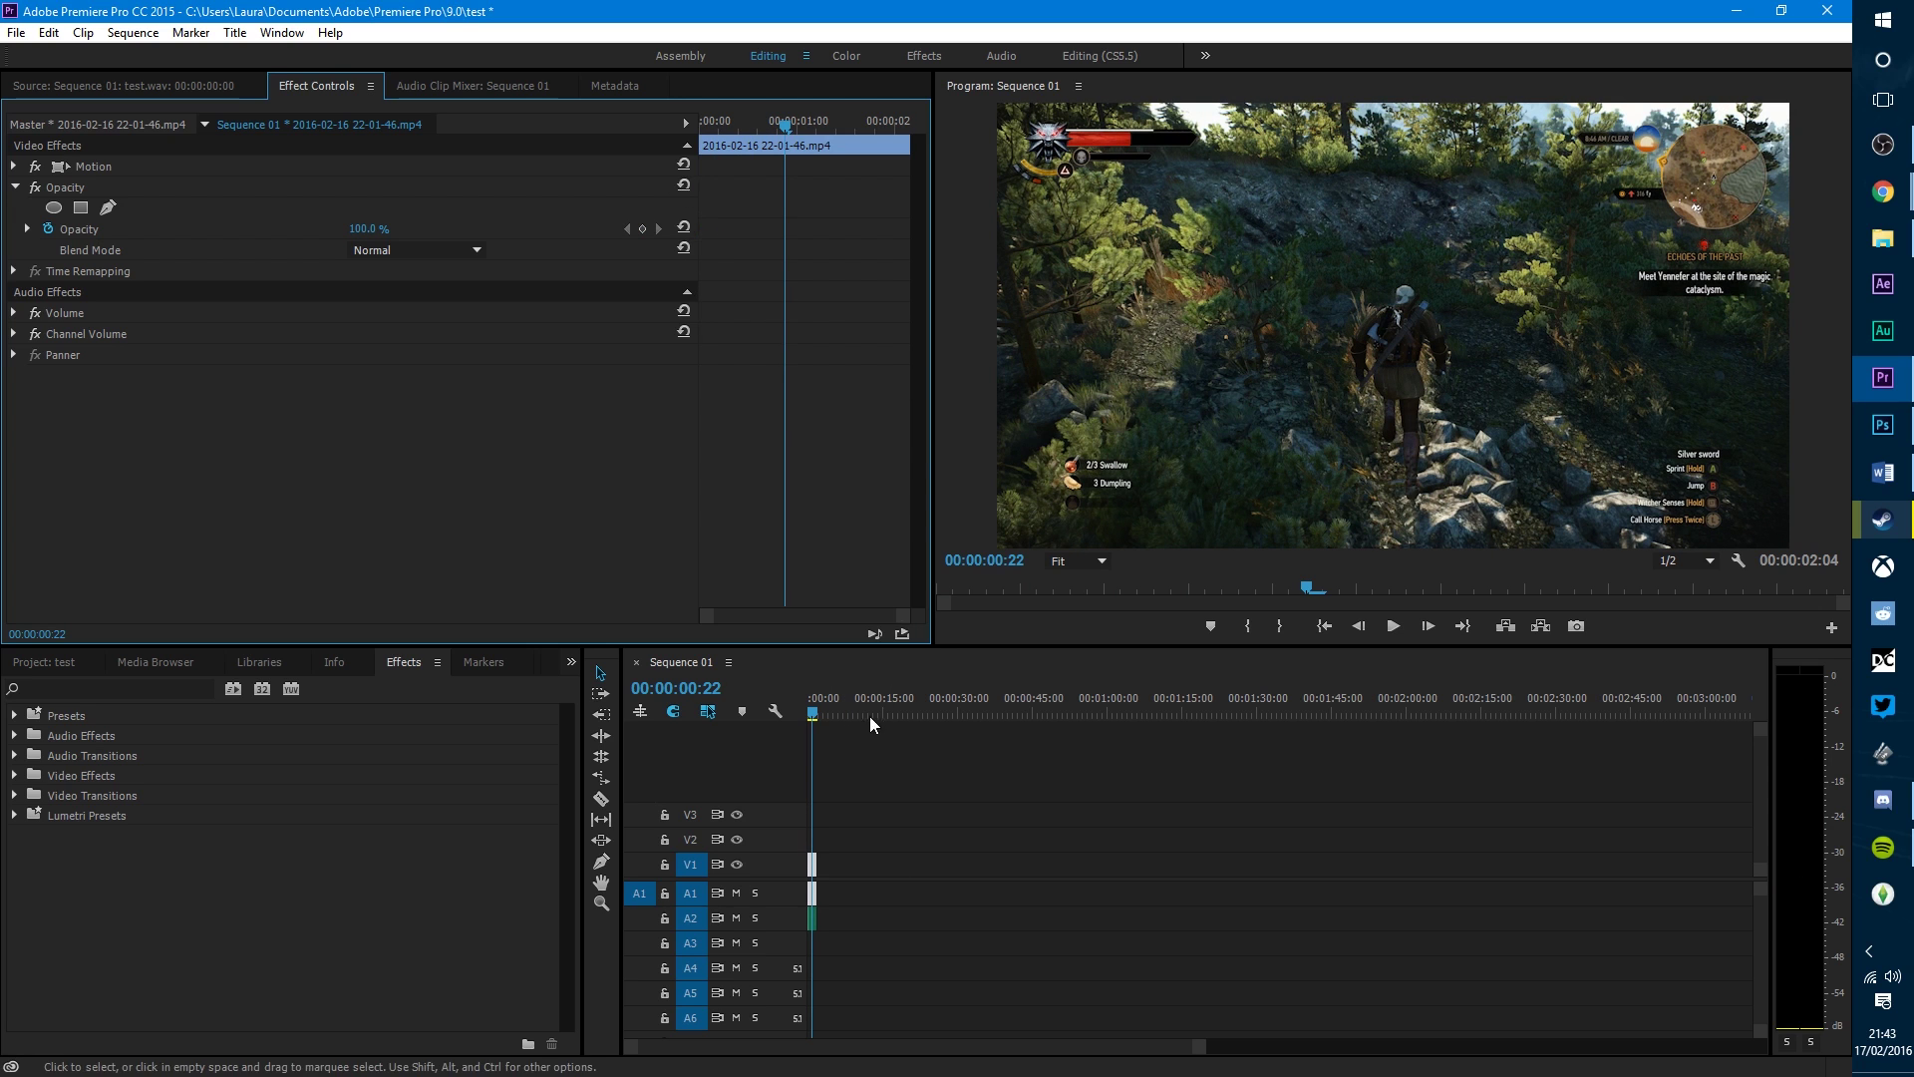
{"action": "left_click", "coordinate": [811, 714]}
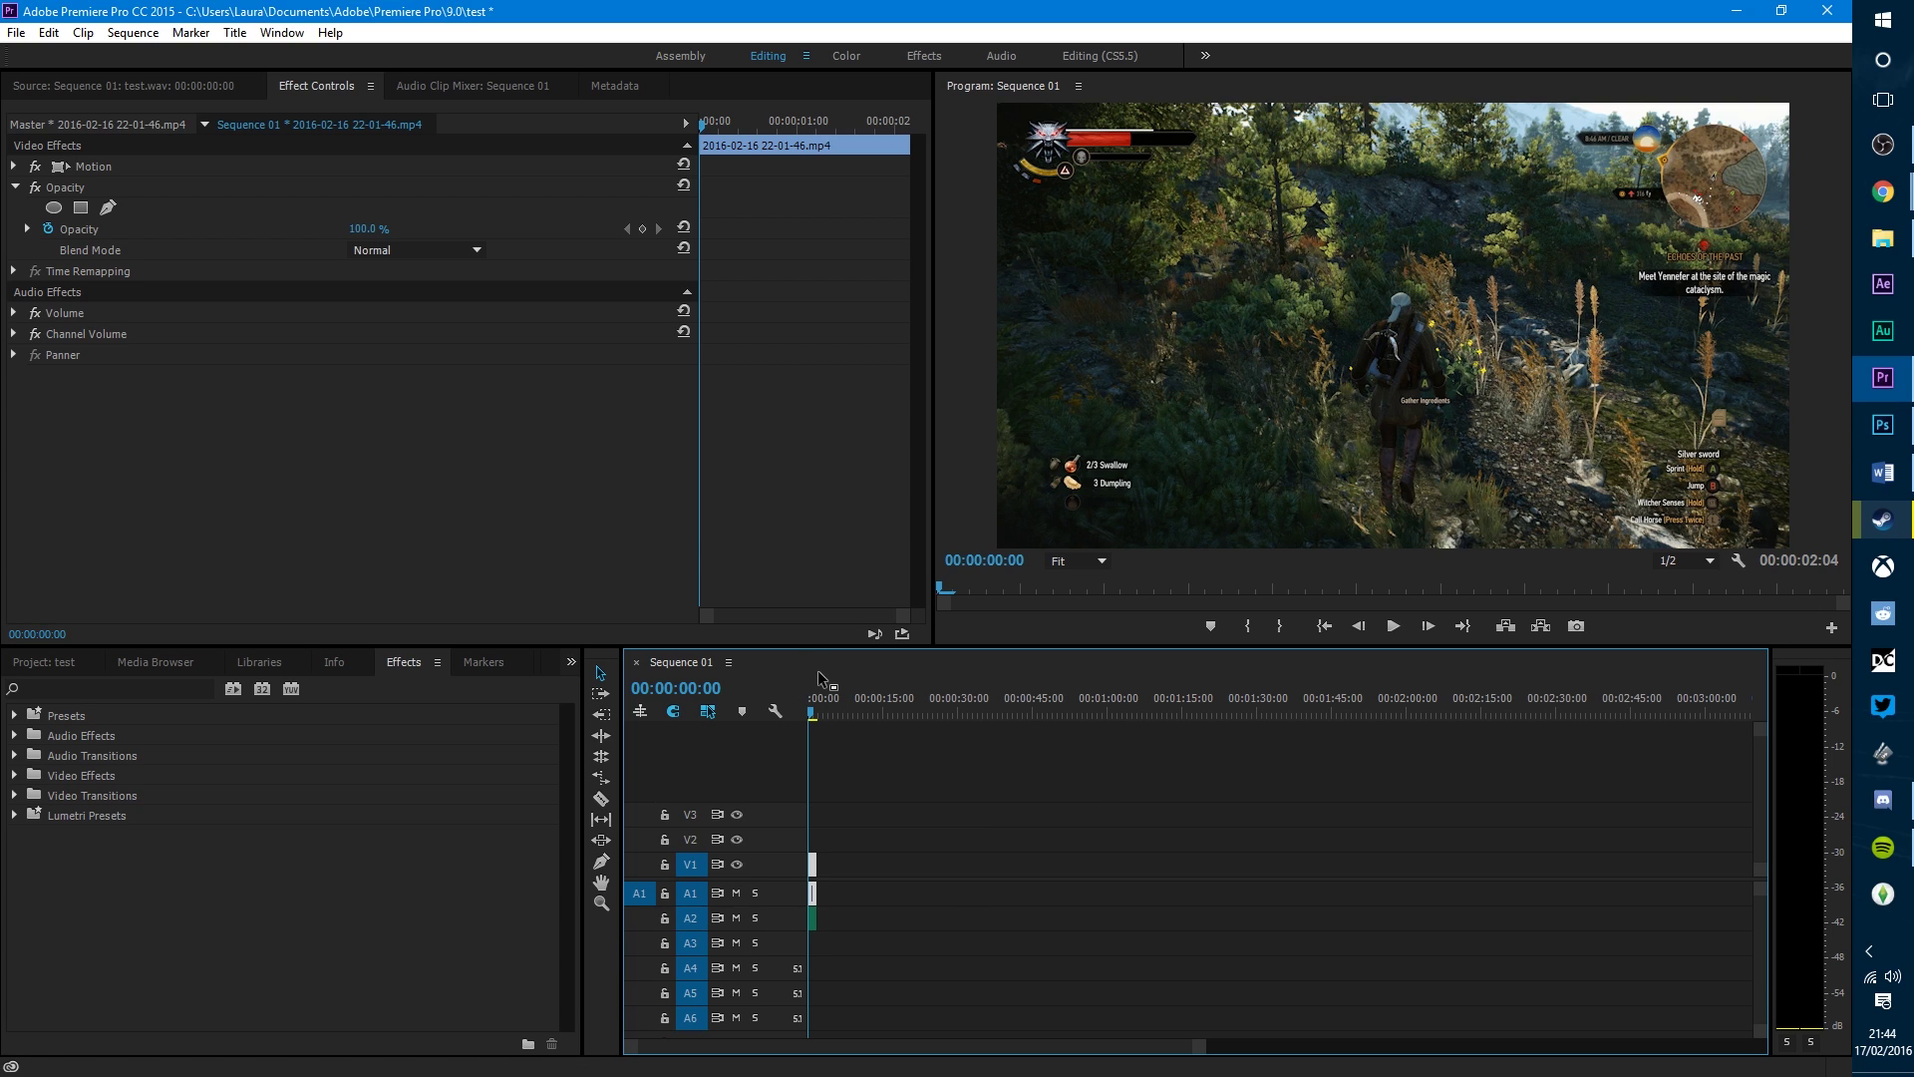
Step: Open File > Export > Media to bring up H.264 Export Settings for Sequence 01
{"action": "left_click", "coordinate": [17, 33]}
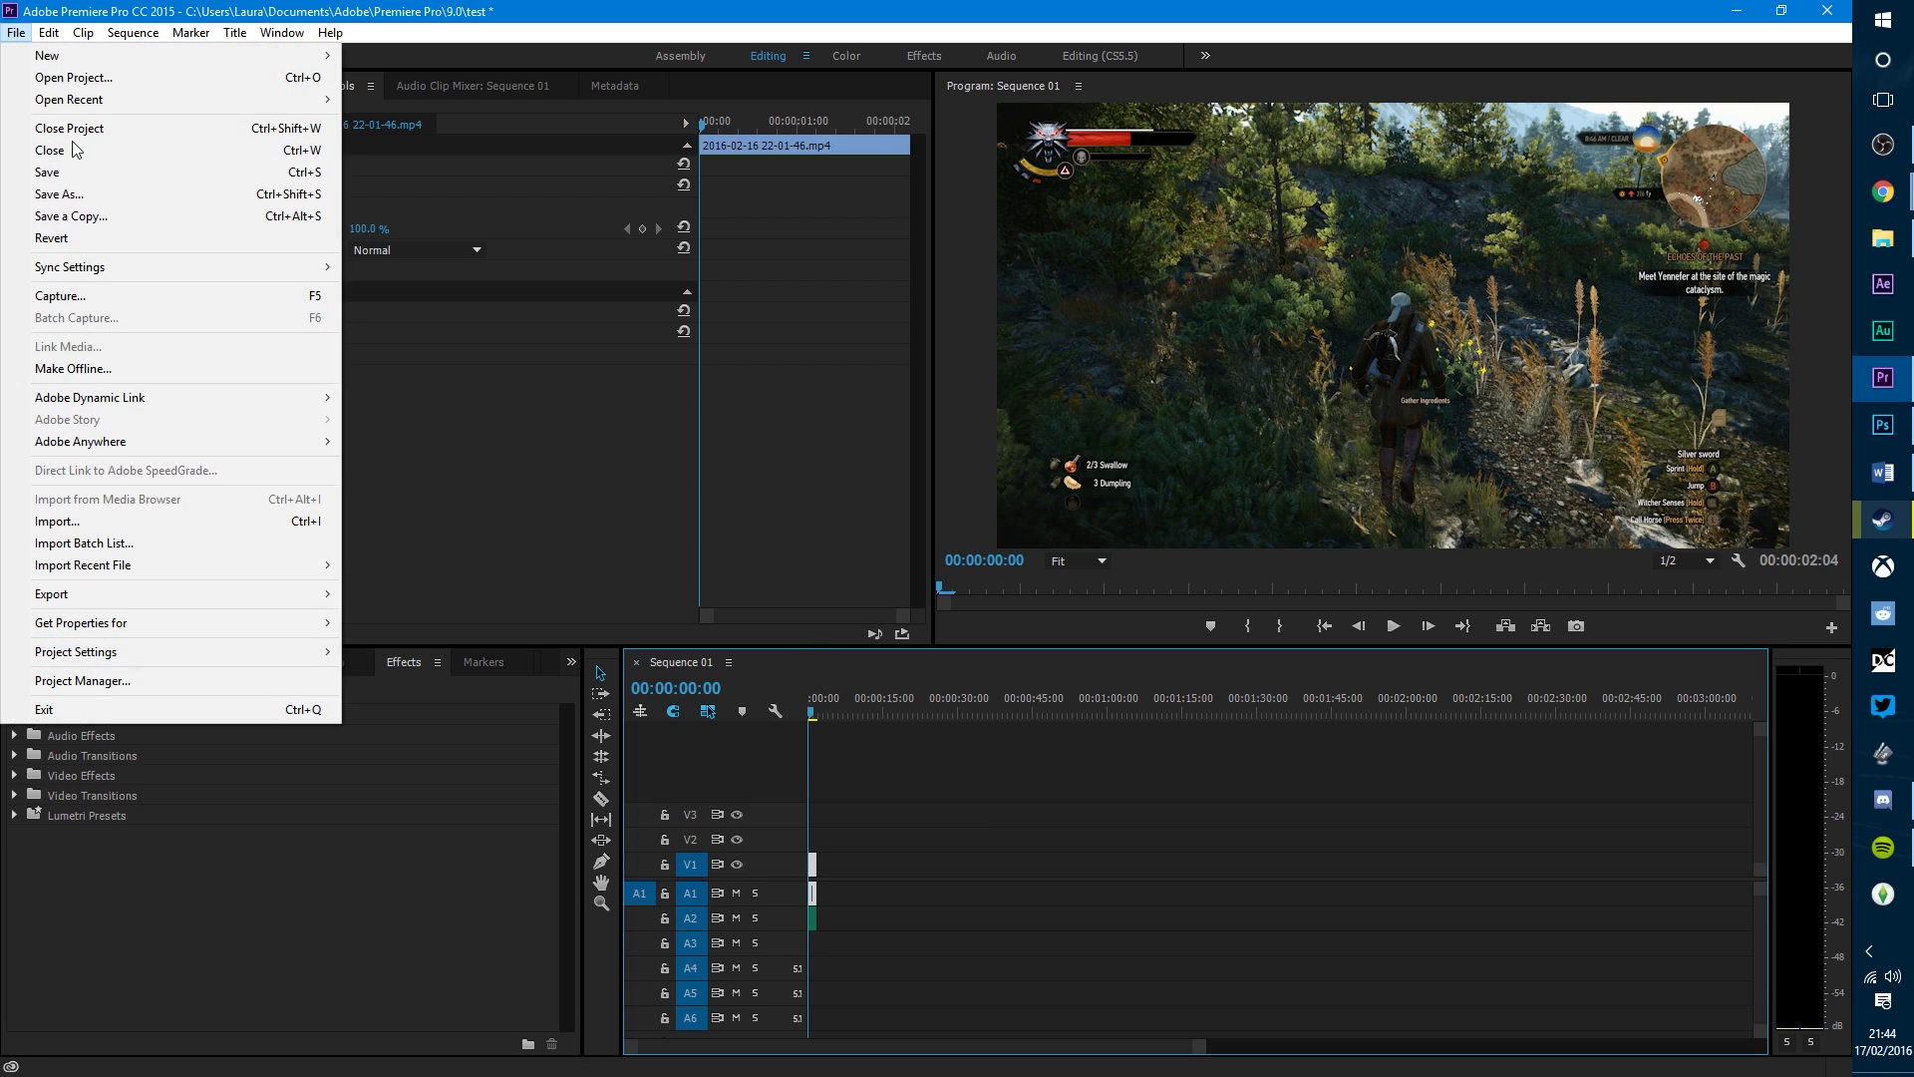
{"action": "mouse_move", "coordinate": [255, 597]}
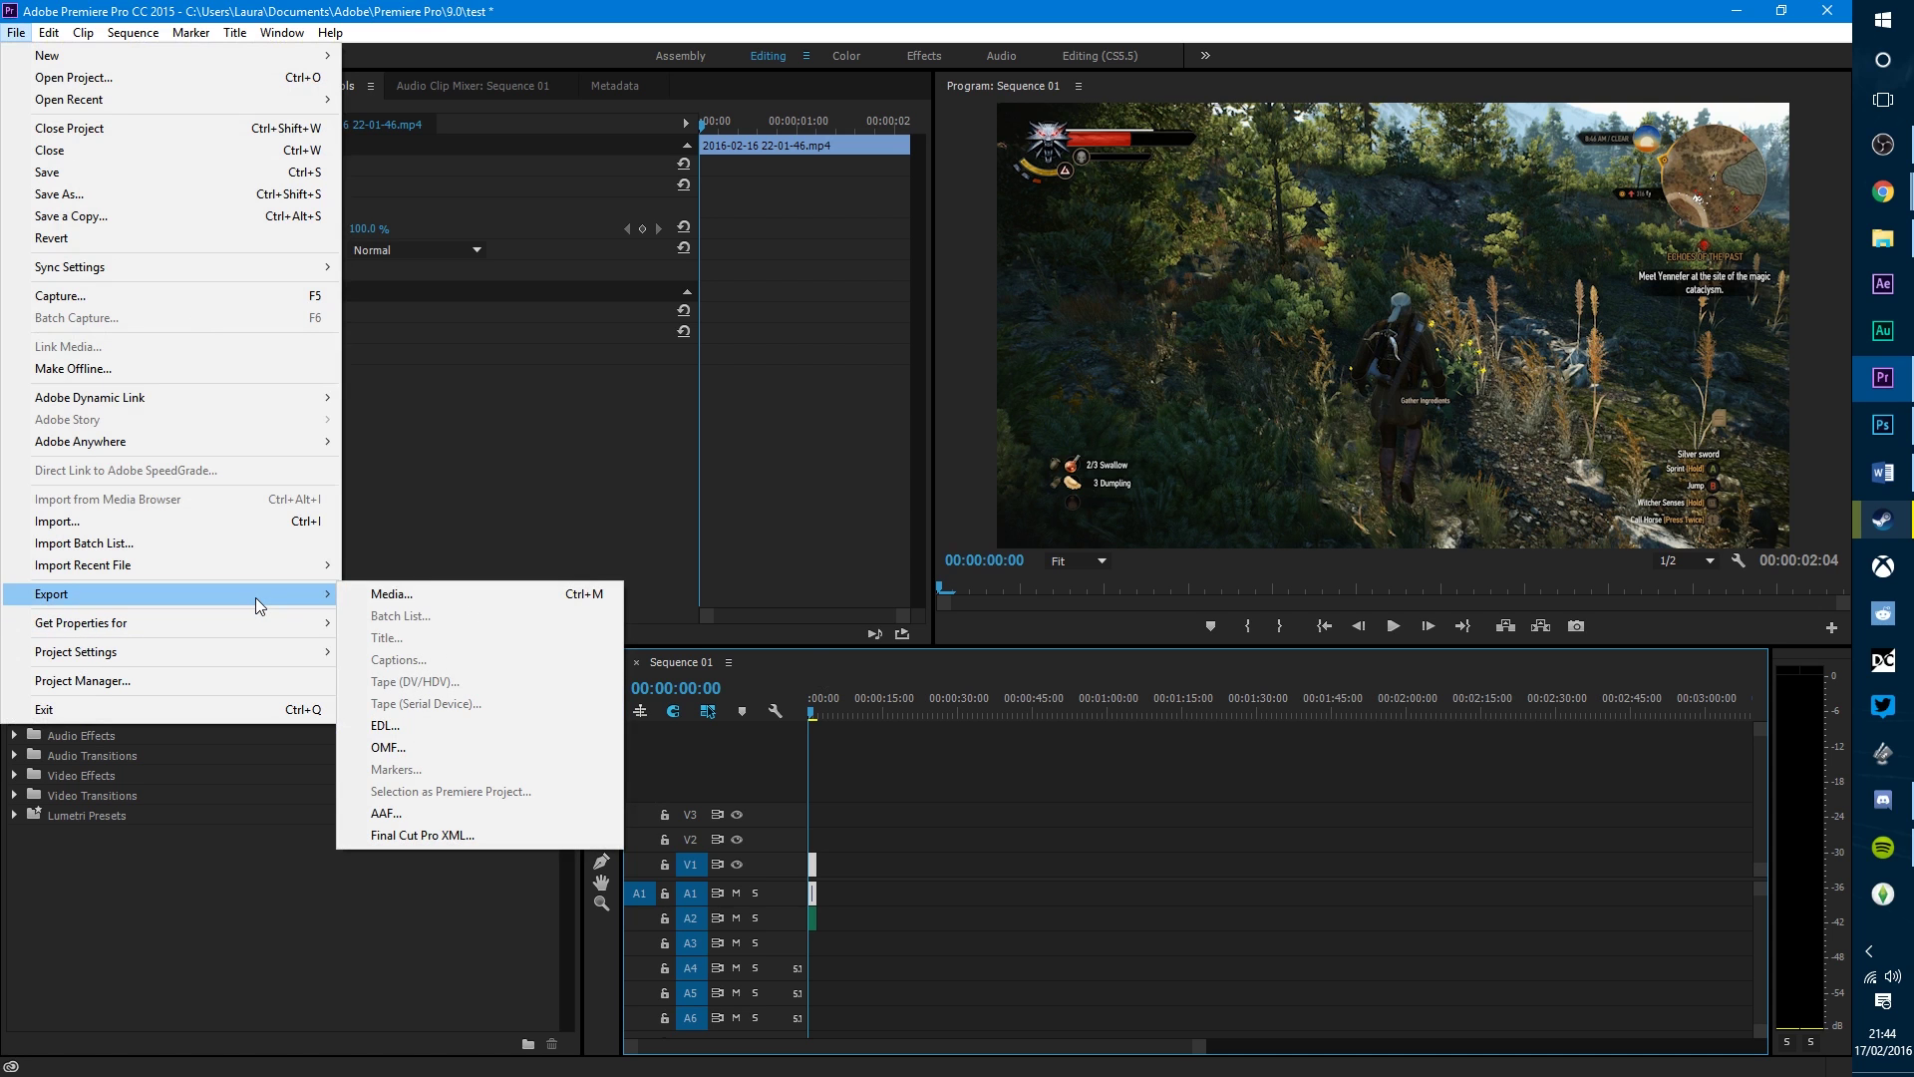
{"action": "left_click", "coordinate": [437, 595]}
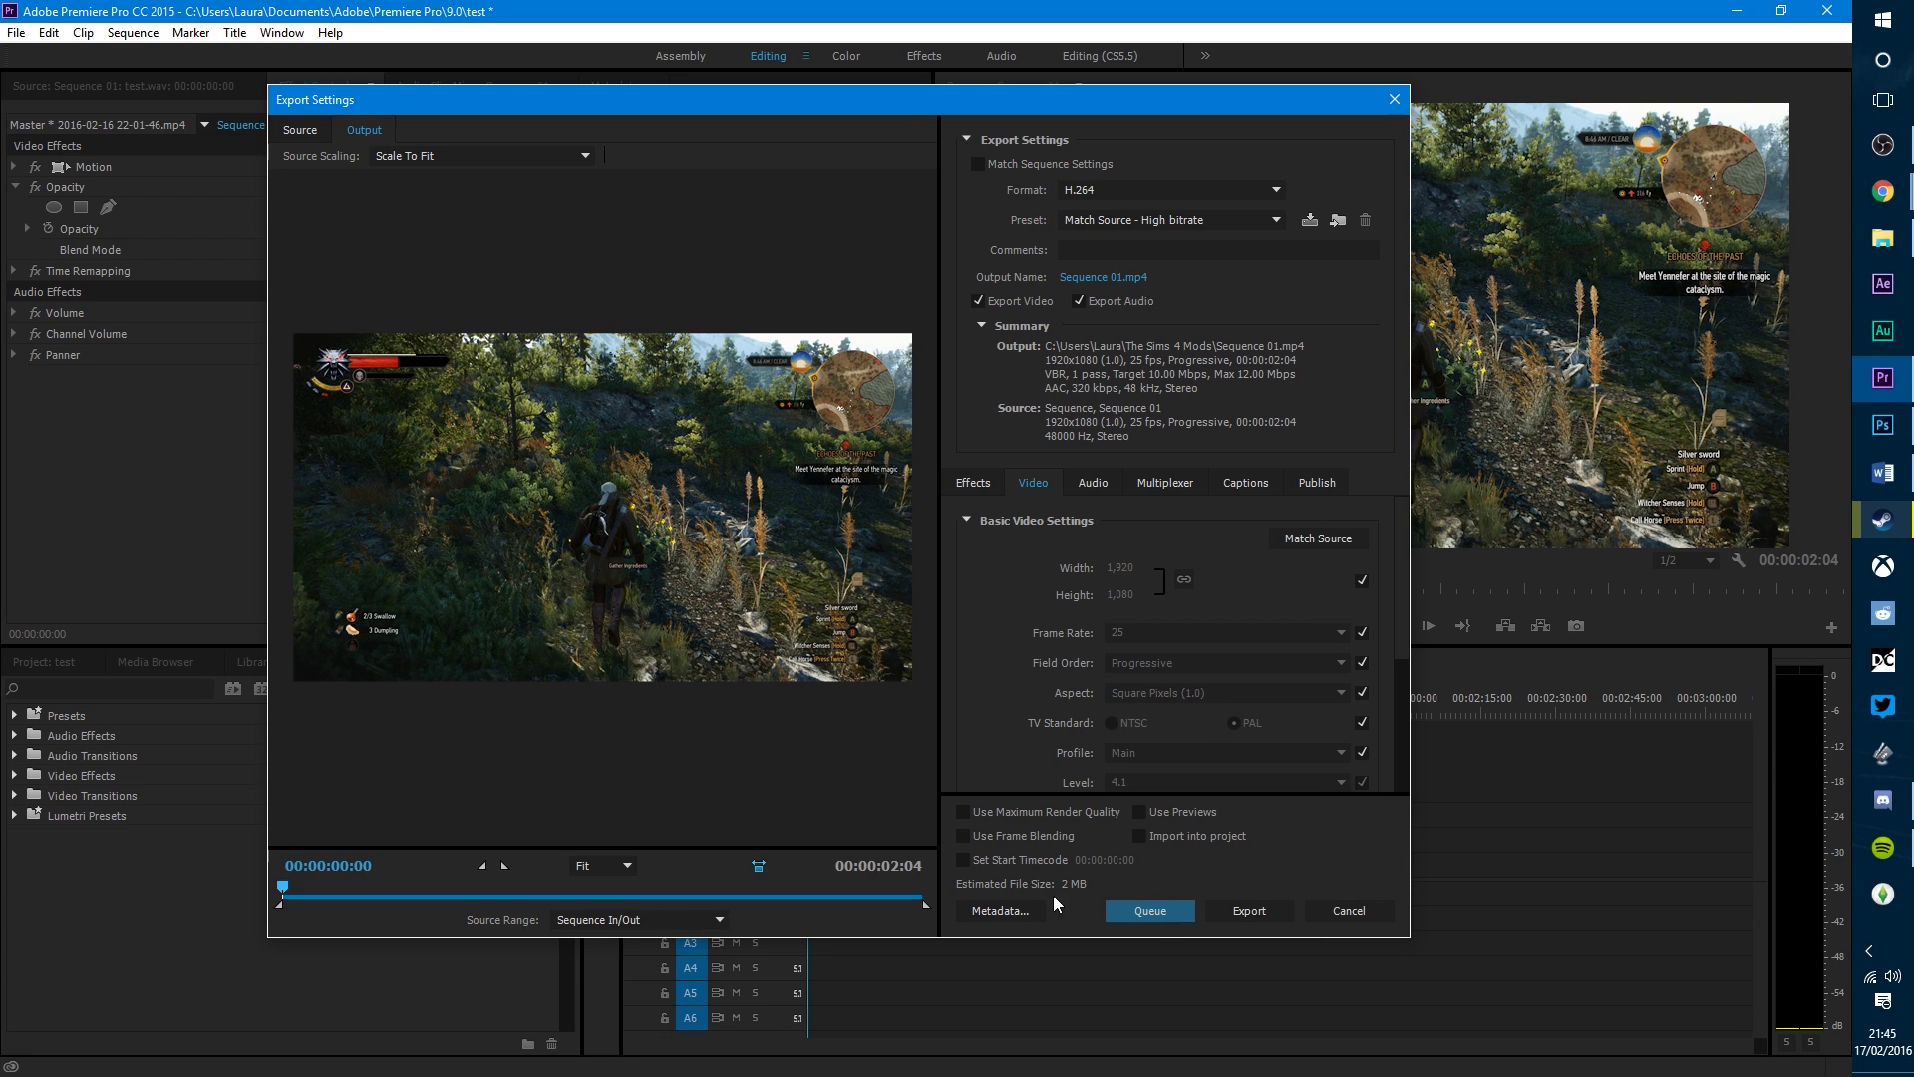
Step: Queue Sequence 01 in Media Encoder with output saved as test1.mp4 in E:\Recordin Videos
{"action": "left_click", "coordinate": [1151, 912]}
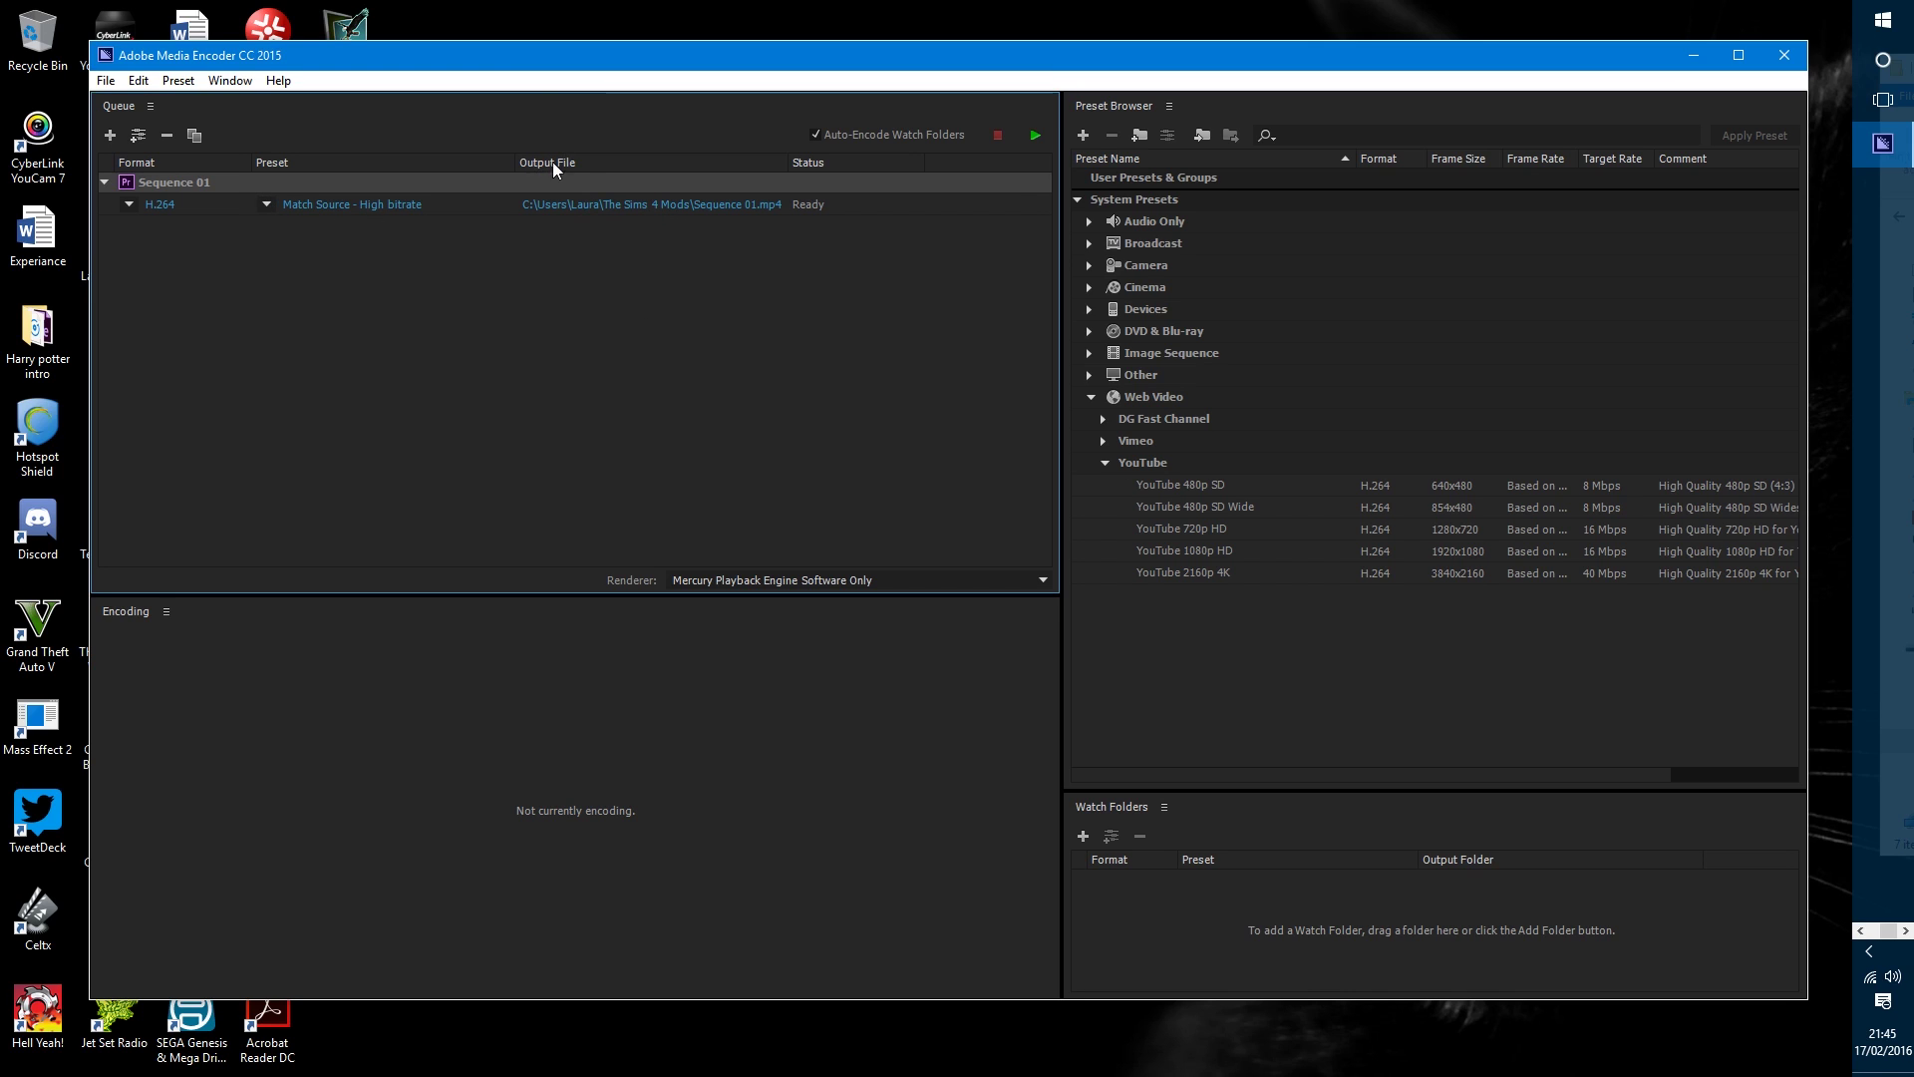
{"action": "left_click", "coordinate": [610, 206]}
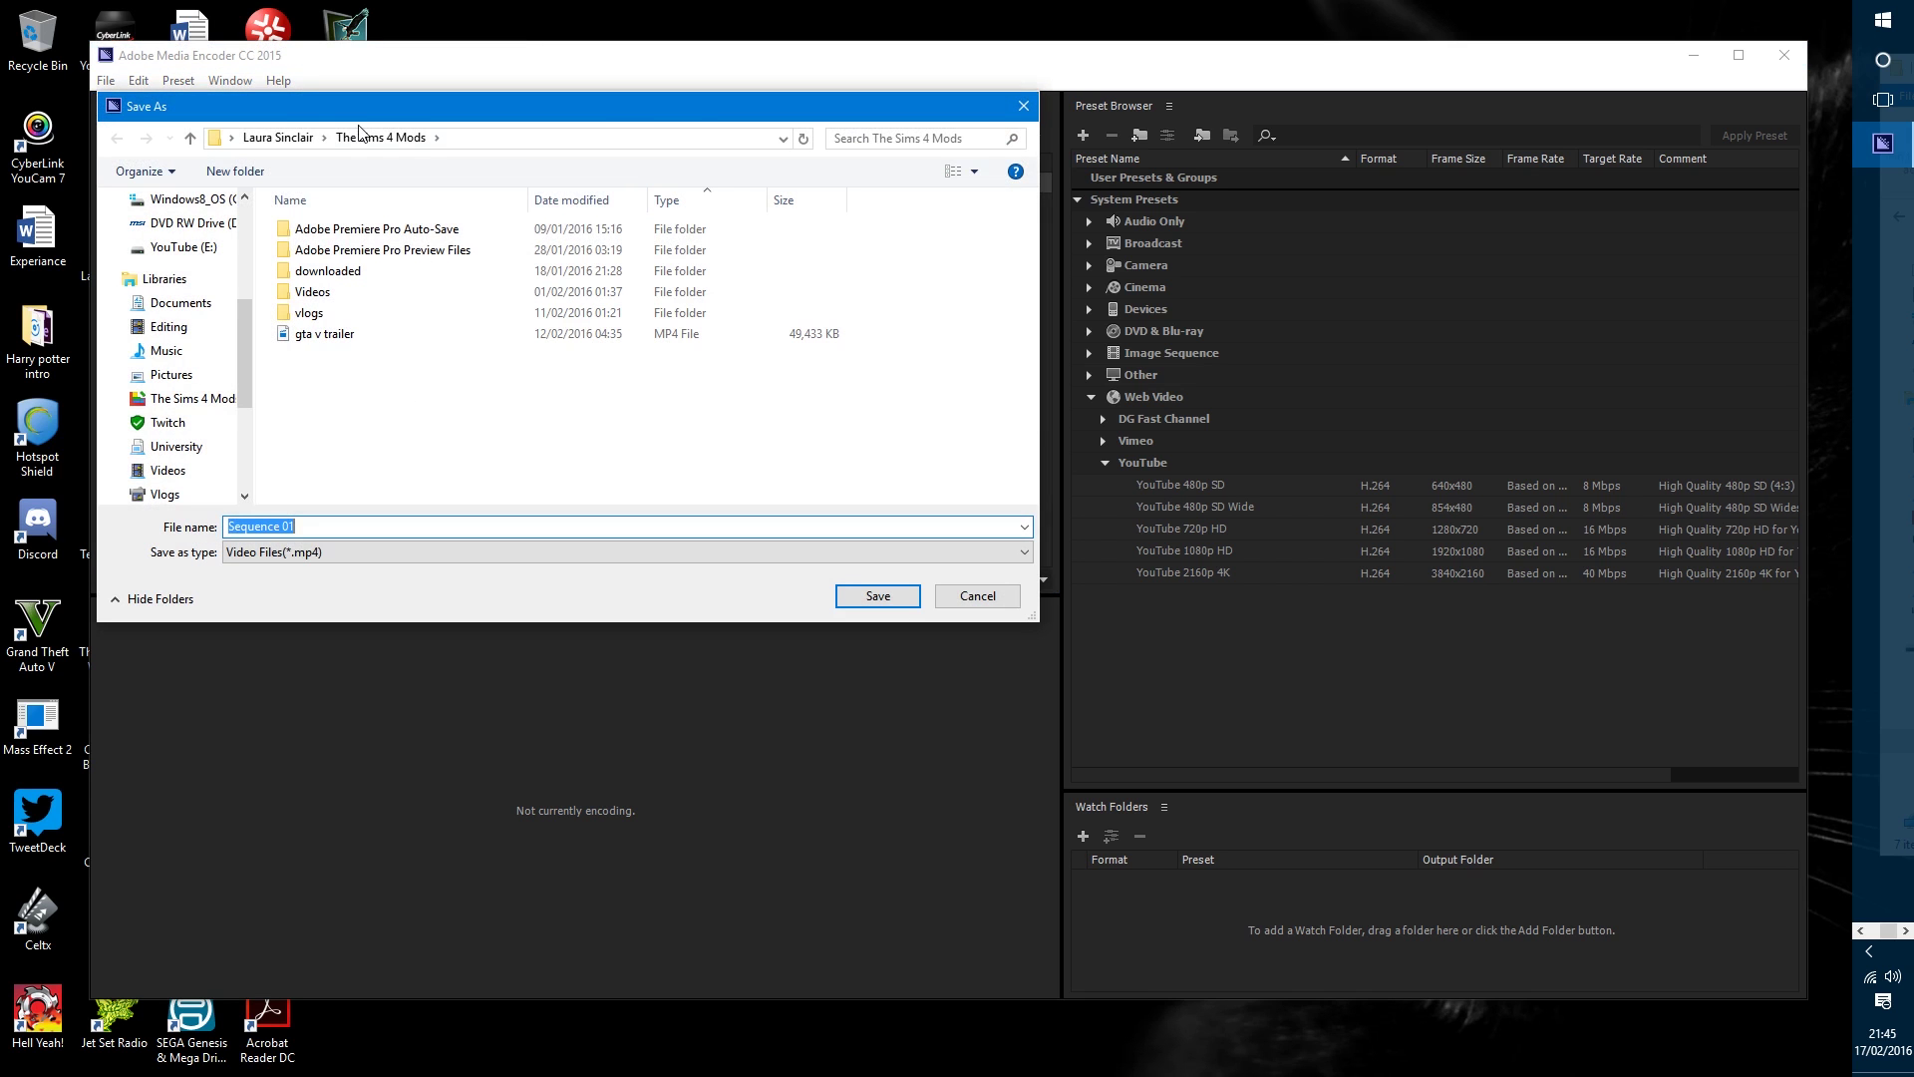
{"action": "scroll", "coordinate": [199, 399], "scroll_direction": "down", "scroll_amount": 3}
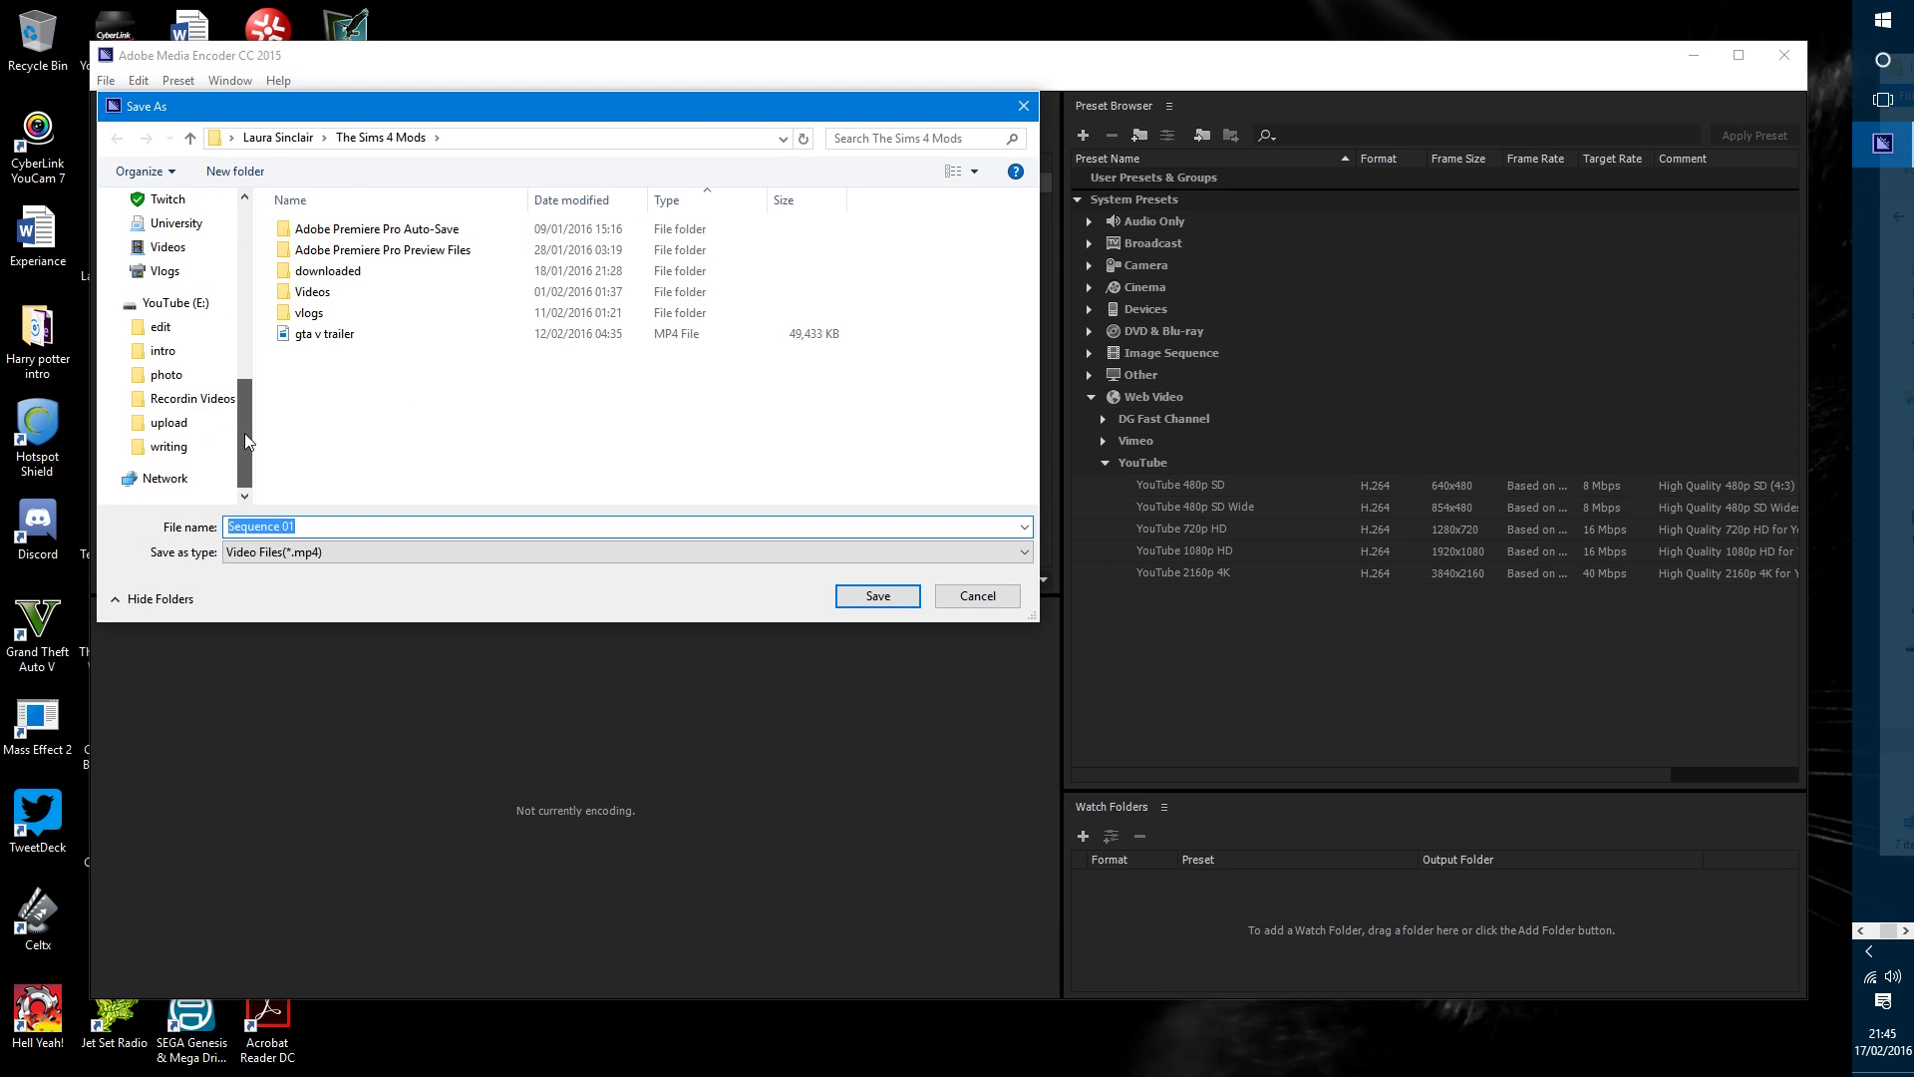
{"action": "left_click", "coordinate": [192, 399]}
{"action": "left_click", "coordinate": [355, 528]}
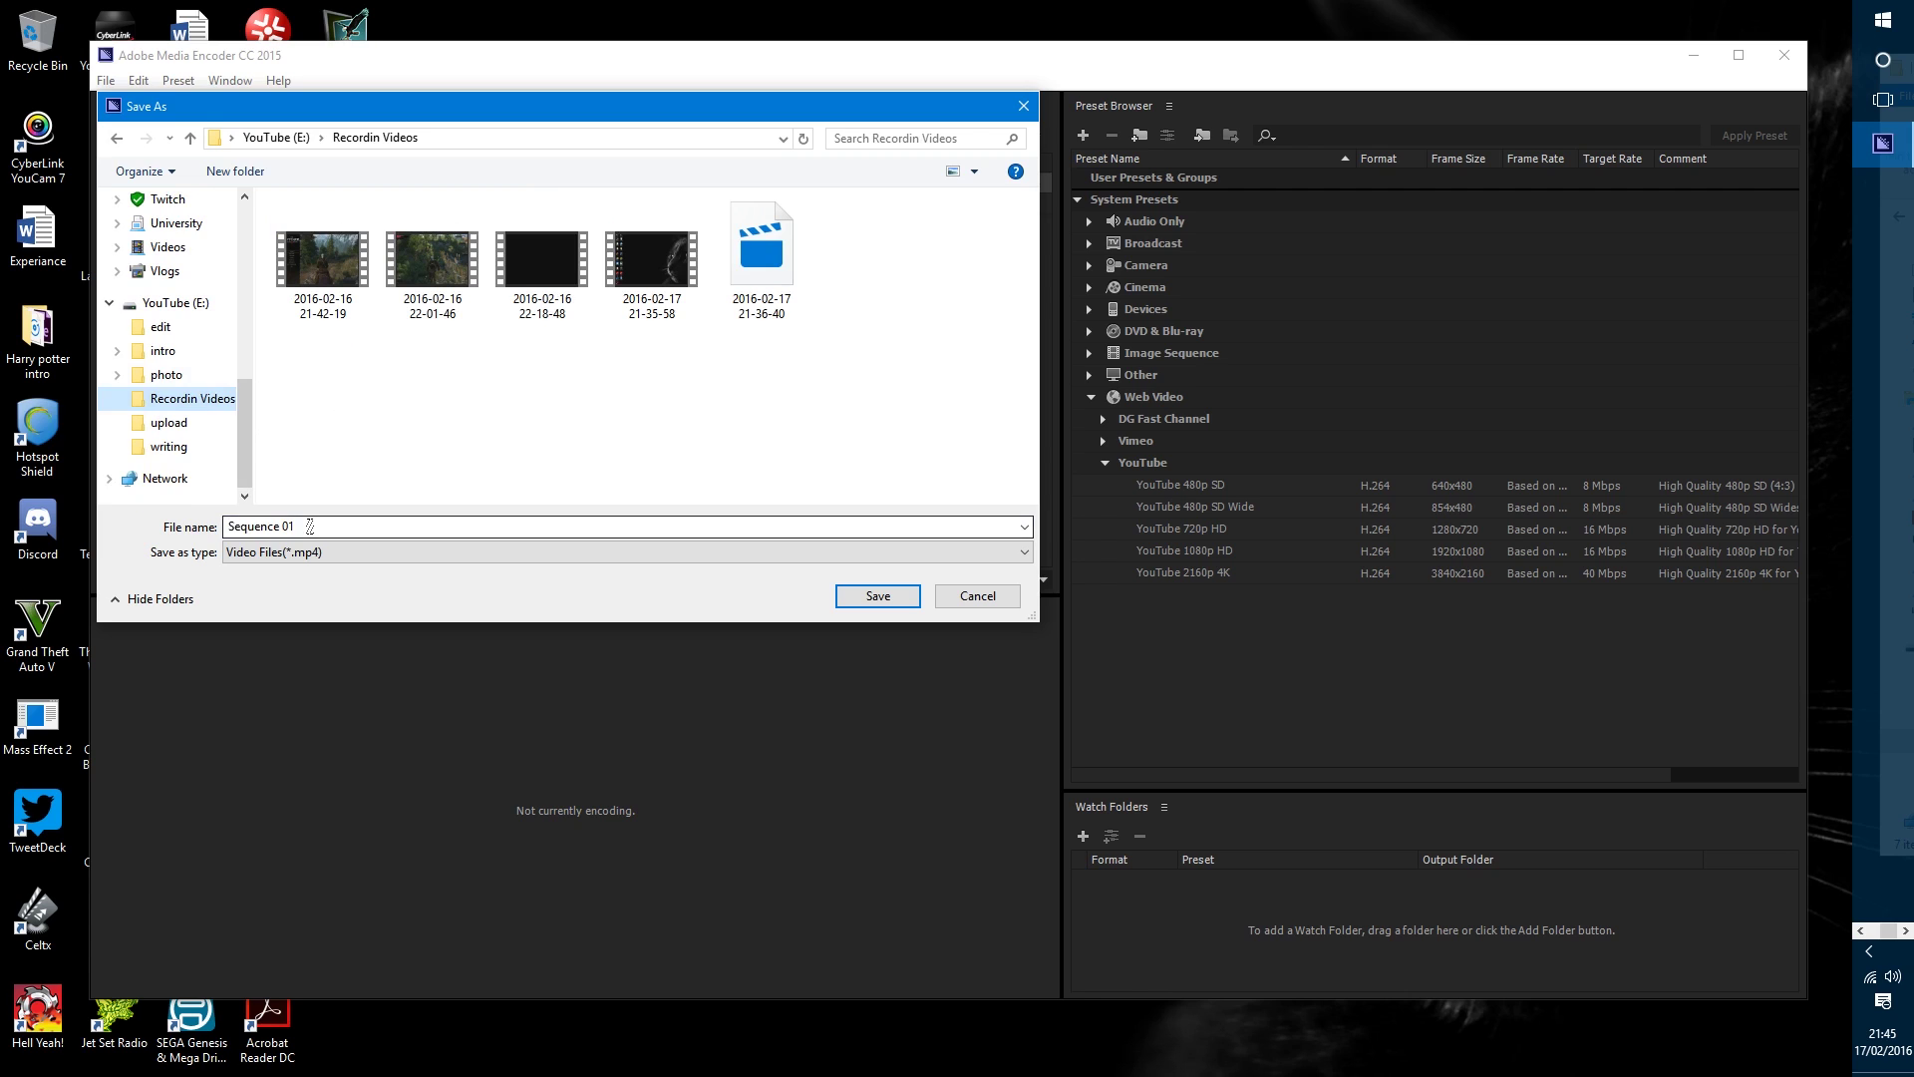
{"action": "double_click", "coordinate": [310, 527]}
{"action": "type", "text": "te"}
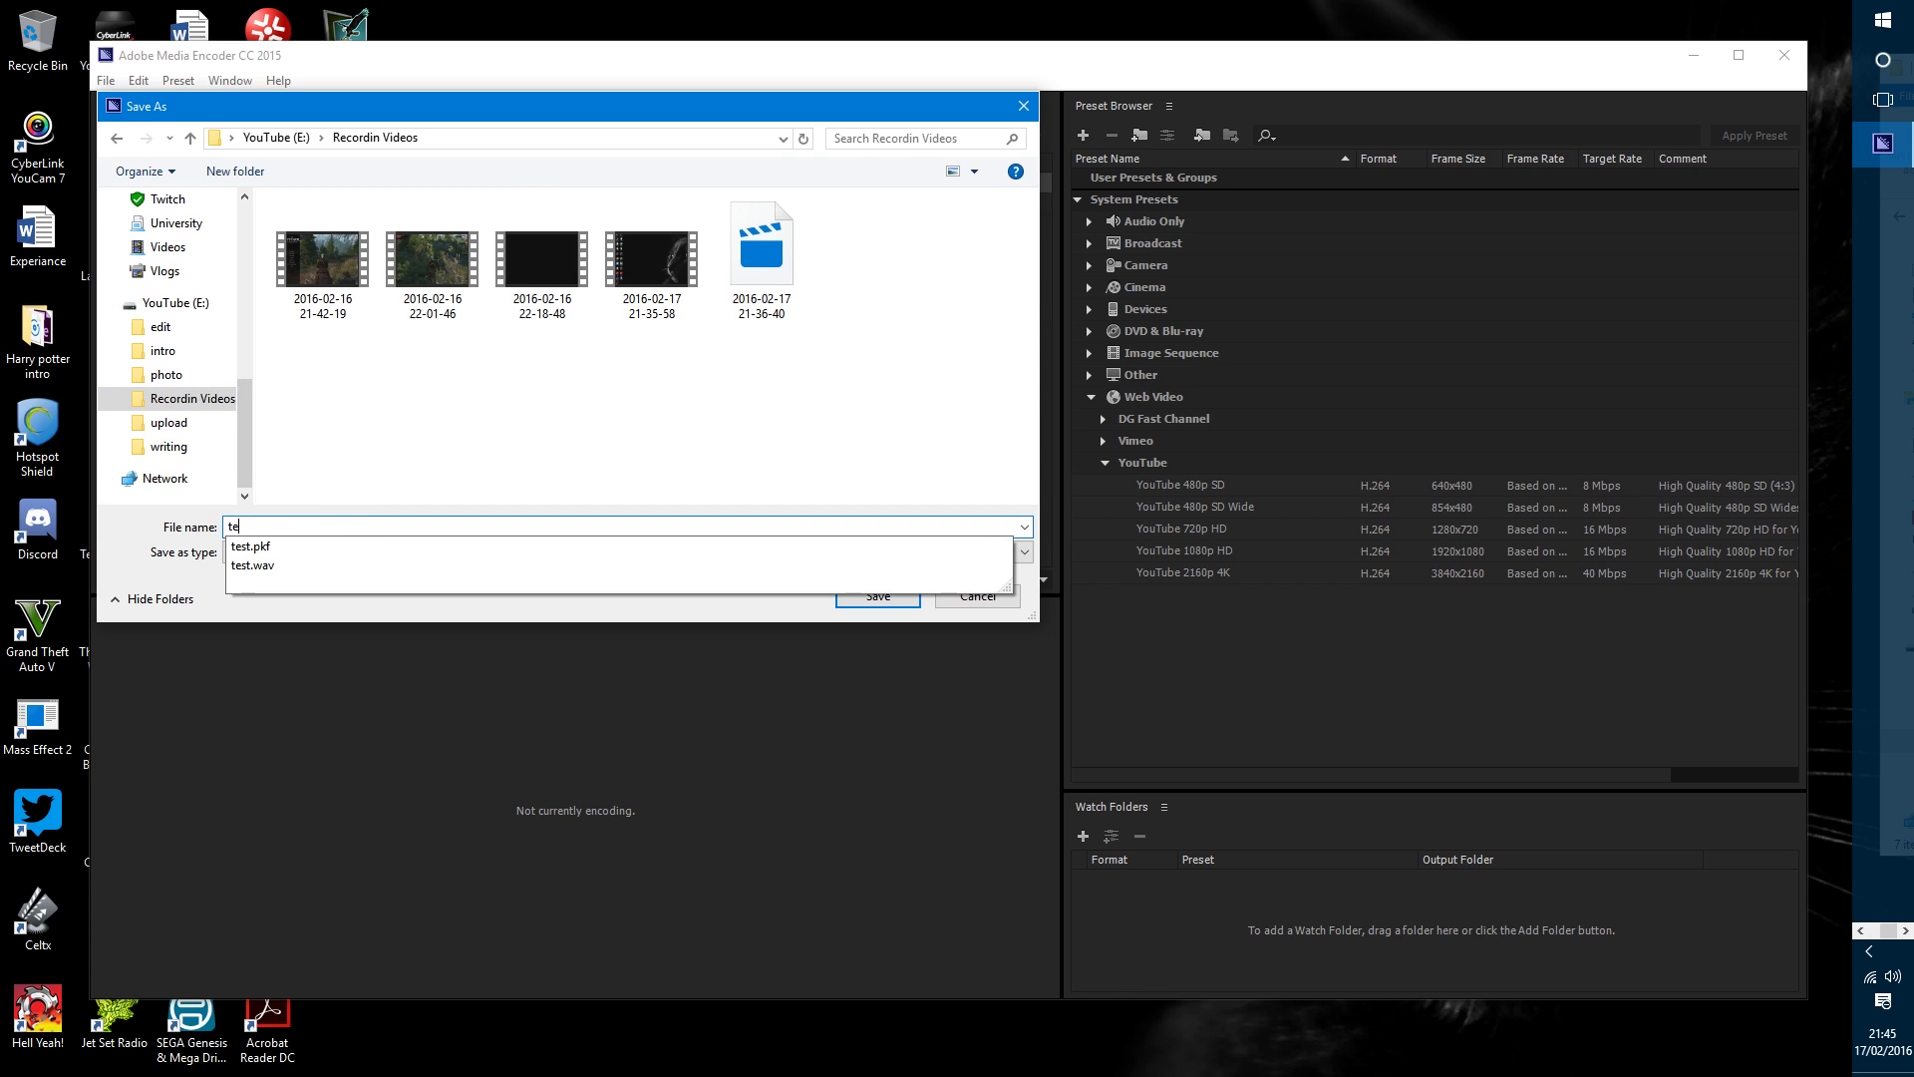
{"action": "type", "text": "st1"}
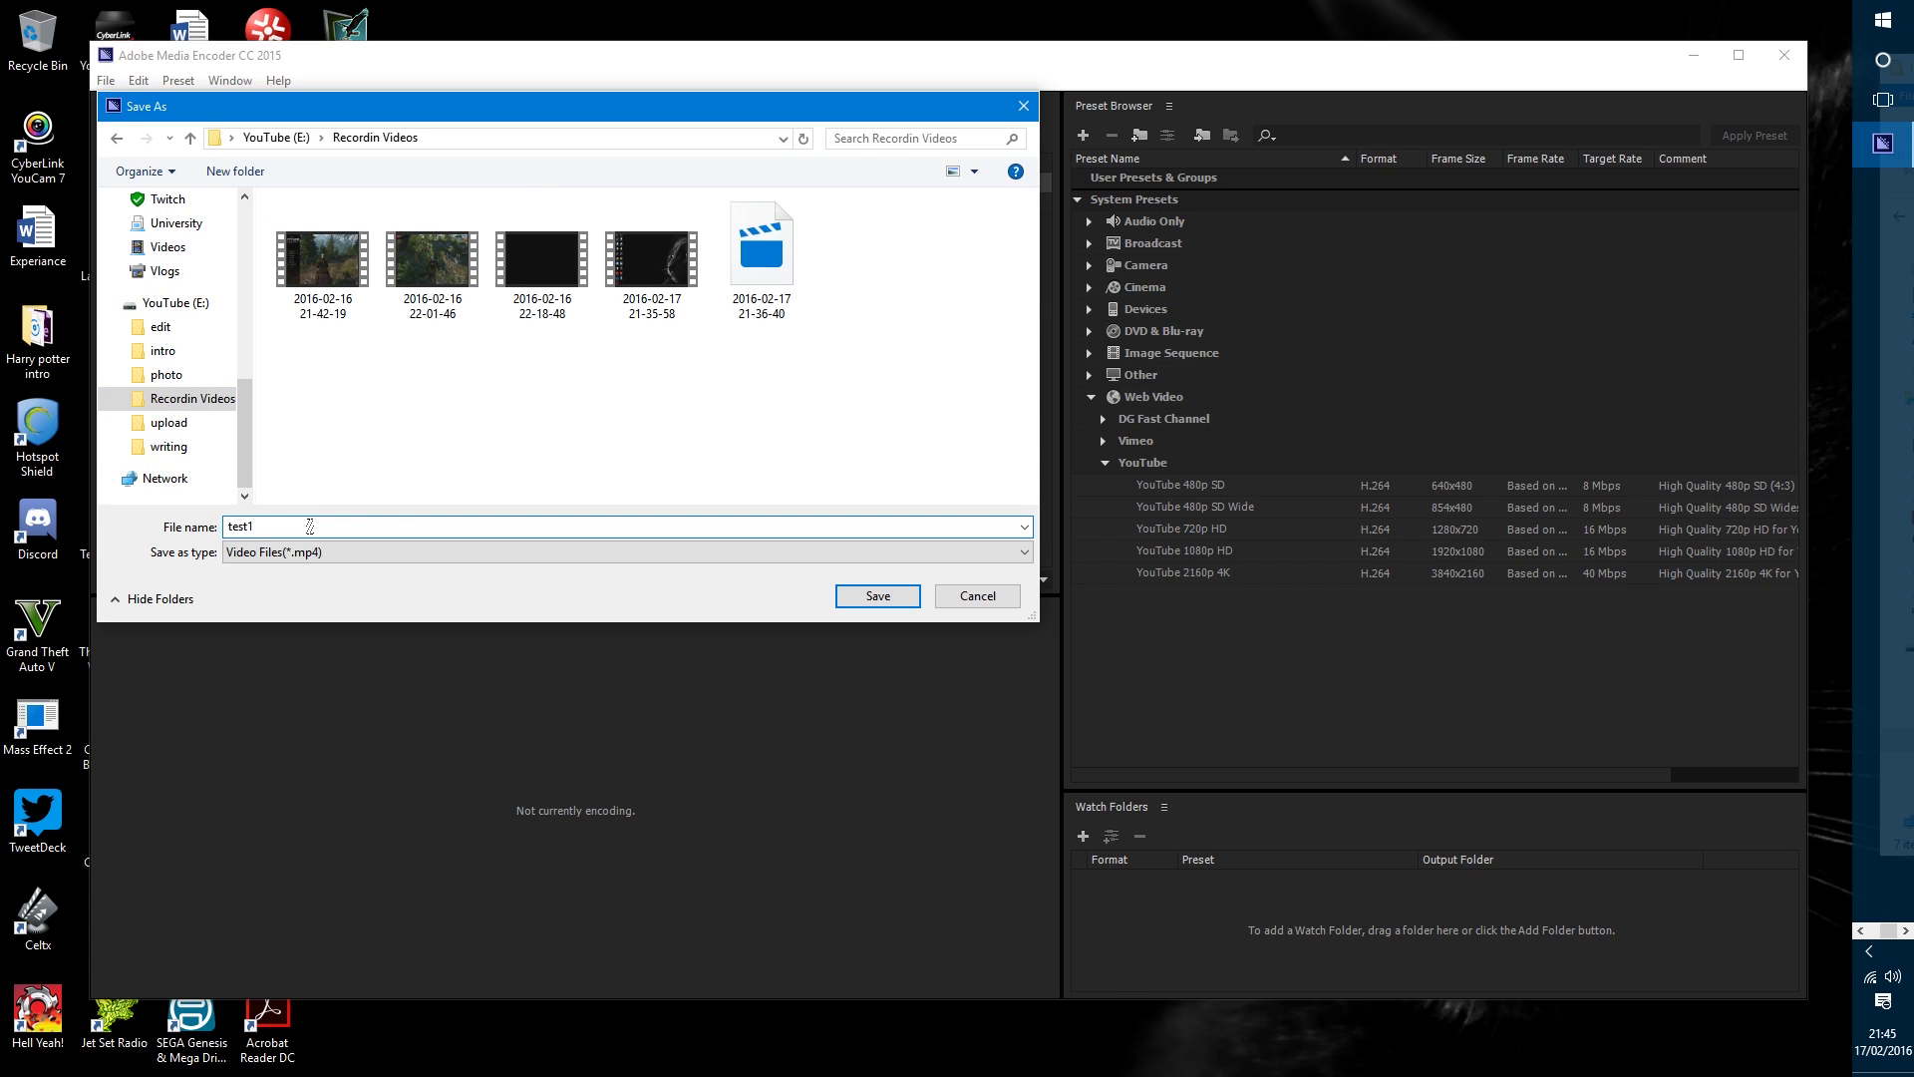
{"action": "left_click", "coordinate": [868, 603]}
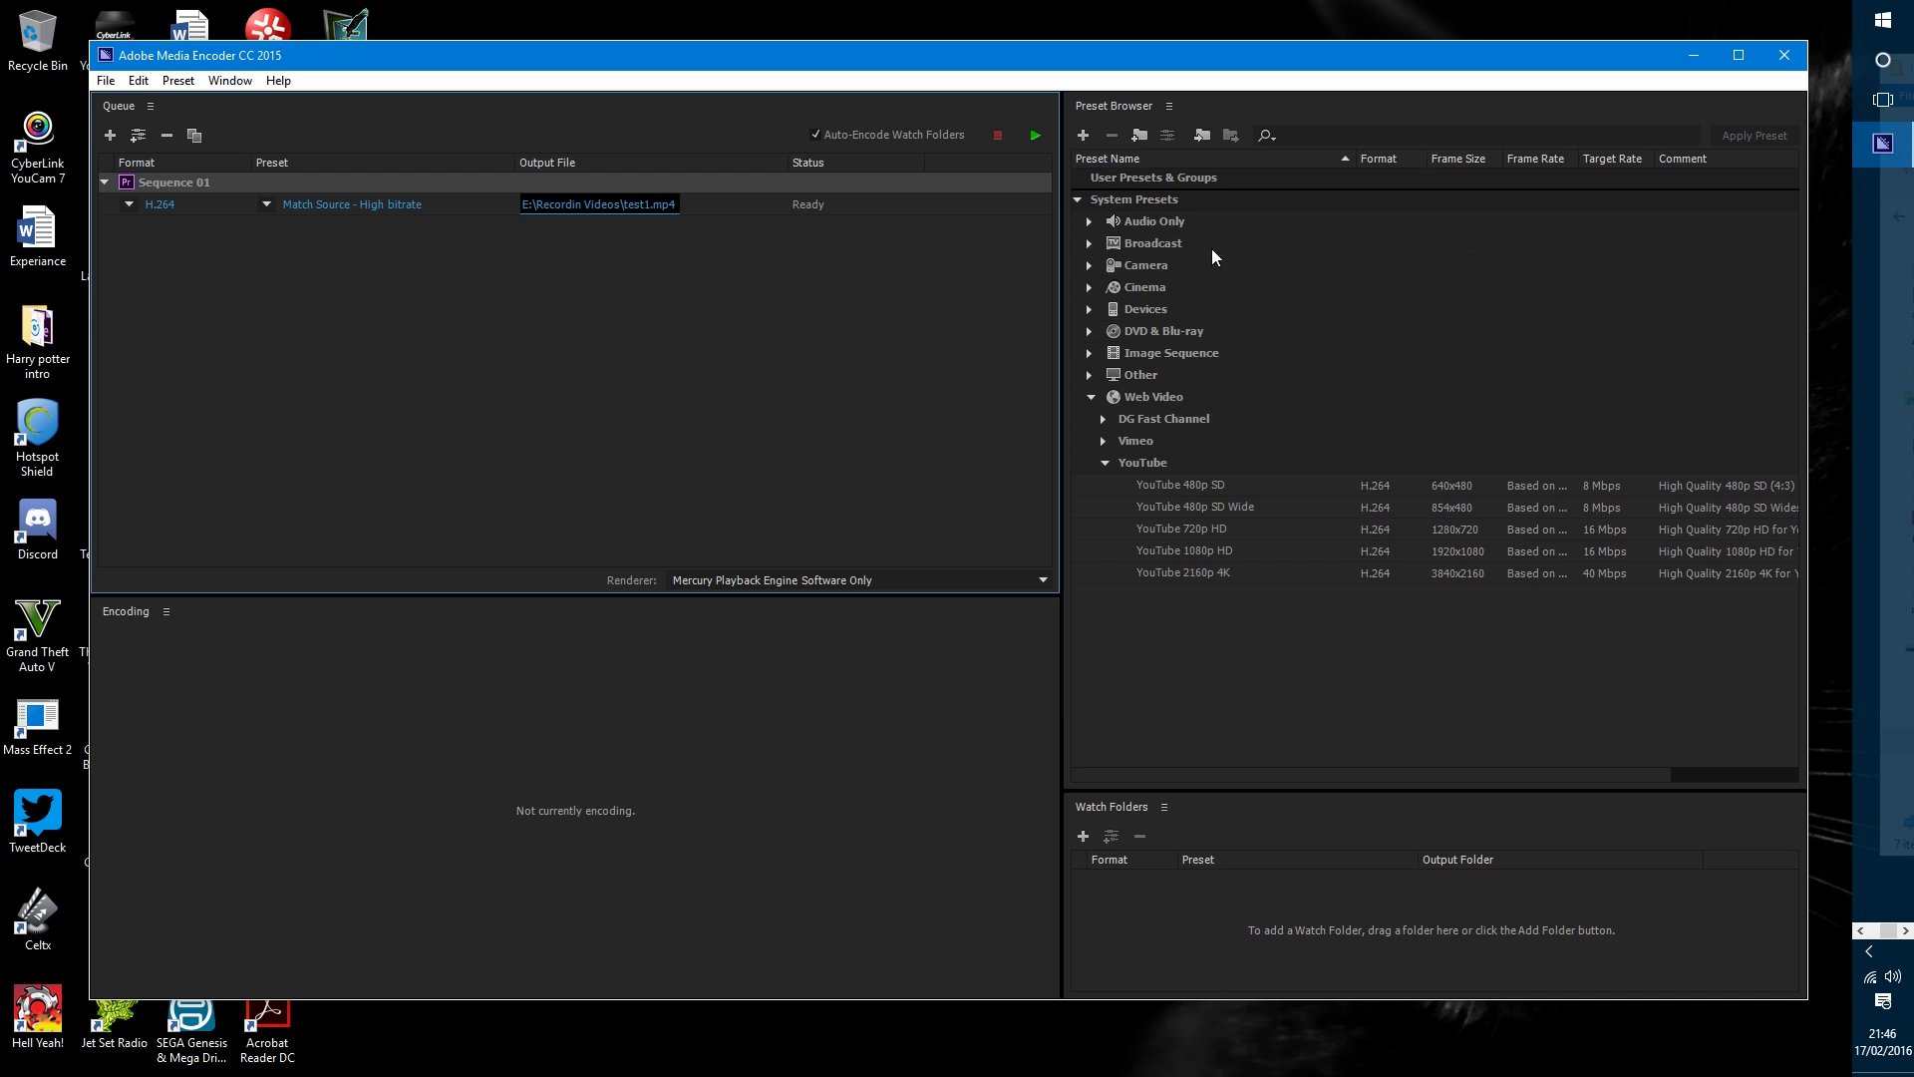
Step: Apply the YouTube 1080p HD preset to Sequence 01 and start the encoding queue
{"action": "left_click", "coordinate": [1211, 552]}
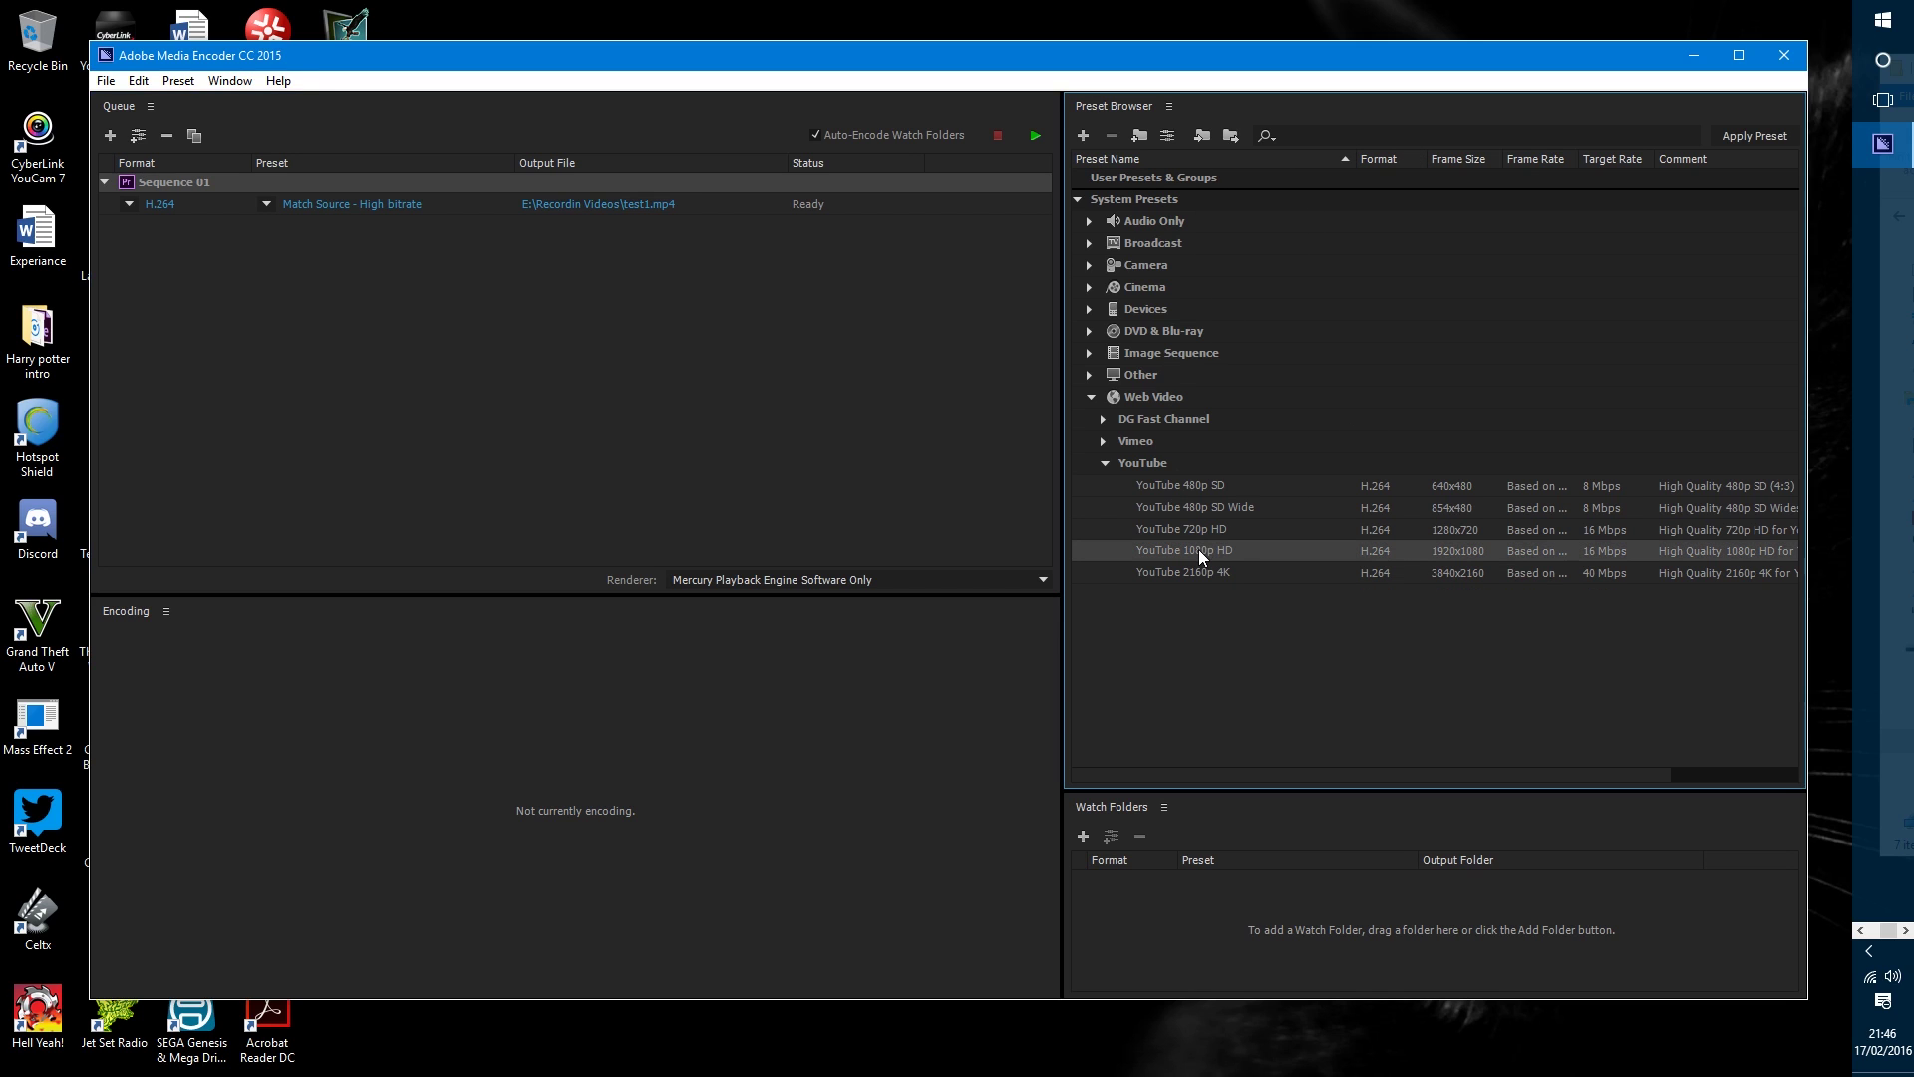
{"action": "left_click_drag", "start_coordinate": [1199, 548], "coordinate": [630, 204]}
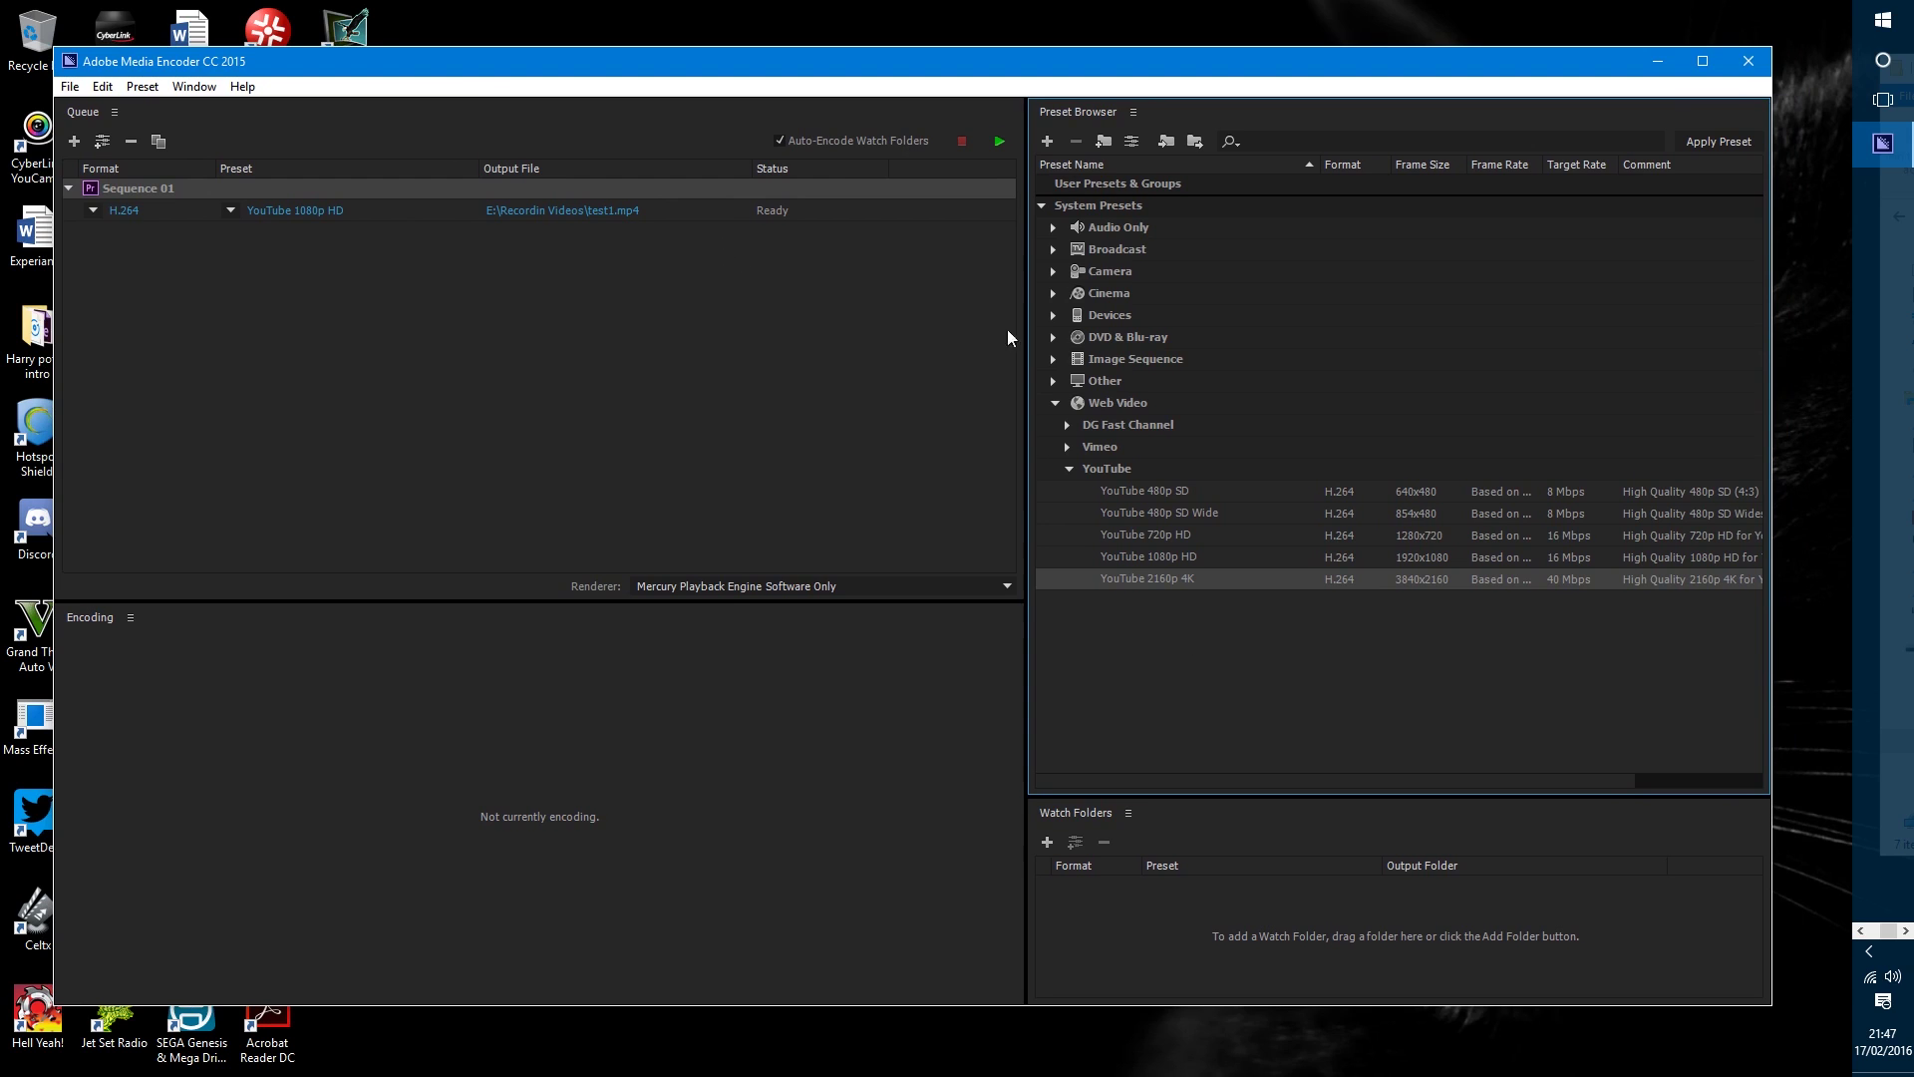
{"action": "left_click", "coordinate": [1000, 143]}
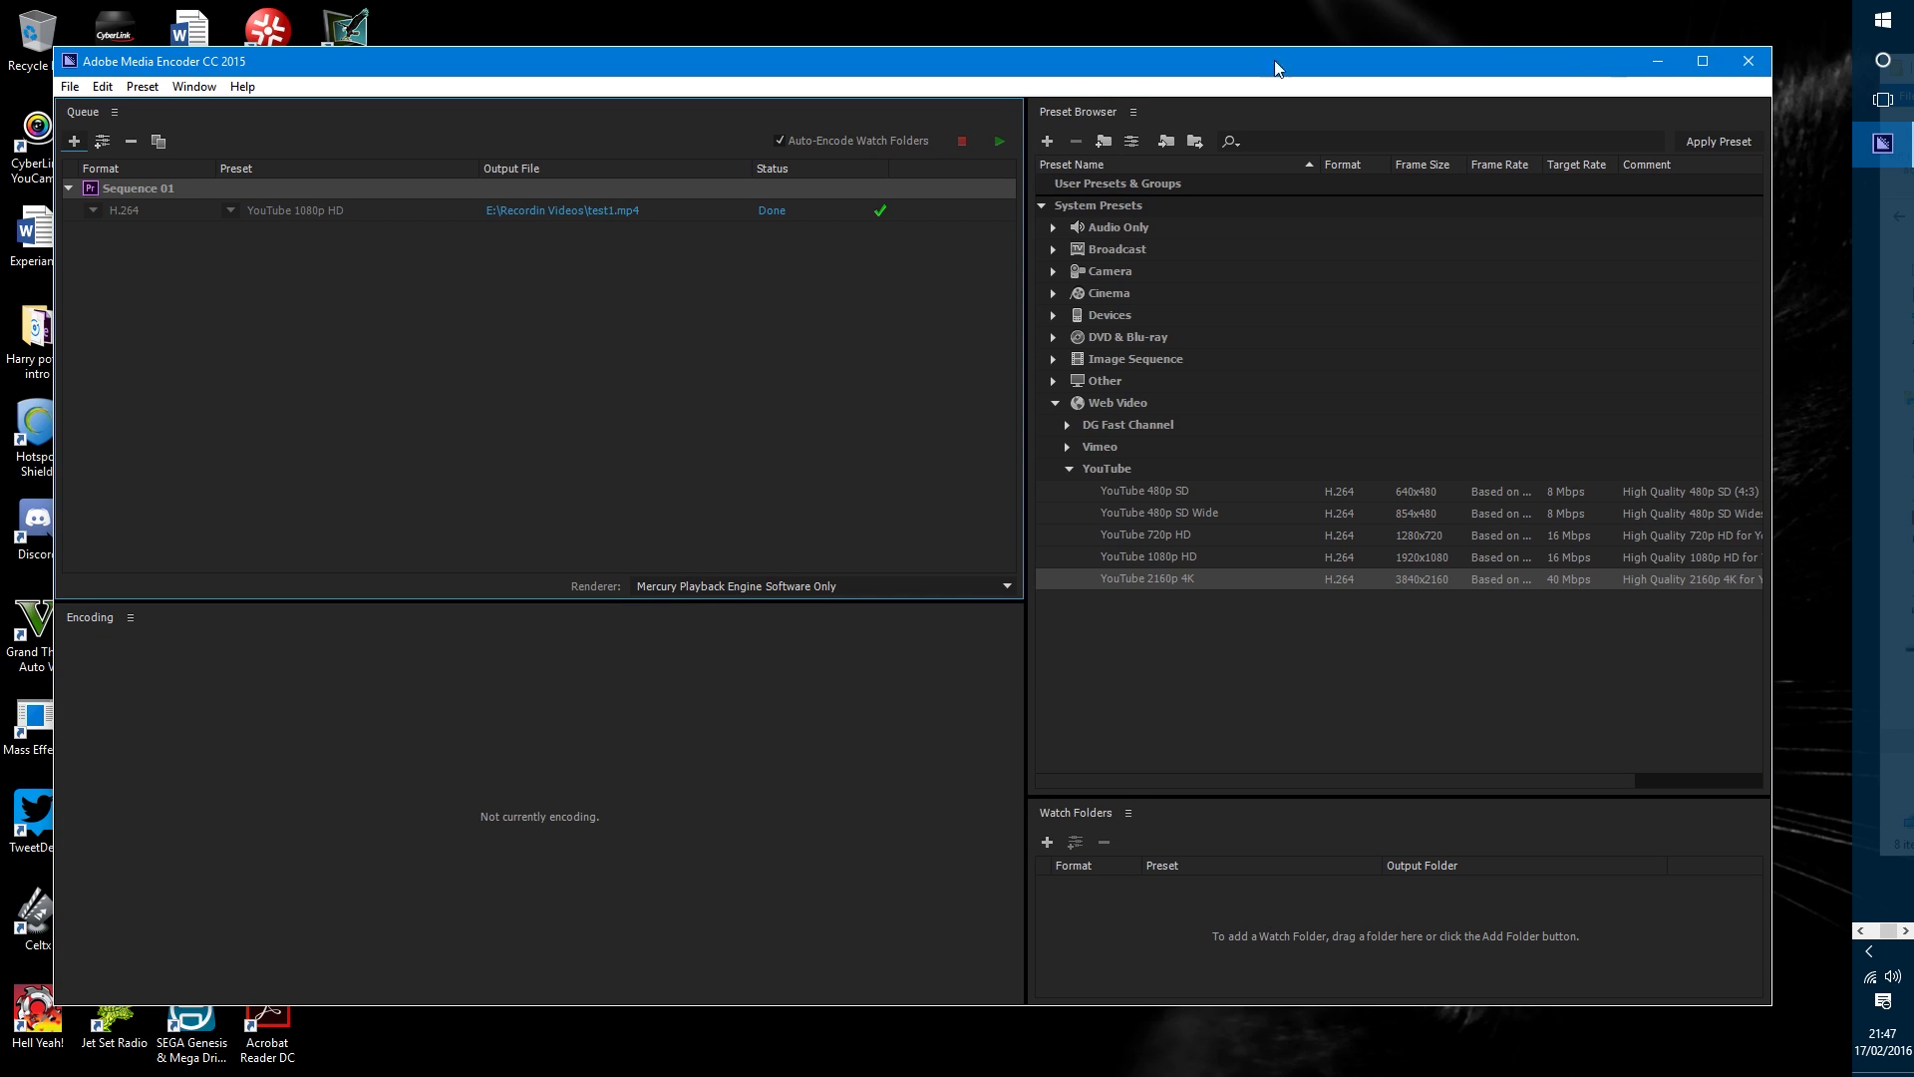
Step: Close Media Encoder and select the exported test1 video in the Recordin Videos folder
{"action": "left_click", "coordinate": [1753, 58]}
{"action": "left_click", "coordinate": [1882, 238]}
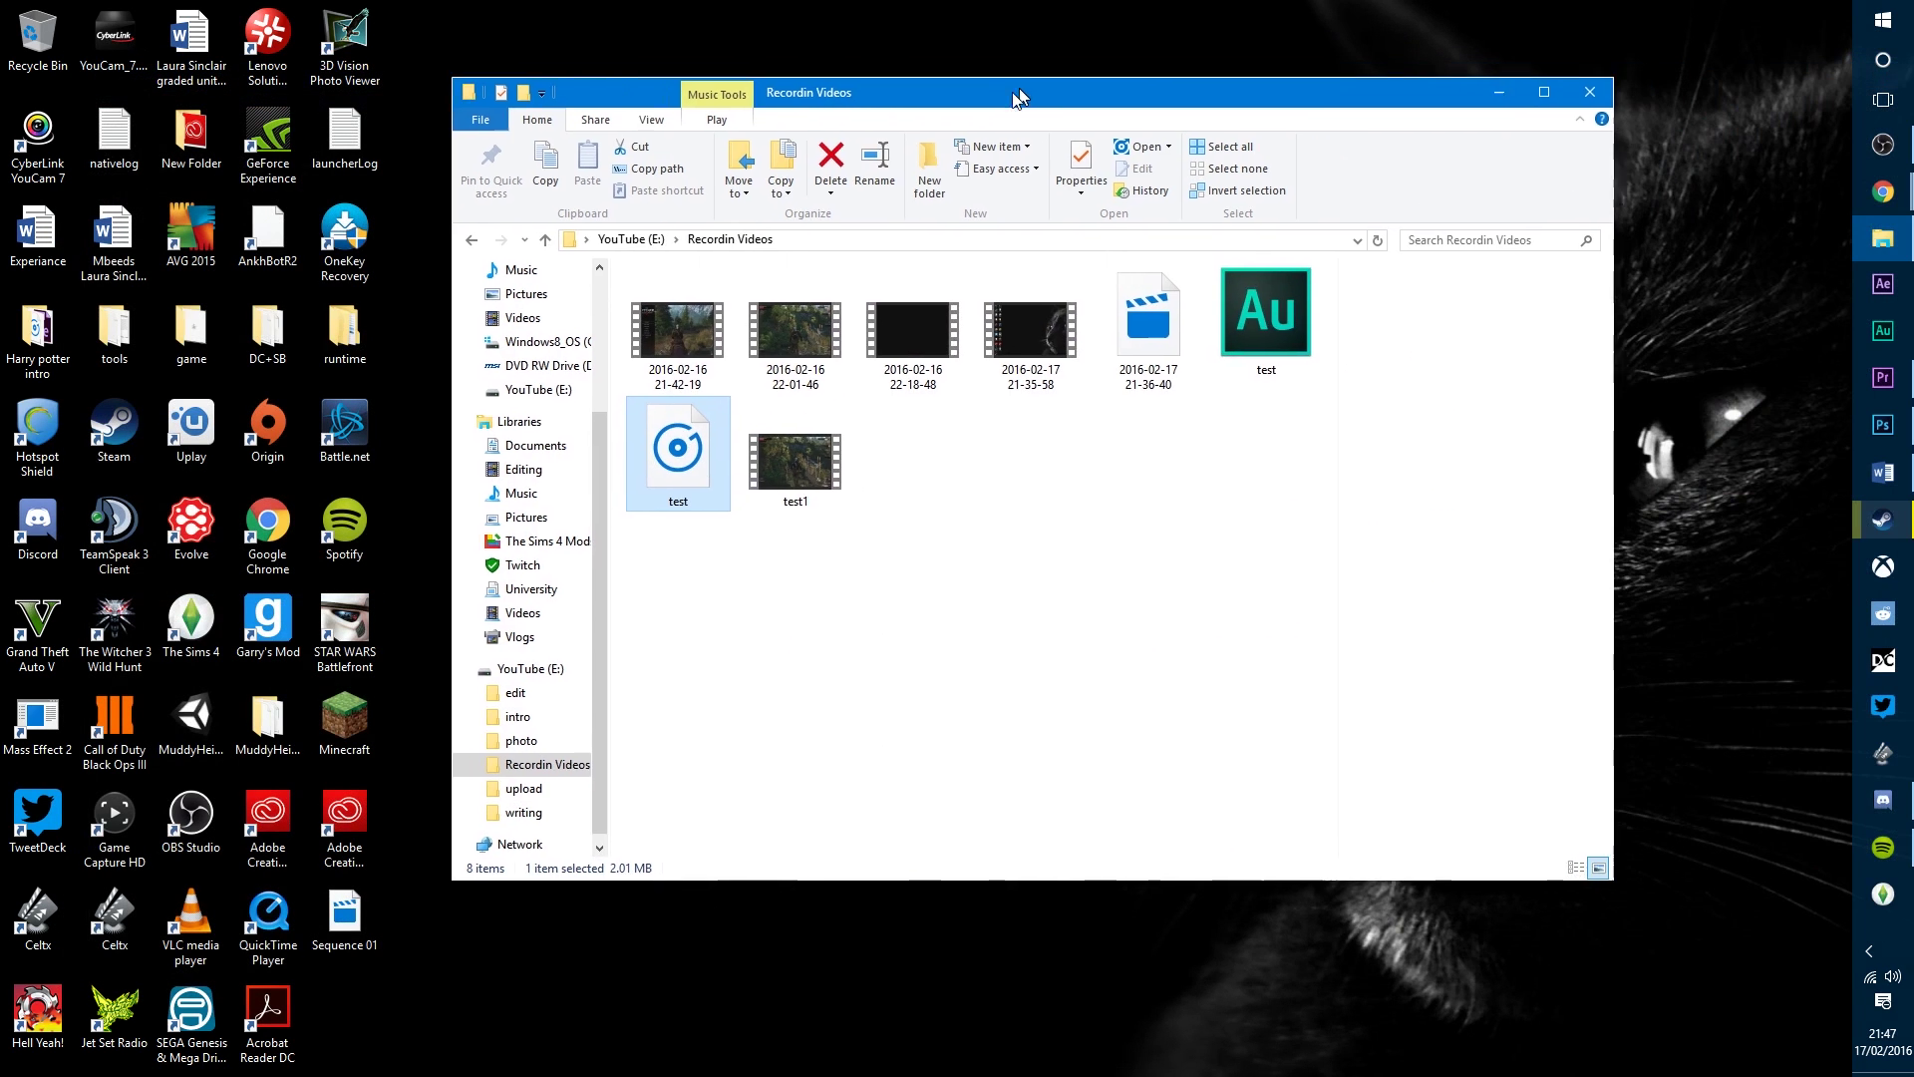
{"action": "left_click", "coordinate": [771, 501]}
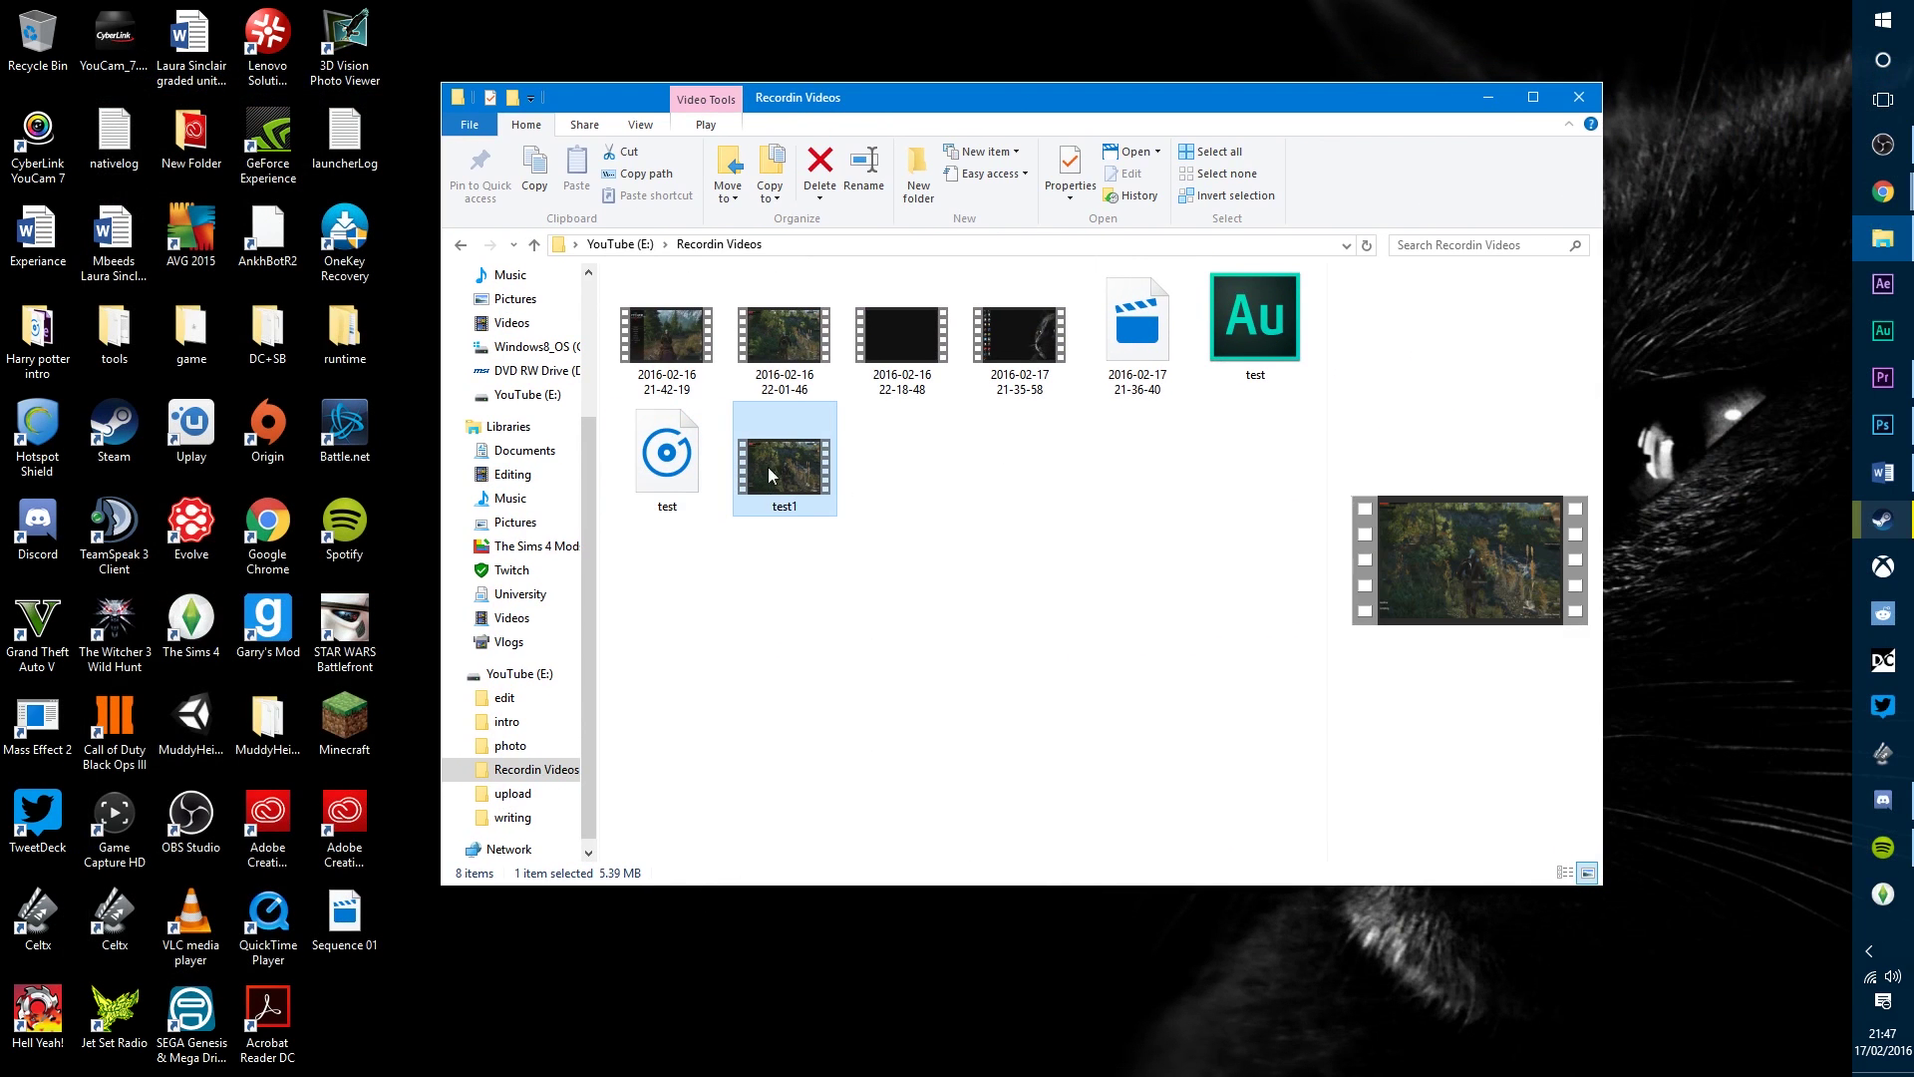